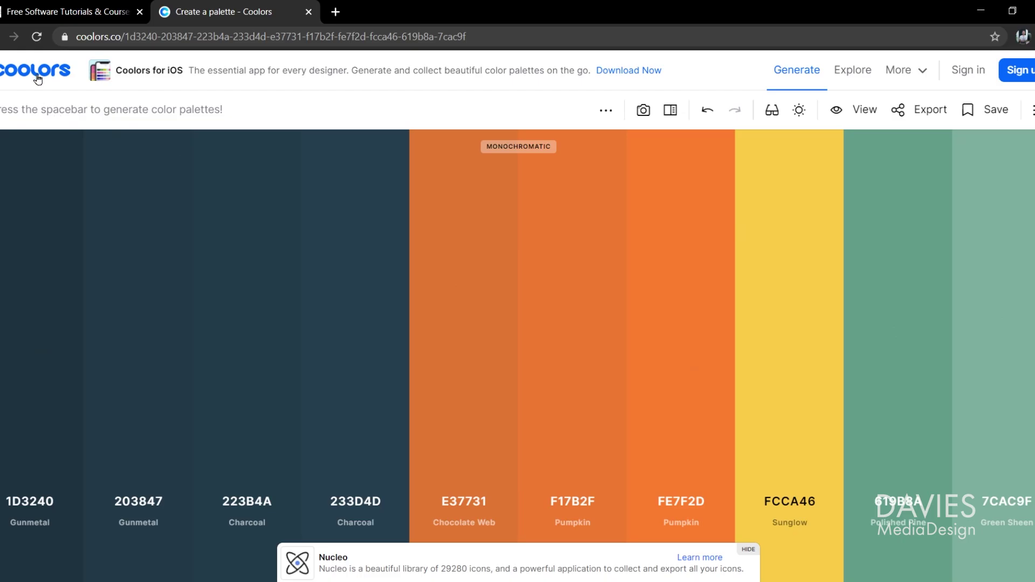
Export the Coolors navy, orange, yellow and green palette as SVG
left_click(916, 110)
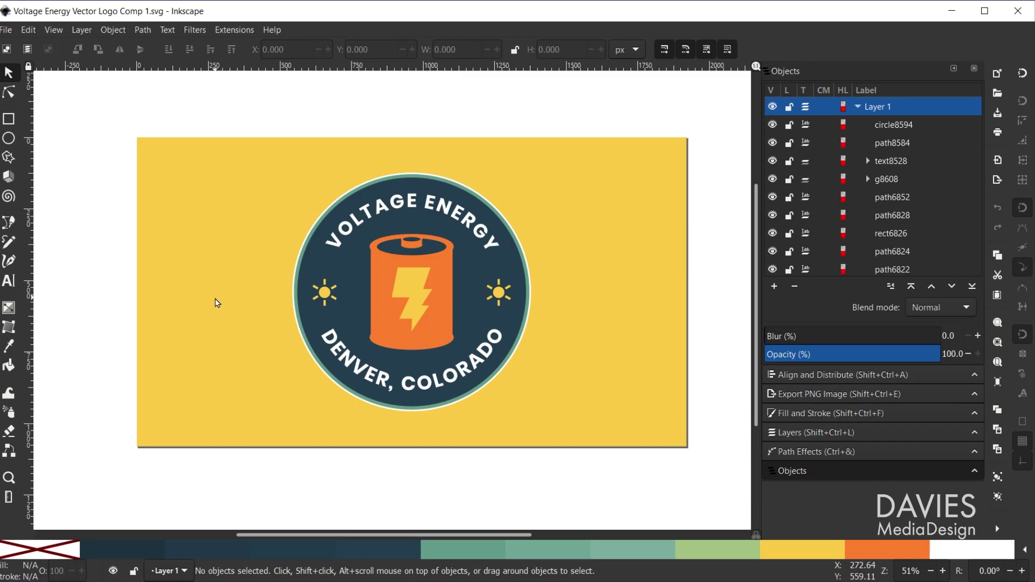
Create a new default document and load the Voltage Badge Logo Colors palette
left_click(6, 30)
left_click(20, 46)
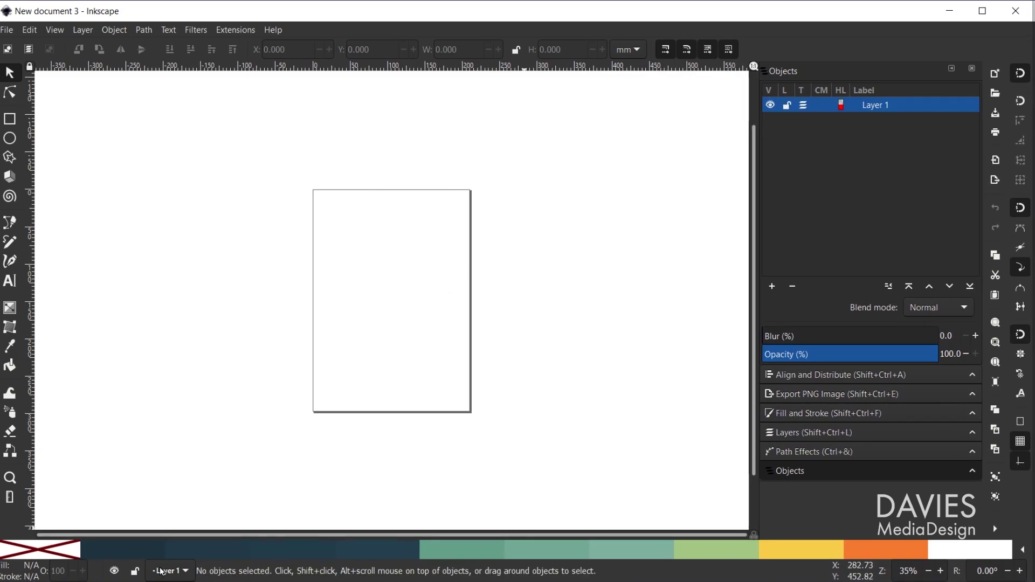
left_click(1024, 550)
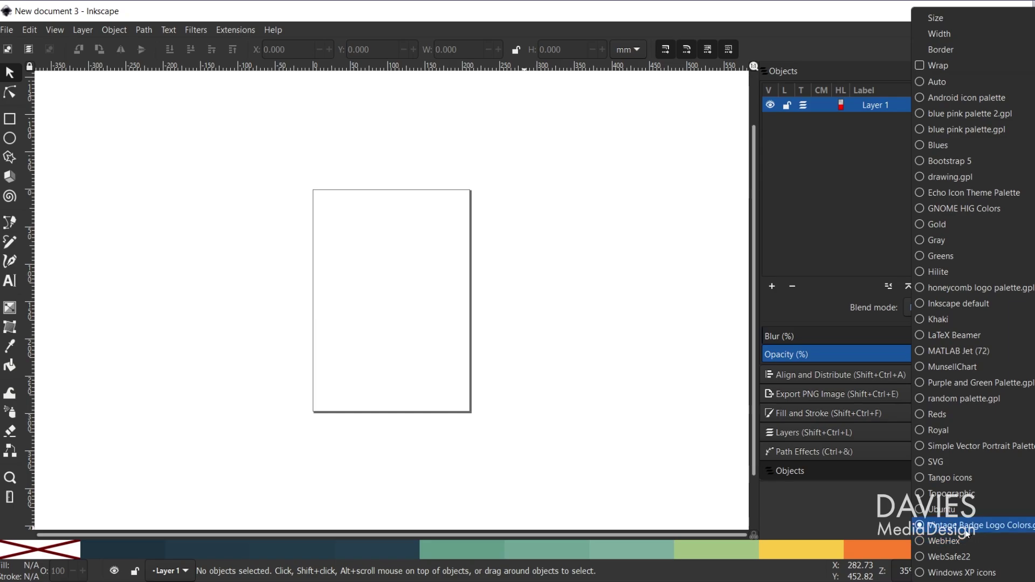
left_click(926, 531)
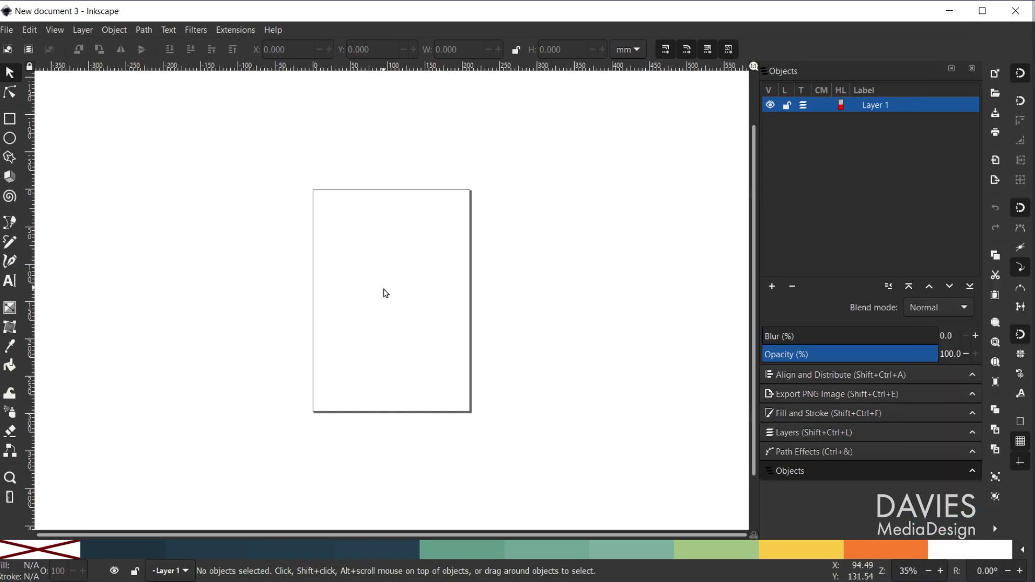
left_click(7, 30)
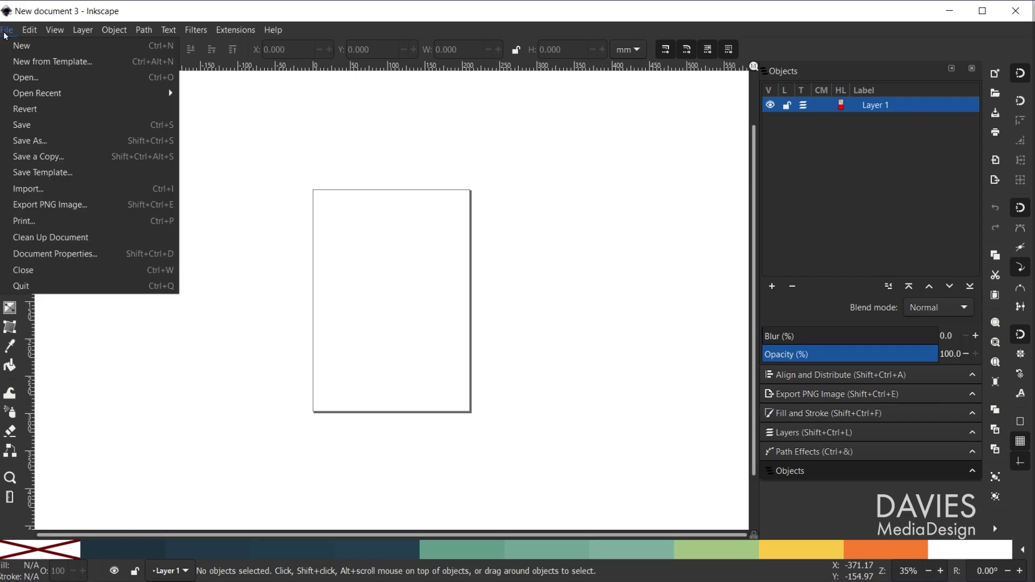
Set display and page units to px with page size 1920 × 1080 in Document Properties
left_click(69, 254)
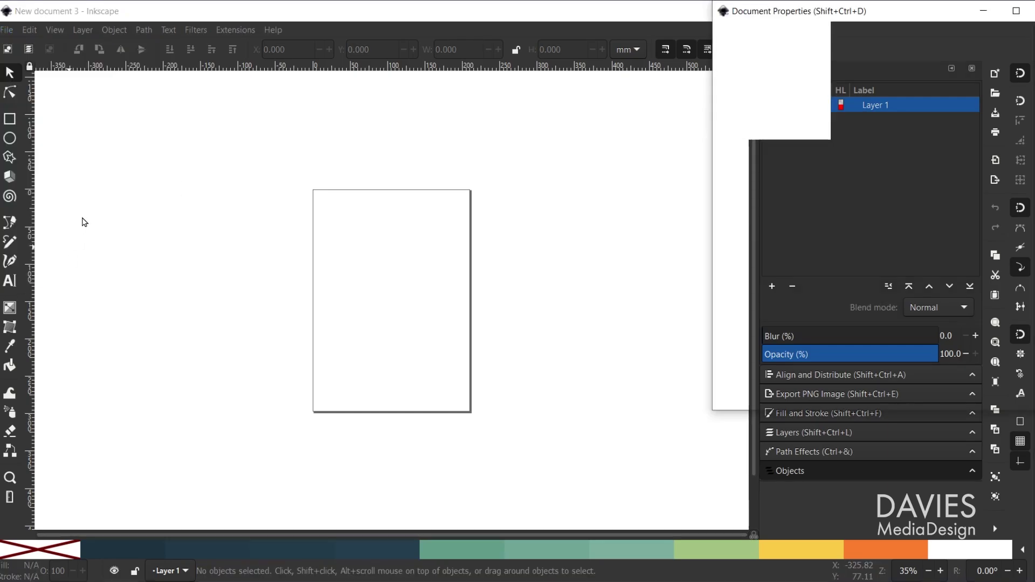
left_click_drag(890, 10, 710, 38)
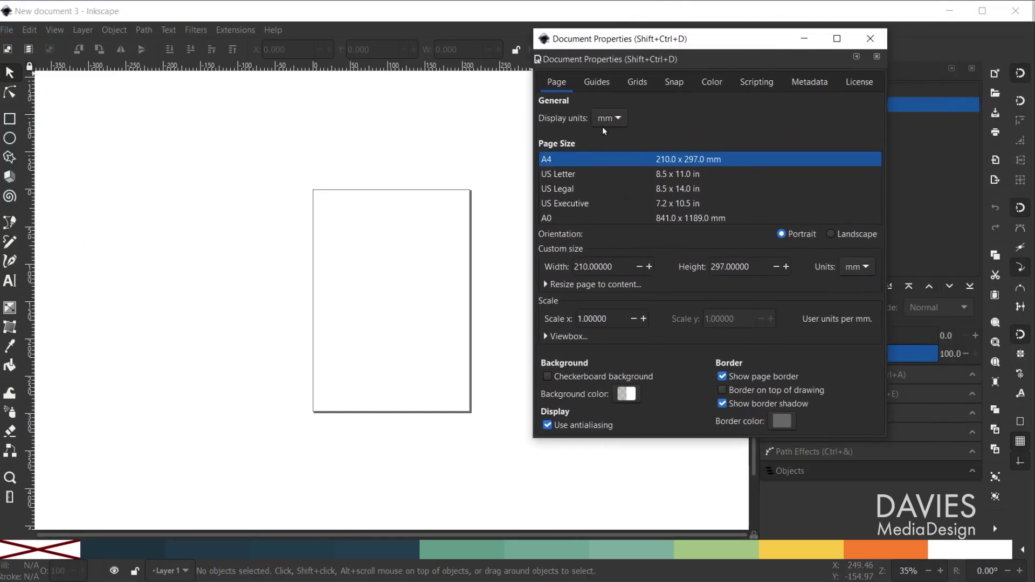
left_click(603, 119)
left_click(609, 137)
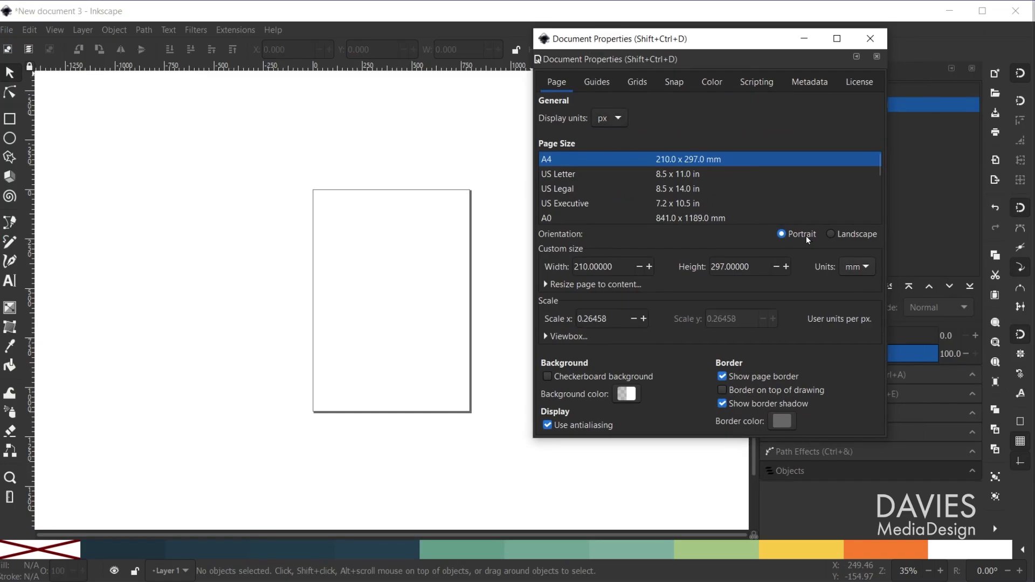
left_click(852, 268)
left_click(860, 285)
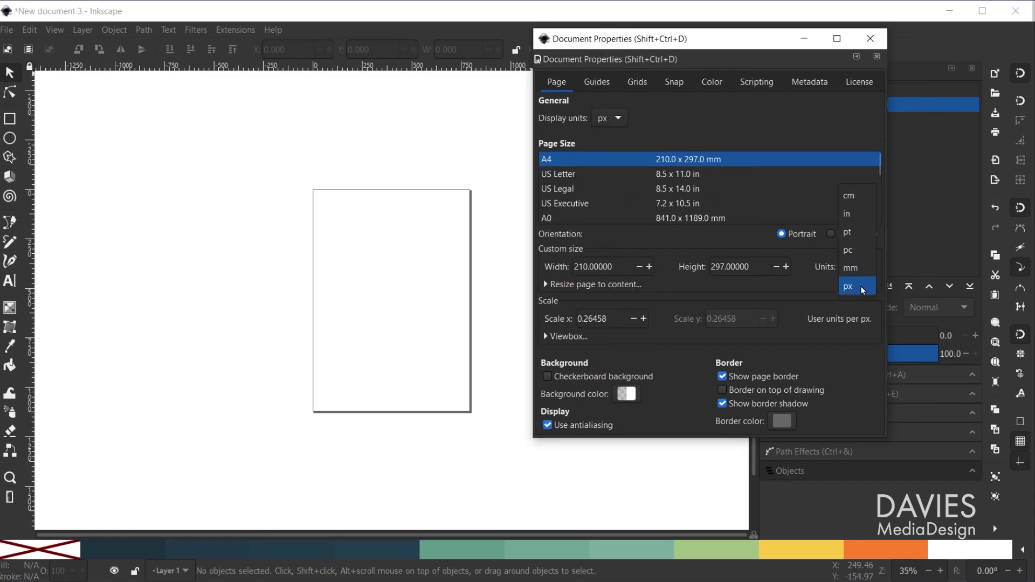
double_click(607, 267)
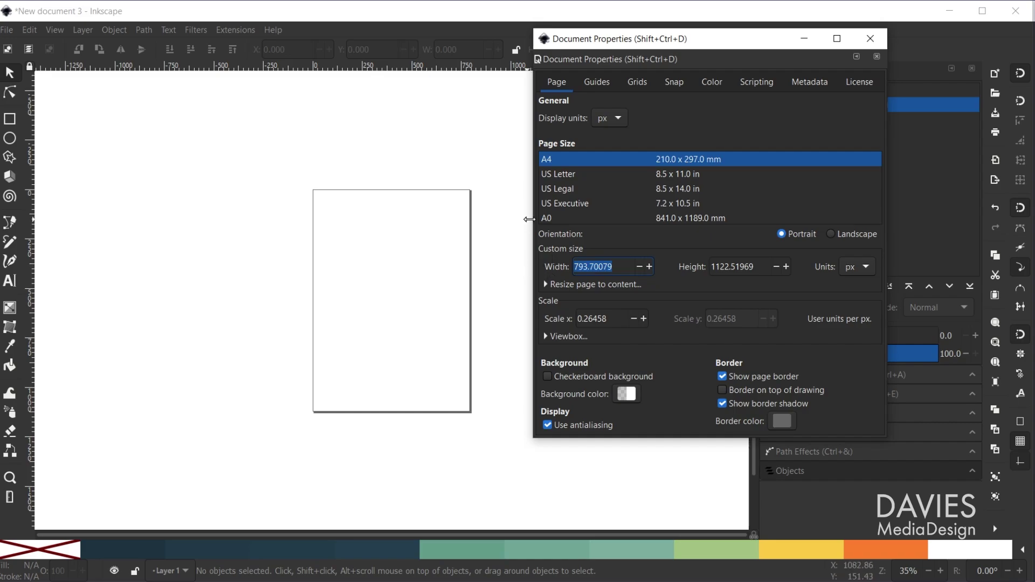
type("1920")
key("Tab")
type("108")
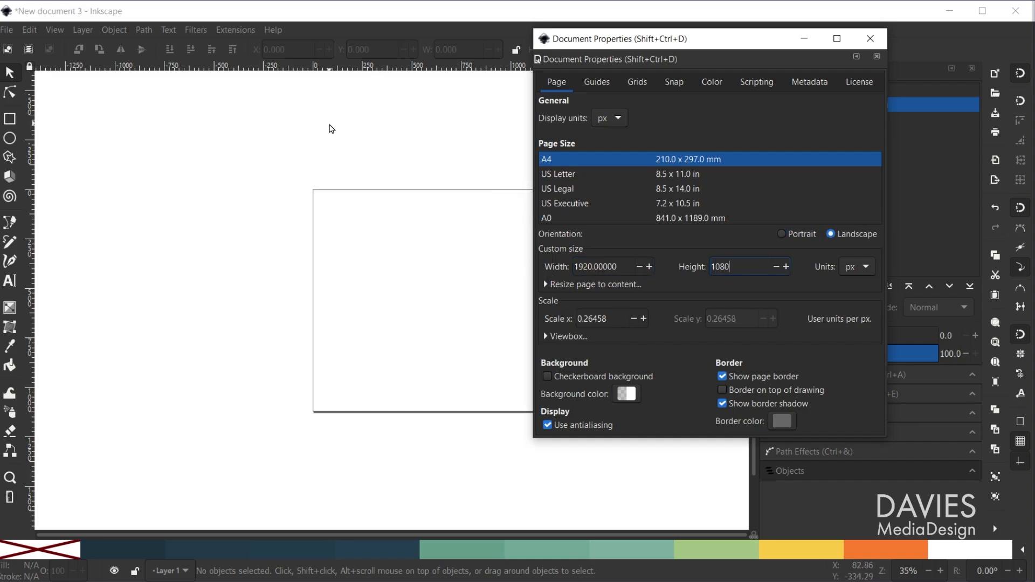
left_click(871, 39)
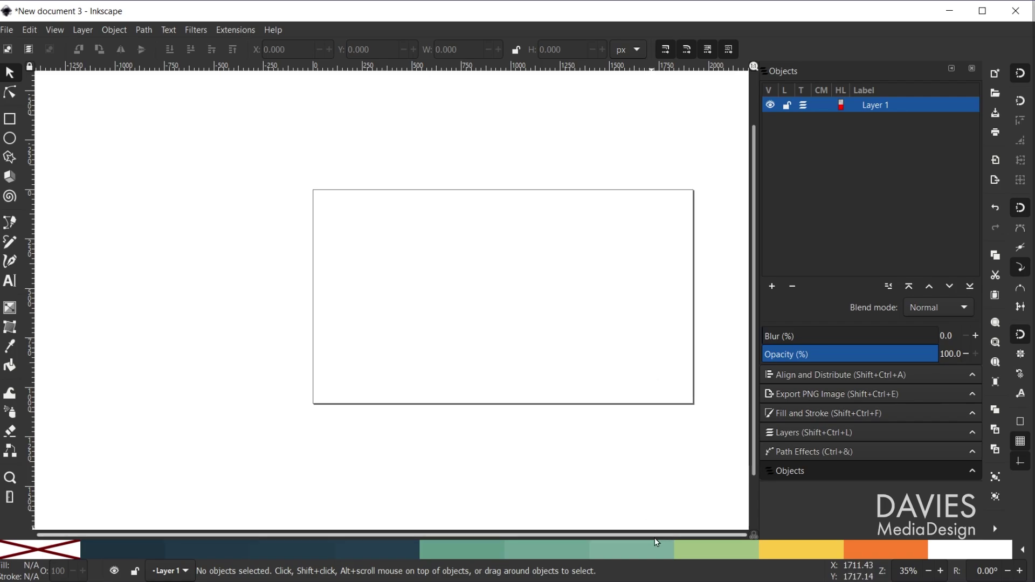
Draw a trial navy circle near the page centre, then delete it
scroll(678, 370, "up", 1, "ctrl")
scroll(696, 339, "up", 1)
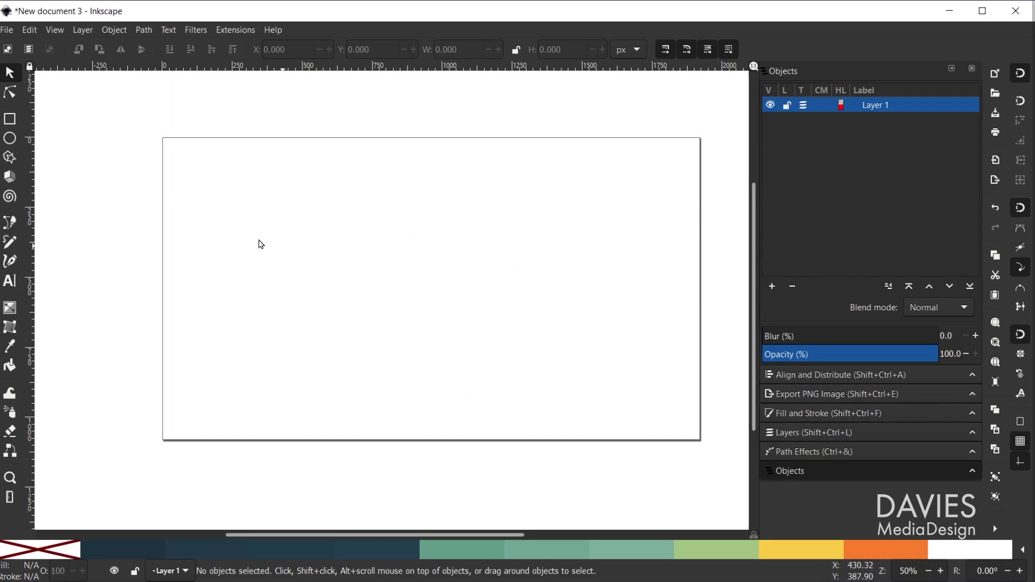
left_click(9, 138)
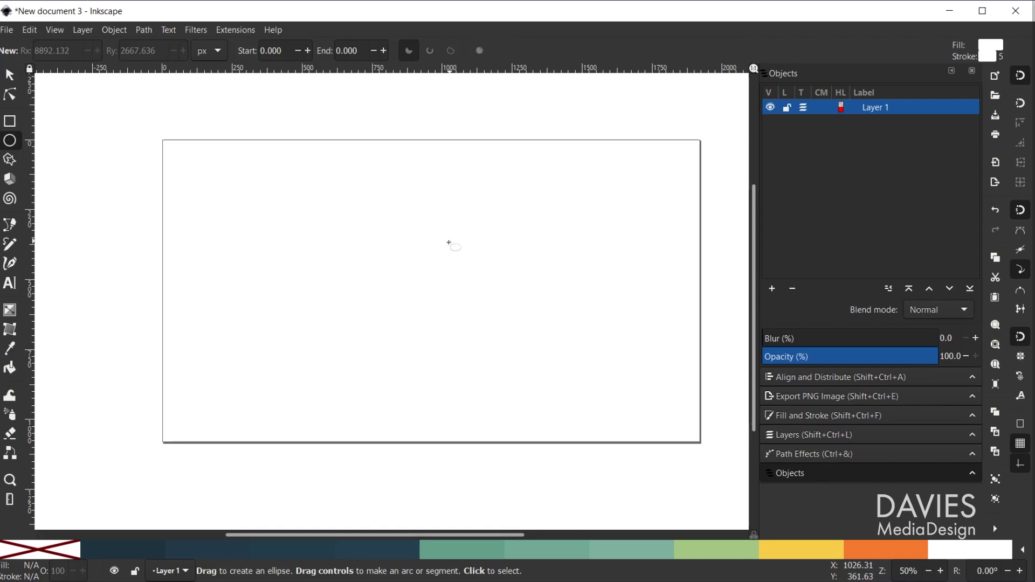
left_click_drag(423, 249, 557, 400)
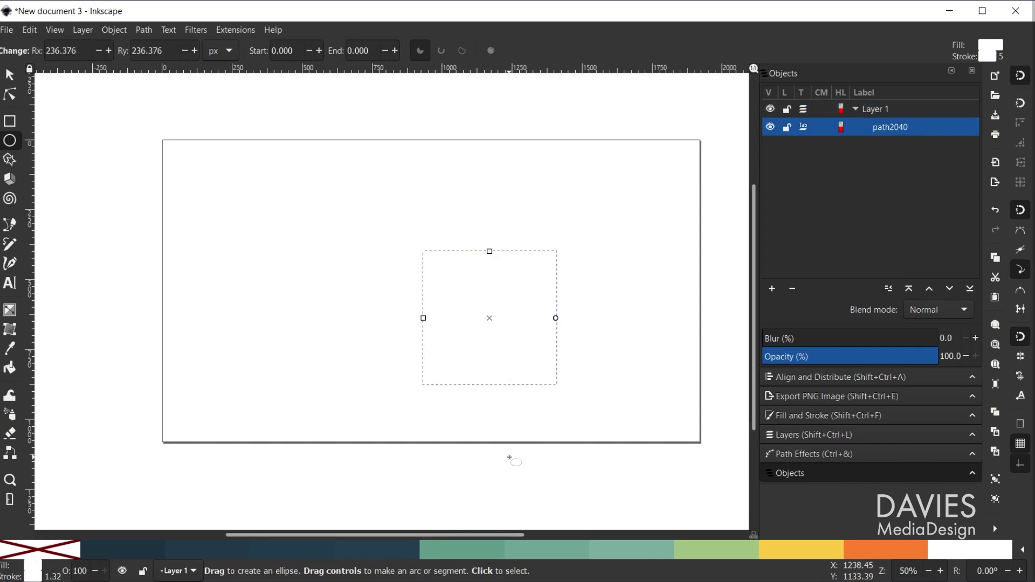
left_click(138, 554)
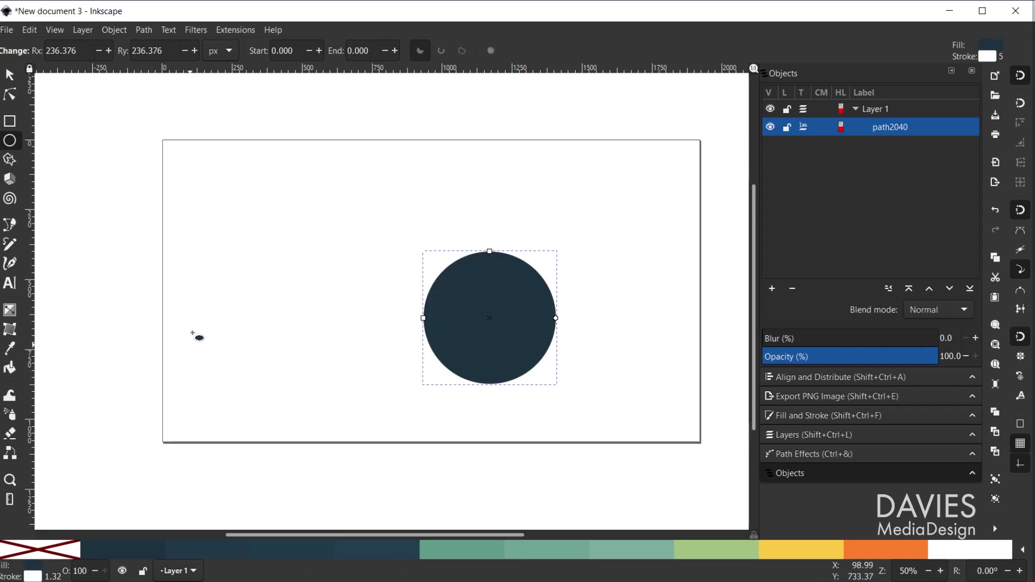
left_click(10, 75)
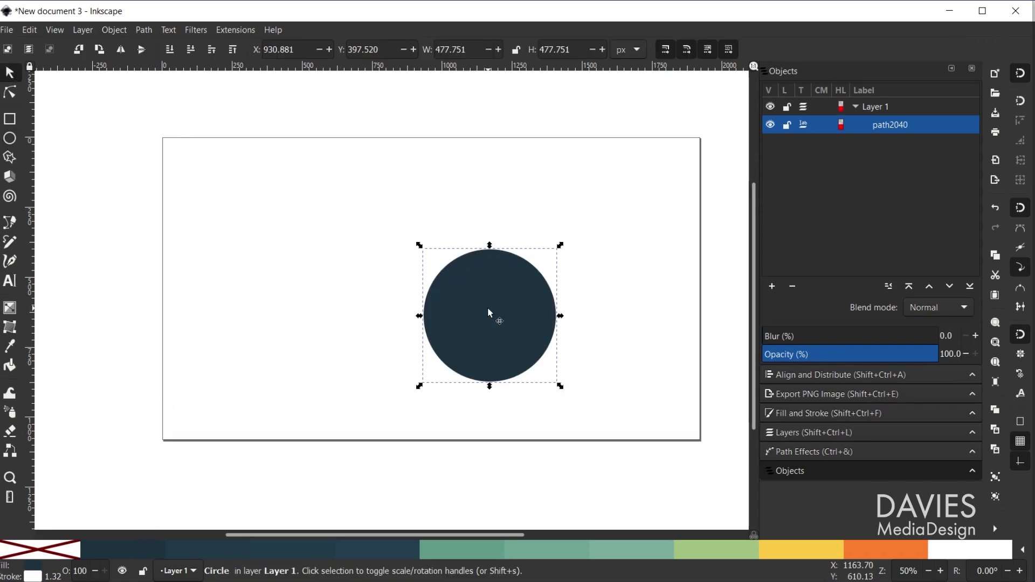
key("Delete")
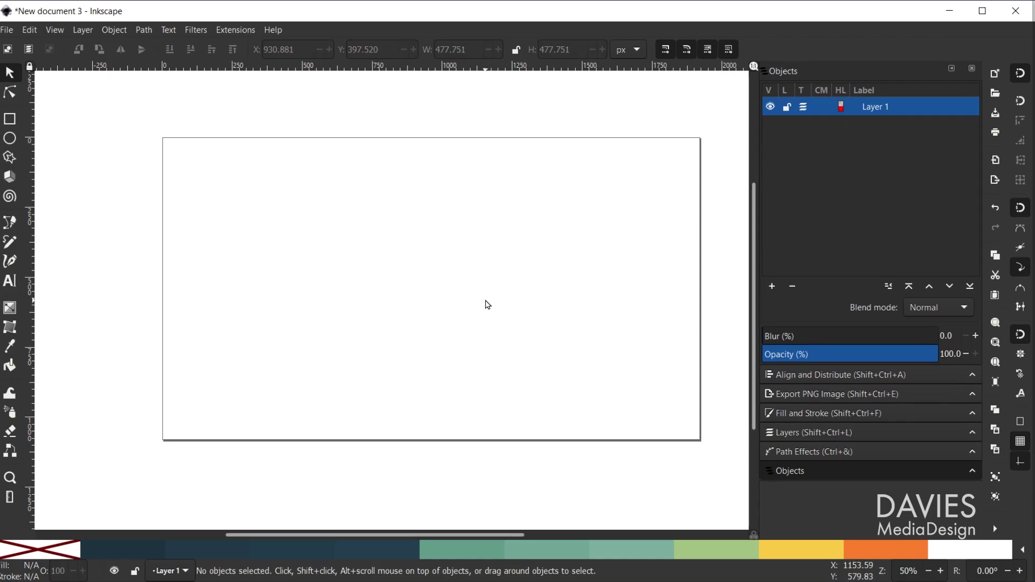
Draw a large navy circle about 898 px across near the top of the page
left_click(8, 141)
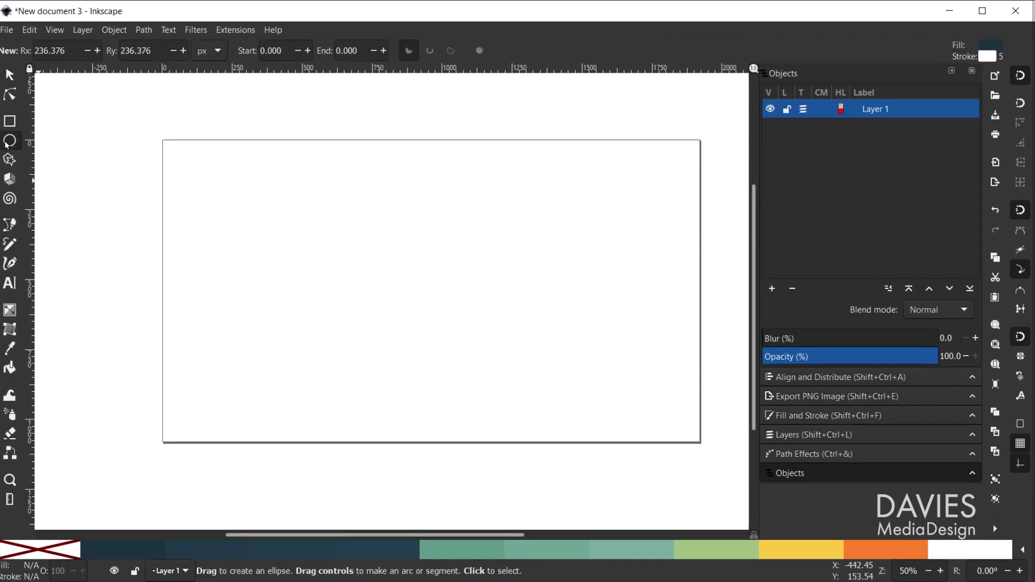
mouse_move(372, 228)
left_mouse_down()
mouse_move(568, 421)
mouse_move(550, 432)
mouse_move(561, 428)
mouse_move(451, 344)
mouse_move(468, 334)
mouse_move(519, 367)
mouse_move(485, 347)
mouse_move(498, 359)
left_mouse_up()
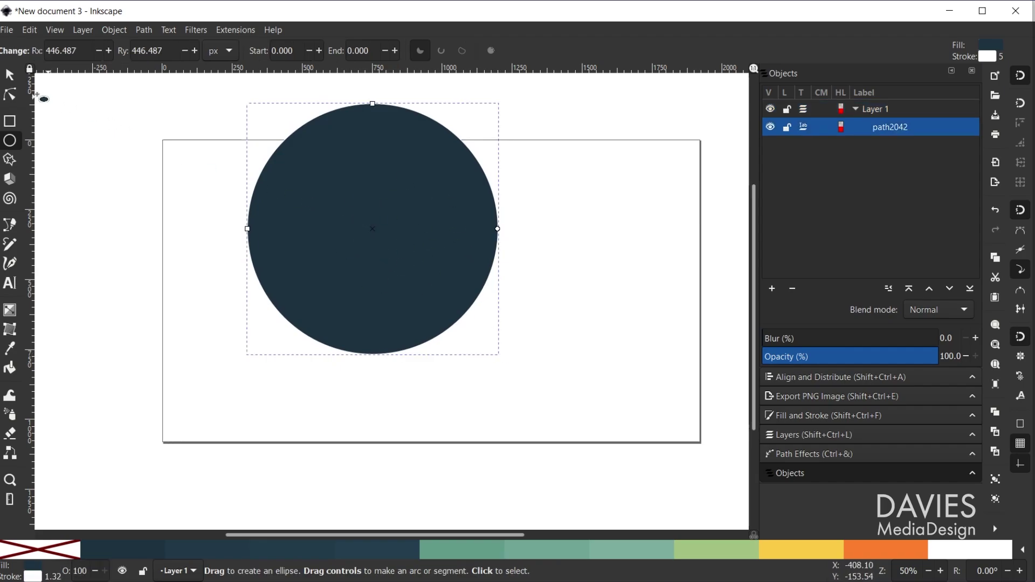
left_click(9, 74)
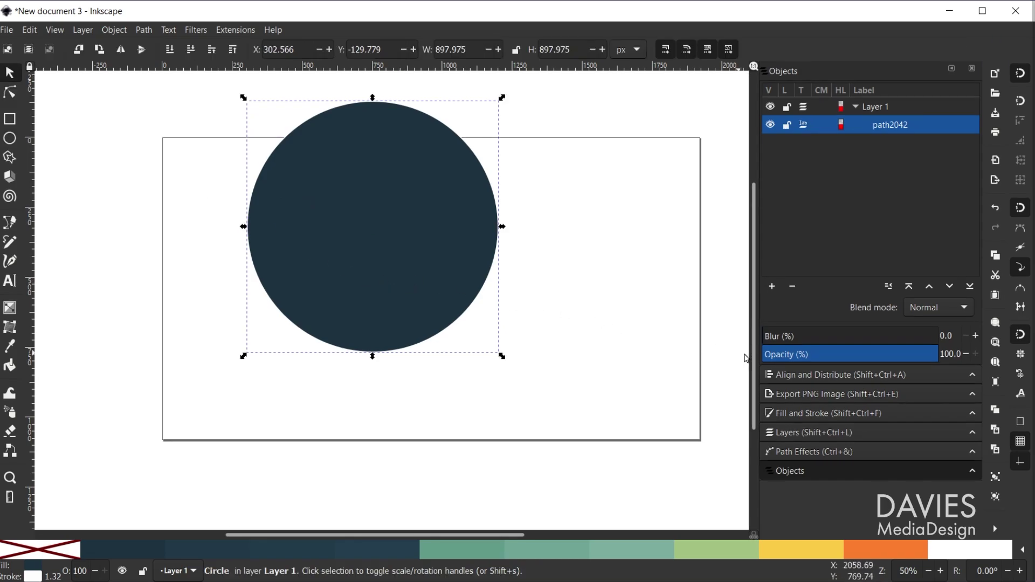
left_click(823, 375)
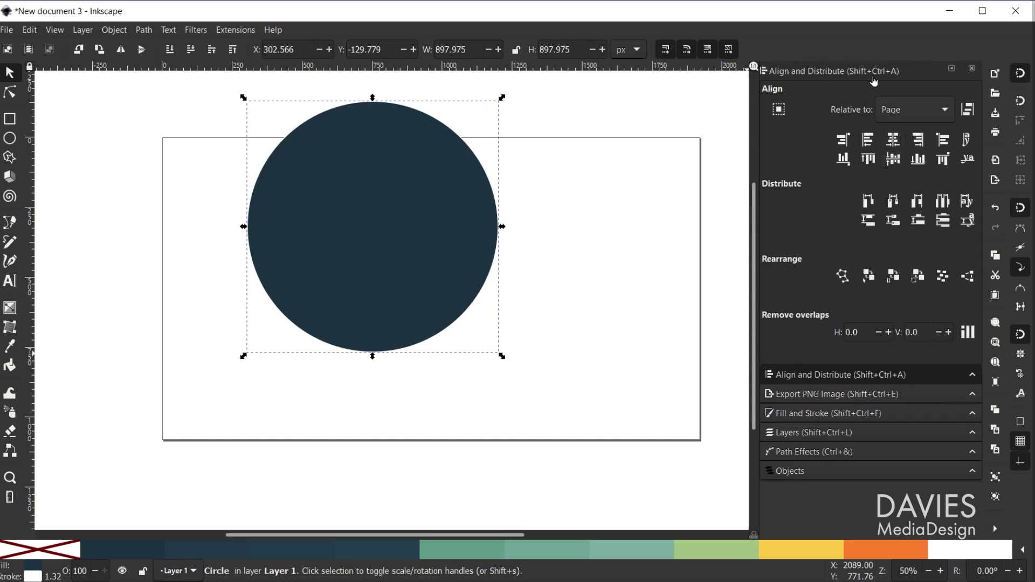
Align the navy circle to the page centre on both axes and add a #7CAC9F stroke
left_click(997, 528)
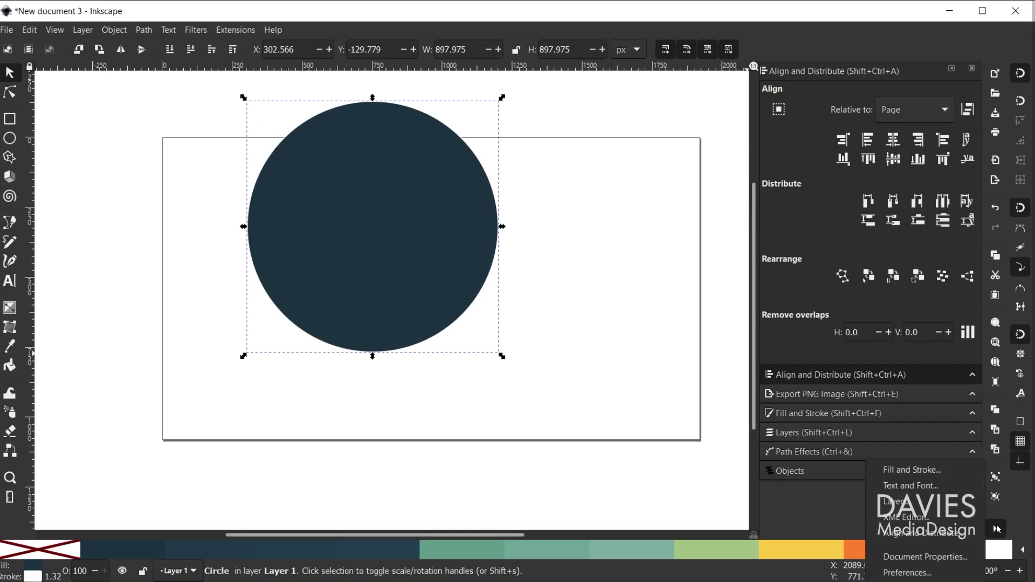
left_click(958, 535)
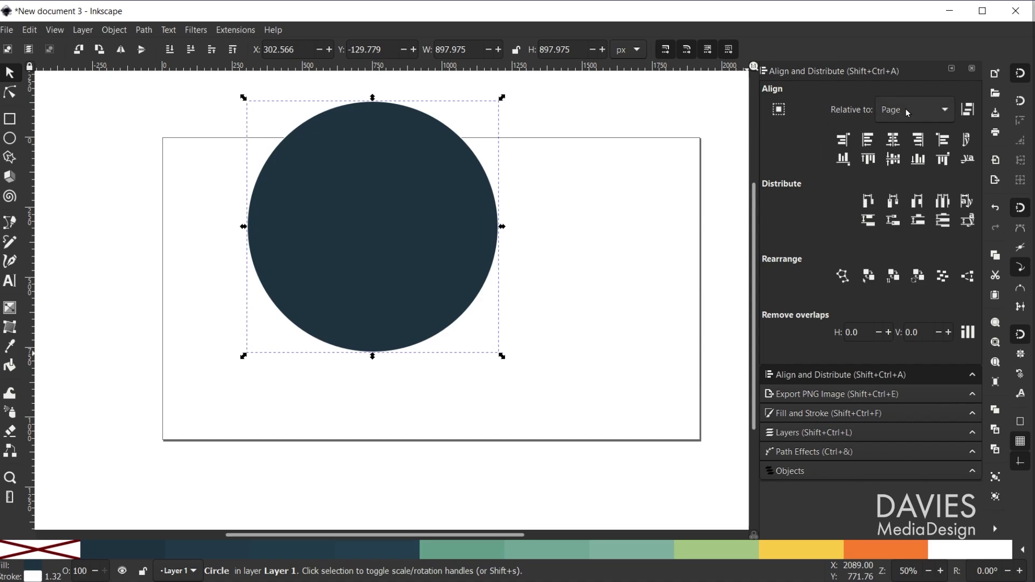
left_click(893, 140)
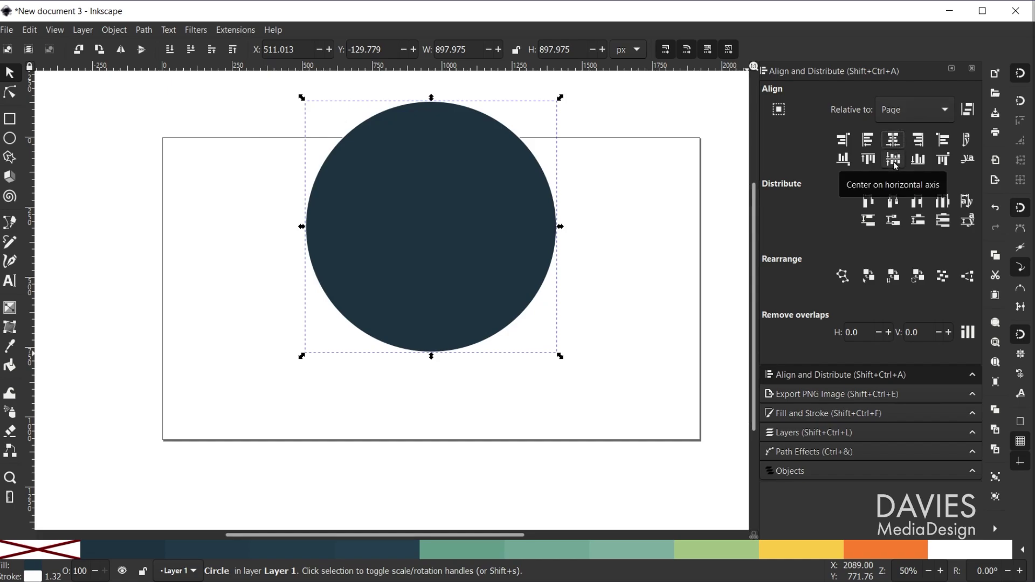
left_click(894, 161)
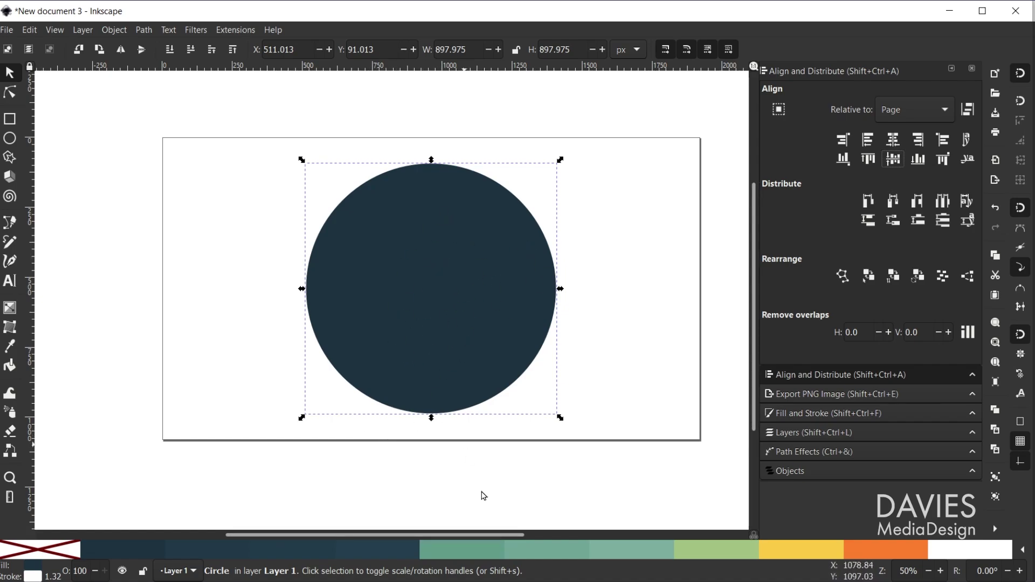
left_click(633, 558, "shift")
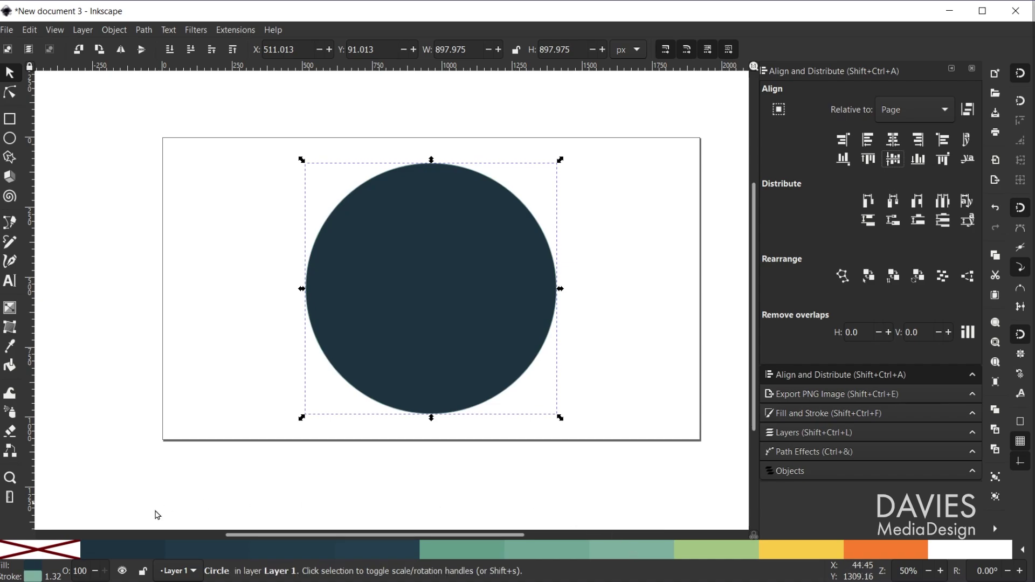
Set the circle's teal stroke width to 25 px, then deselect it
left_click(33, 576)
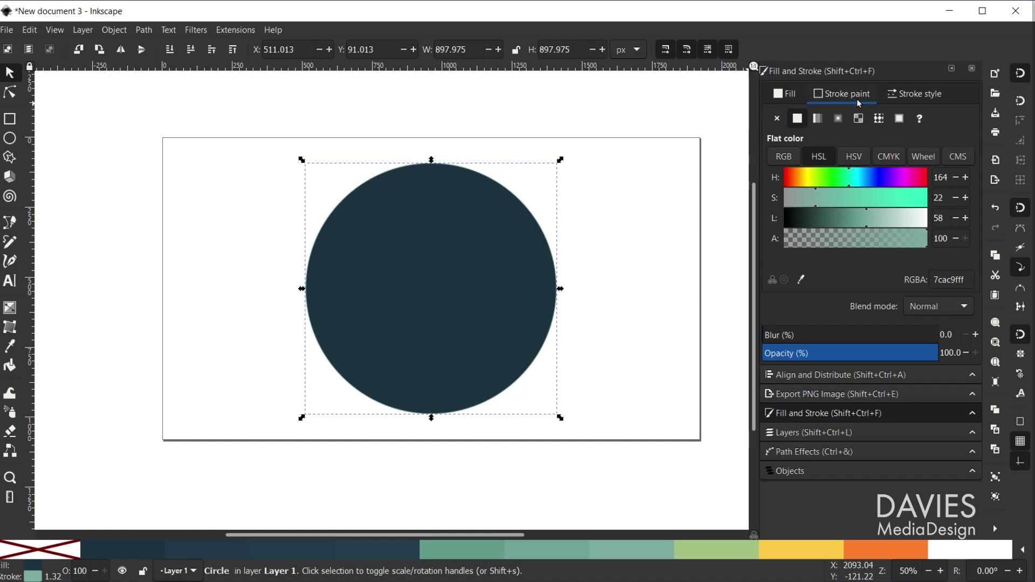
left_click(919, 97)
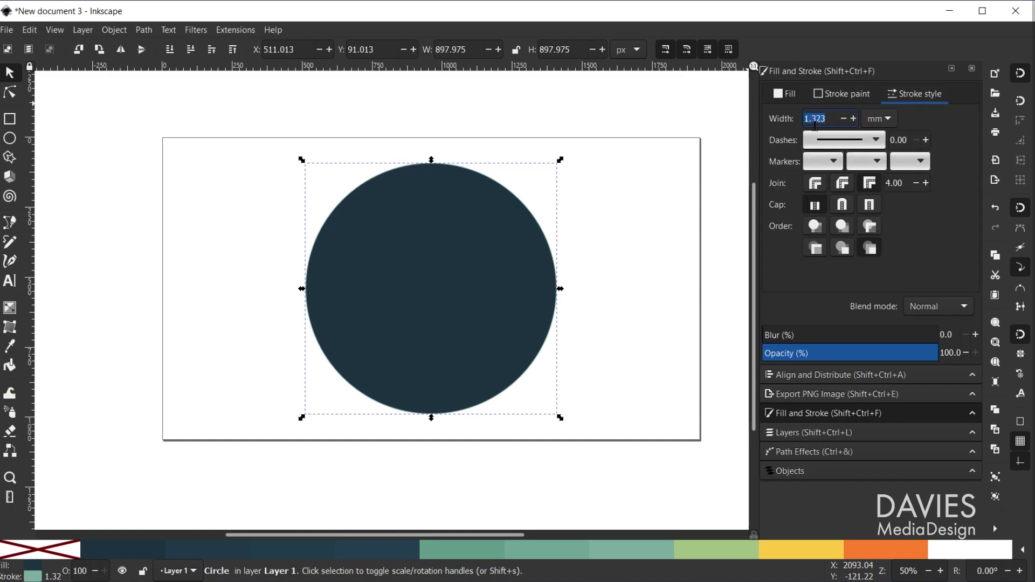
left_click(883, 120)
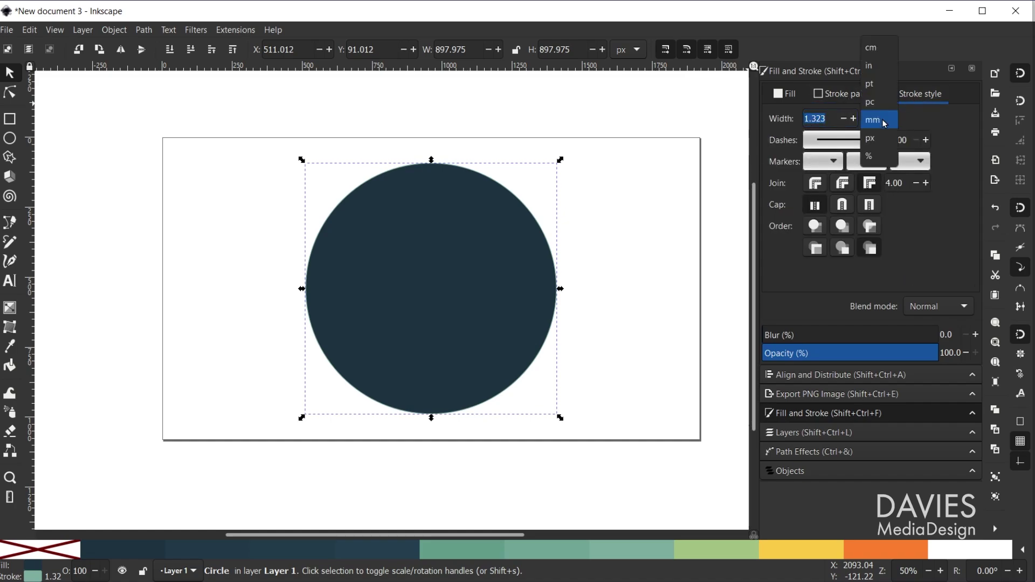
left_click(890, 147)
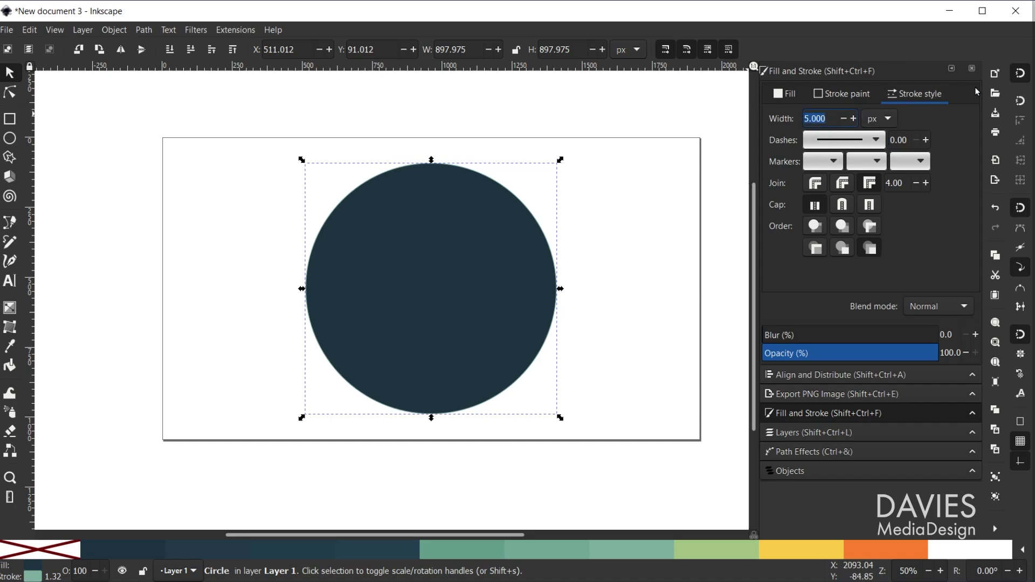
type("10")
key("Return")
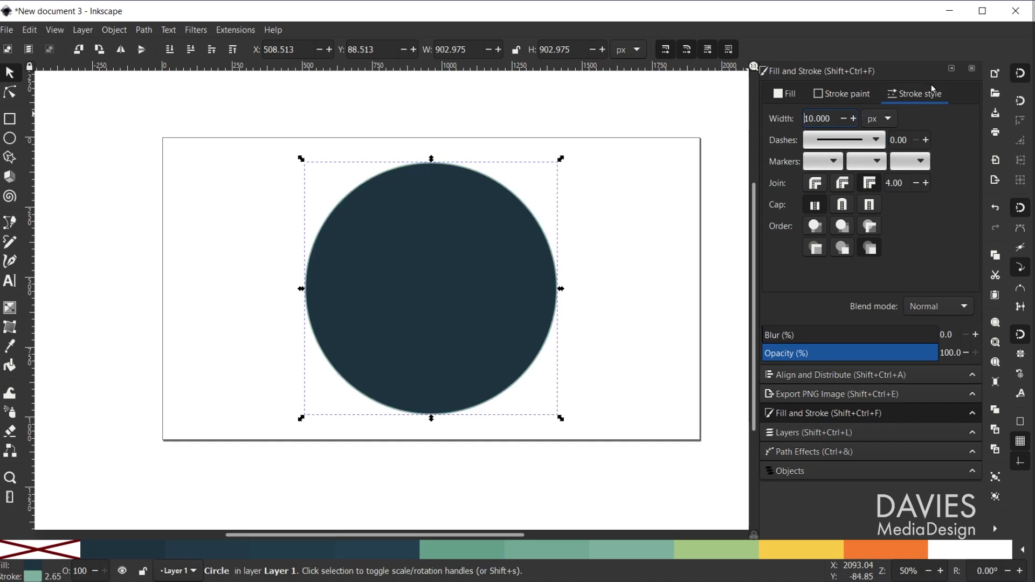
double_click(821, 119)
type("25")
key("Return")
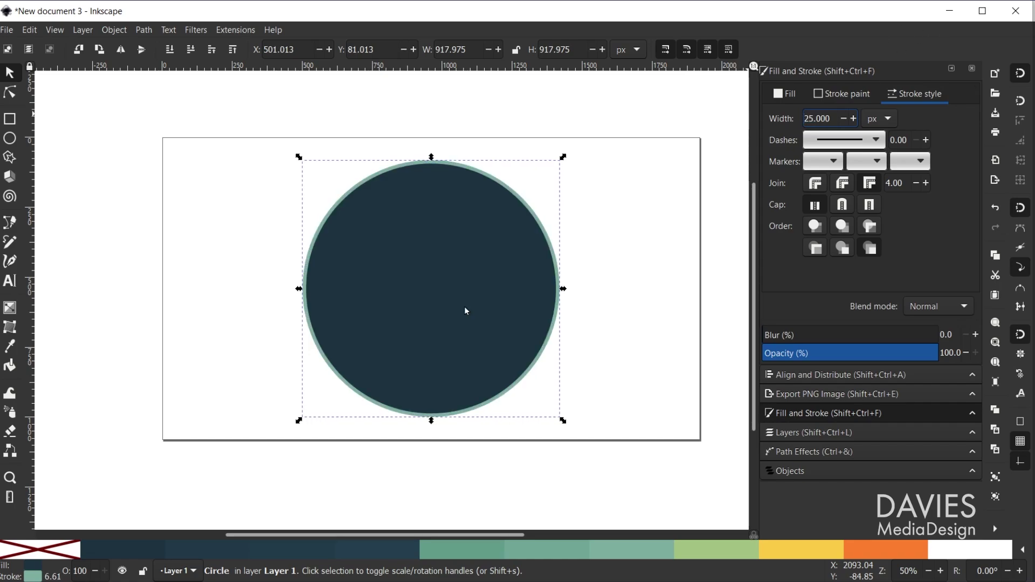
left_click(645, 214)
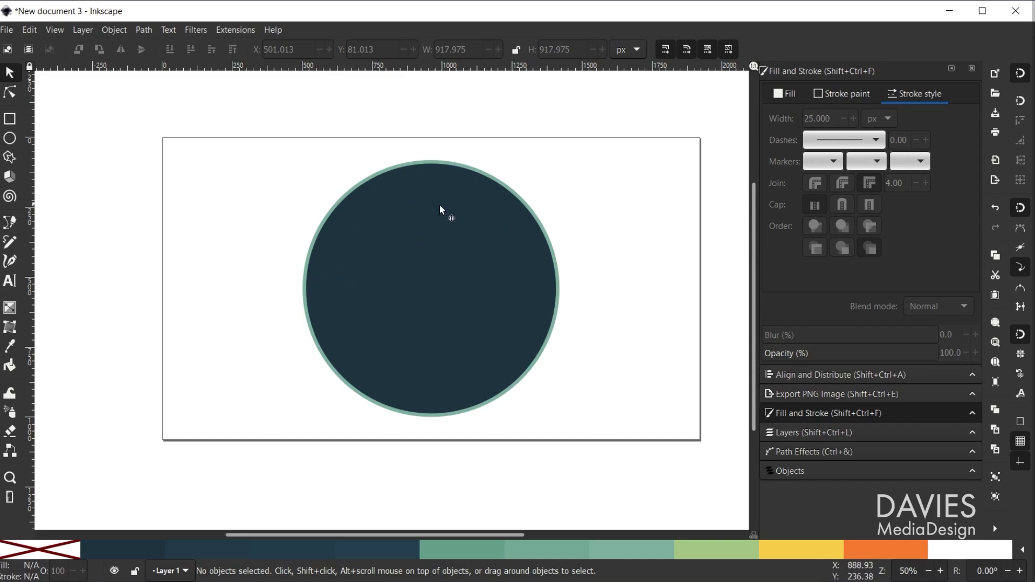
Type VOLTAGE ENERGY near the top of the page and select all of it
left_click(15, 280)
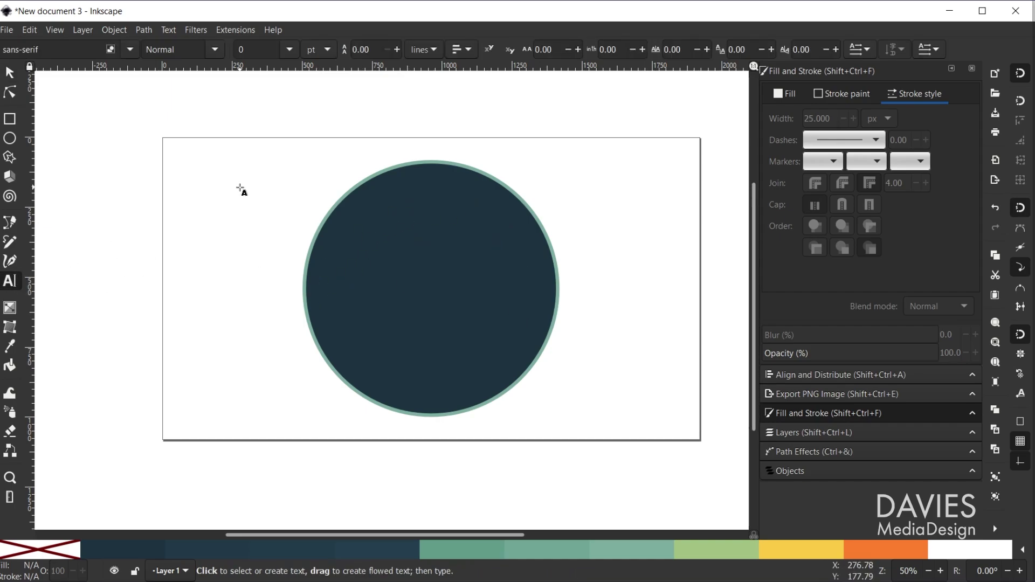
left_click(240, 148)
type("VOLTAGE")
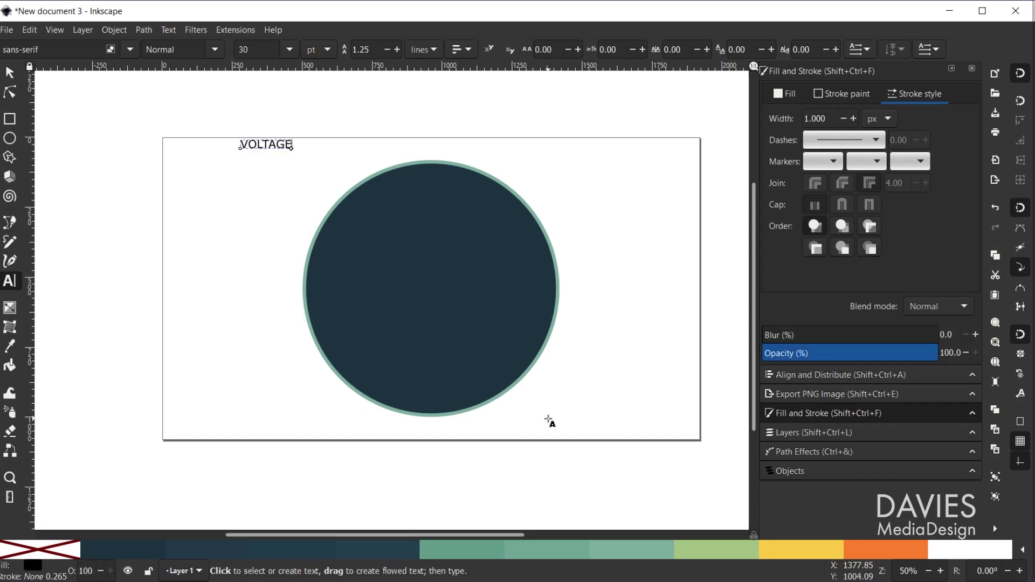
type(" ENERGY")
key("ctrl+a")
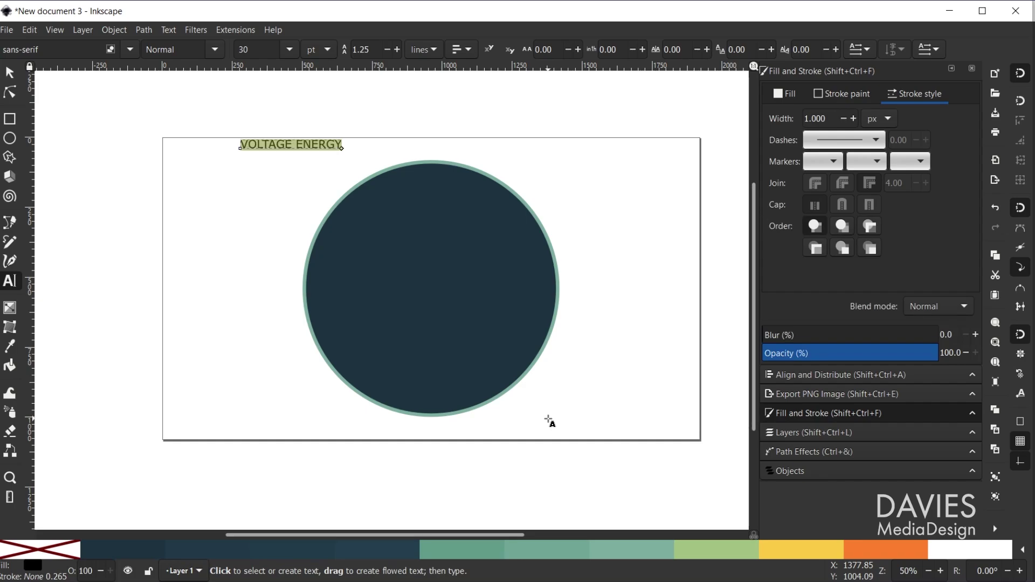
Set the title to Poppins, 64 pt, with letter spacing 10
left_click(70, 47)
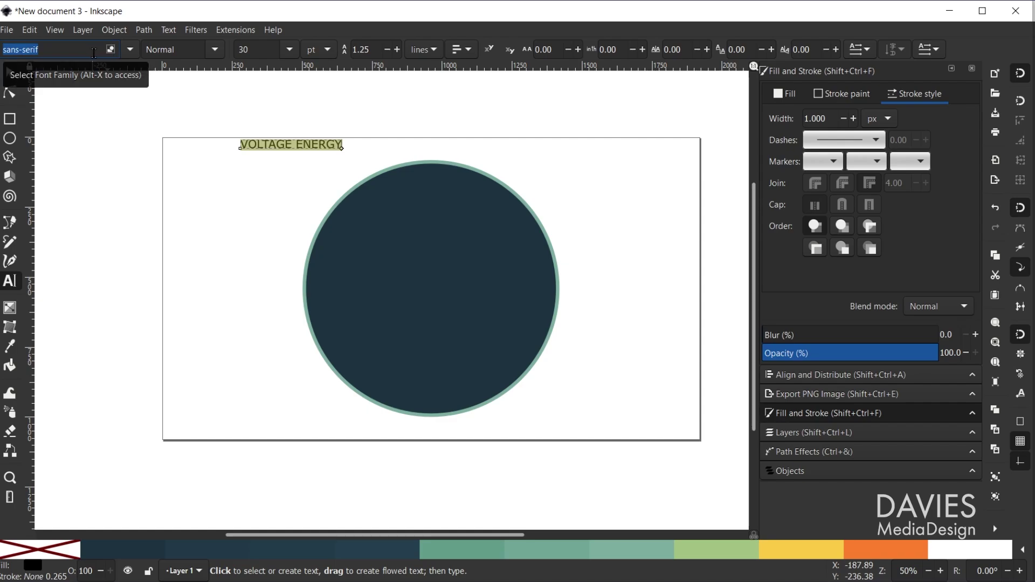
type("pOP")
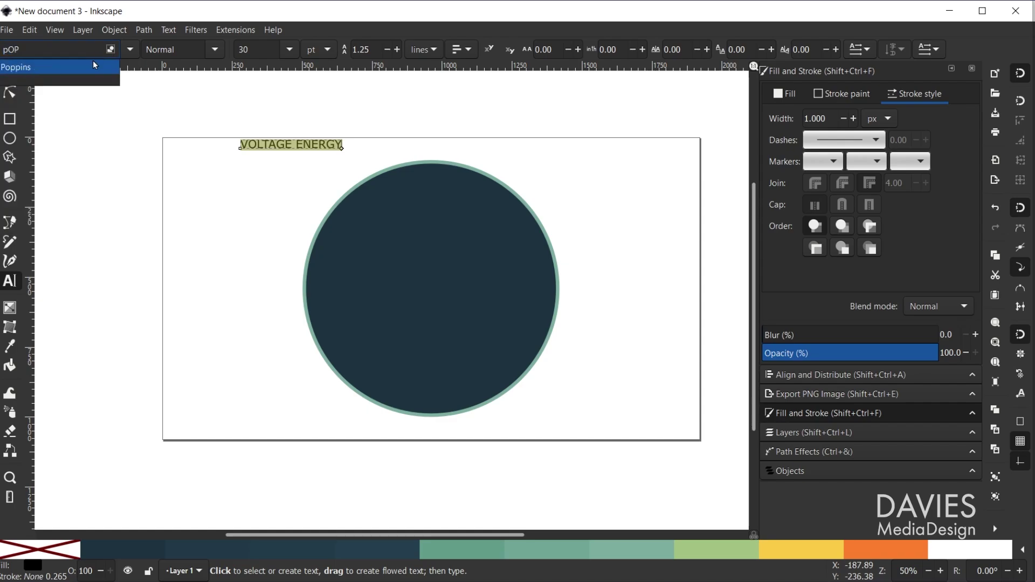
left_click(63, 66)
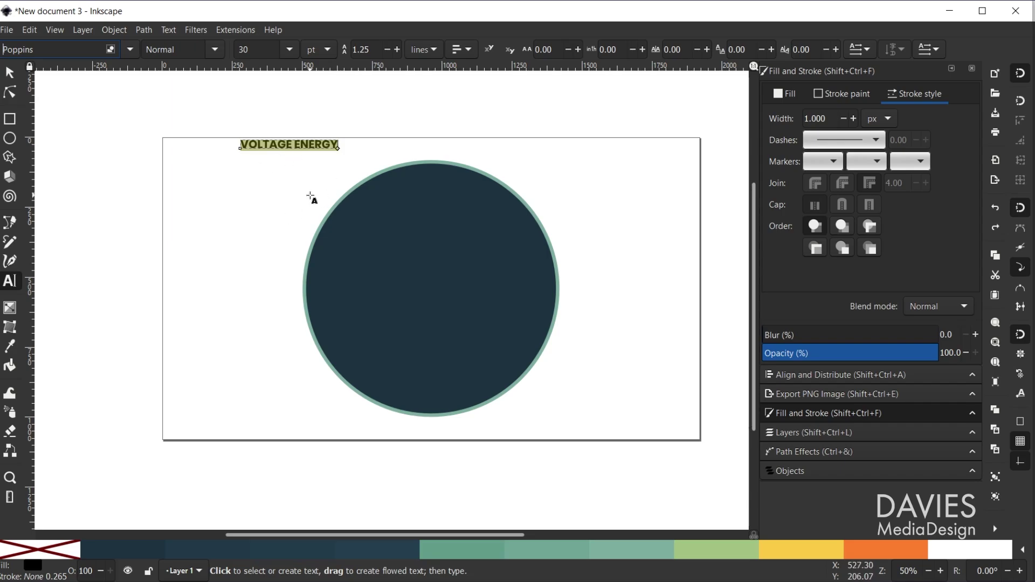
left_click(291, 49)
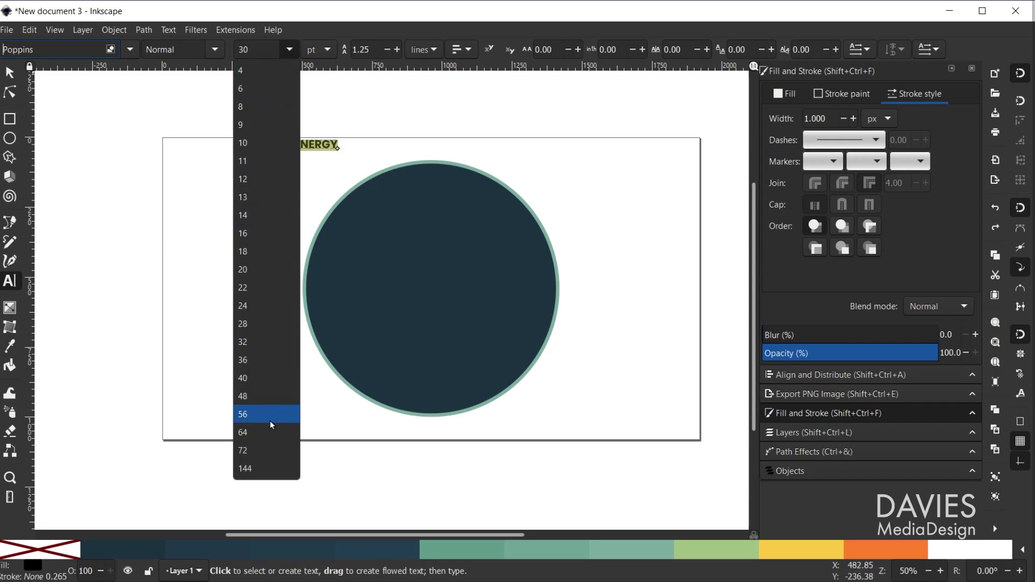
left_click(261, 436)
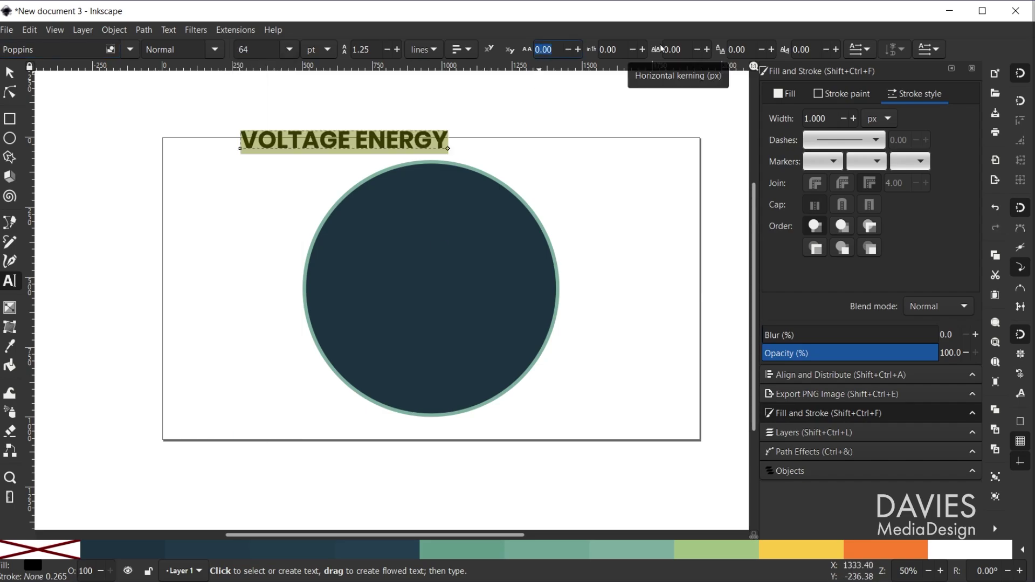
type("10")
key("Return")
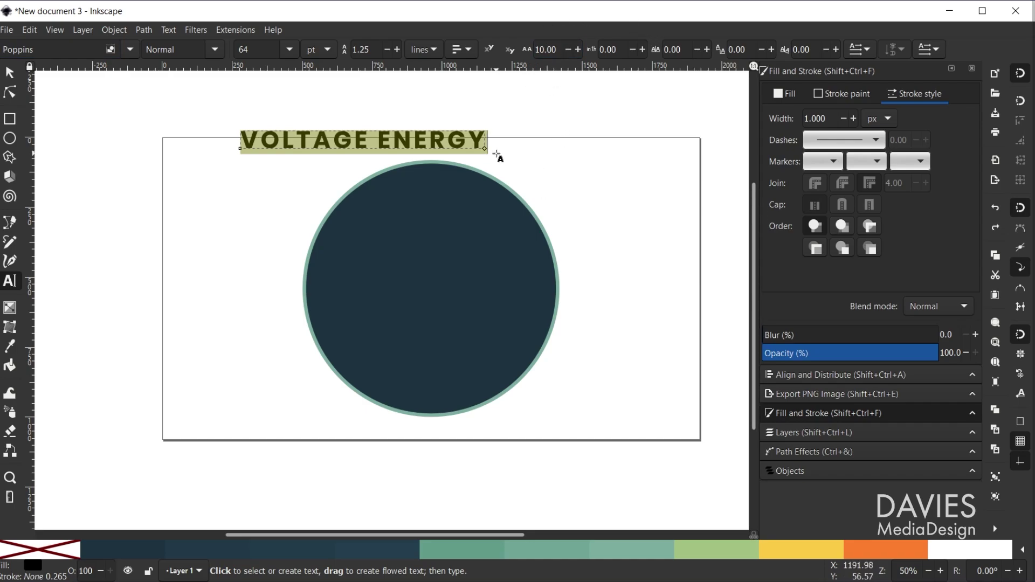
left_click(9, 140)
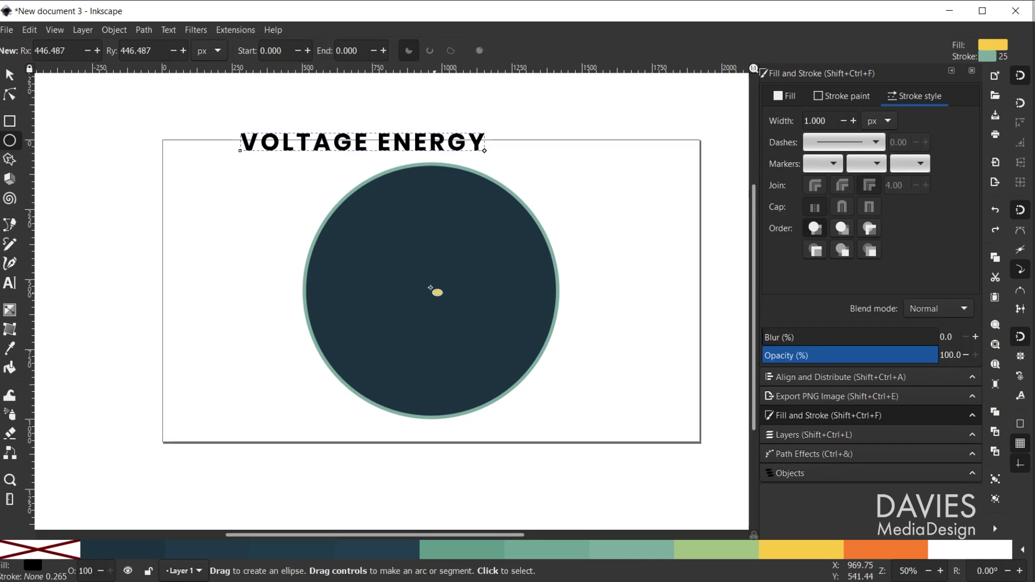
Draw an orange circle with no stroke, centre it on the page, and shrink it to about 658.6 px
mouse_move(404, 240)
left_mouse_down()
mouse_move(528, 358)
mouse_move(564, 427)
mouse_move(461, 388)
mouse_move(573, 411)
mouse_move(459, 330)
mouse_move(479, 313)
mouse_move(526, 358)
mouse_move(513, 353)
left_mouse_up()
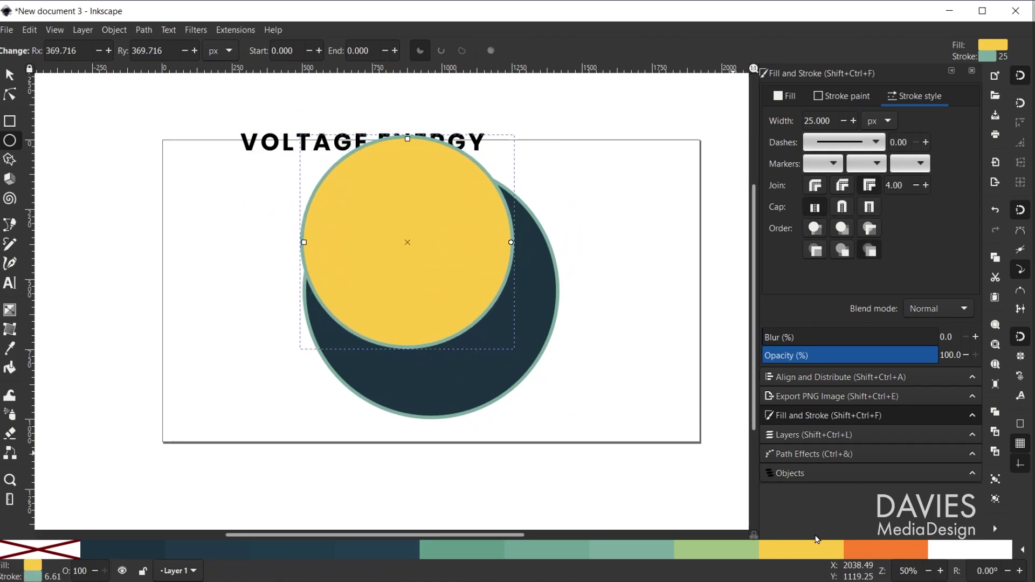
left_click(893, 556)
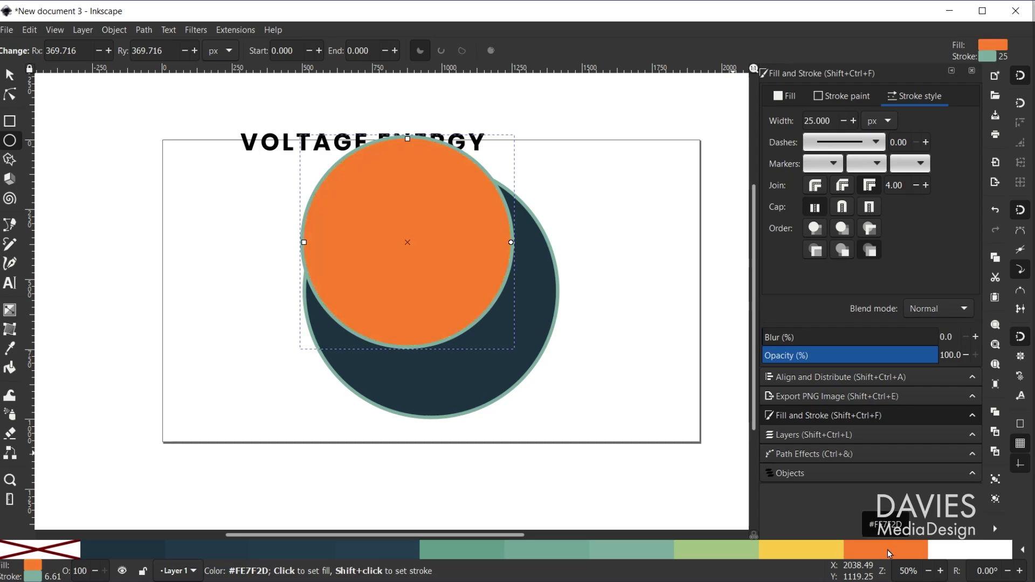
left_click(51, 550, "shift")
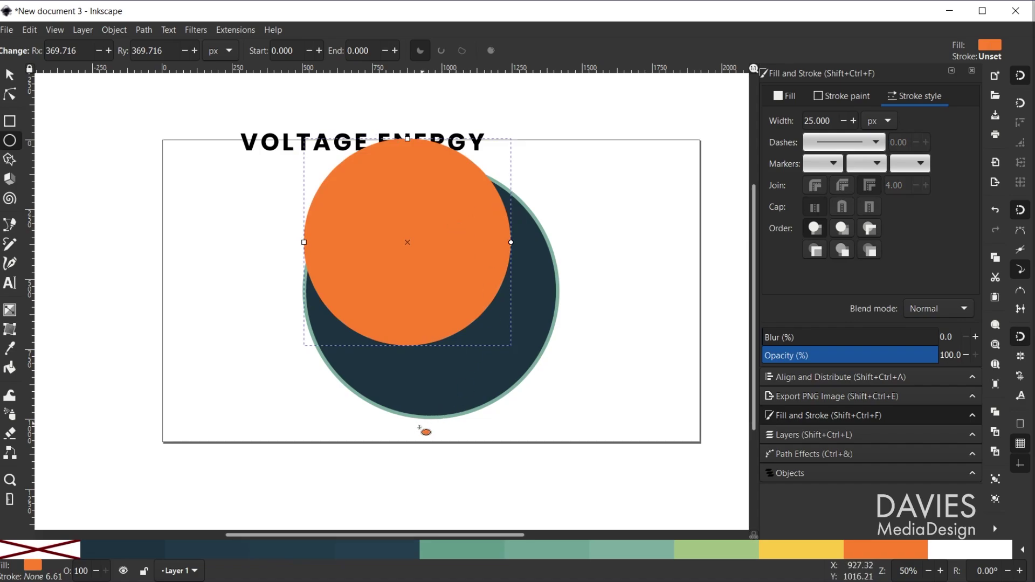
left_click(826, 380)
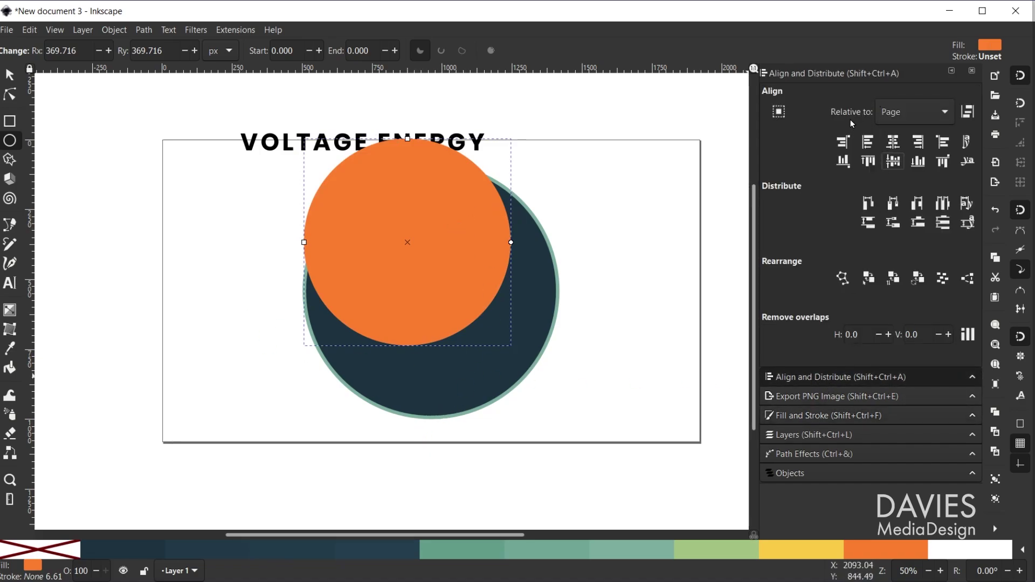
left_click(893, 142)
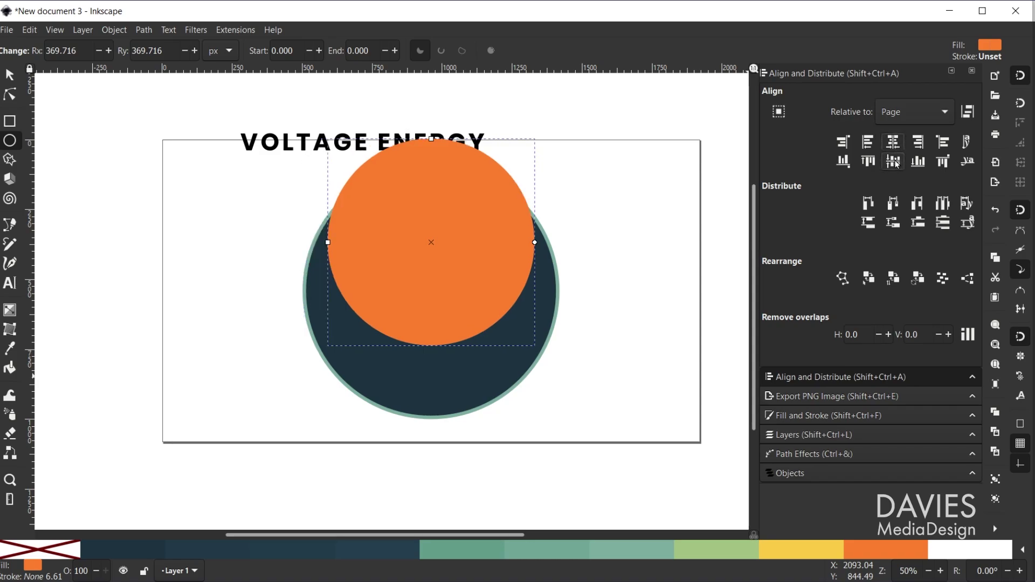
left_click(893, 161)
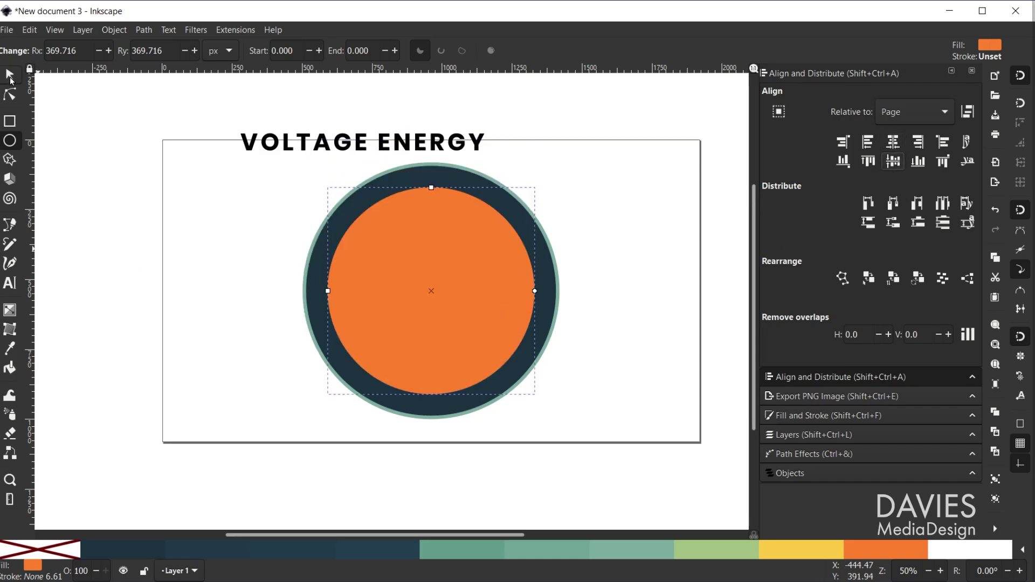
left_click(10, 78)
left_click_drag(541, 400, 534, 389)
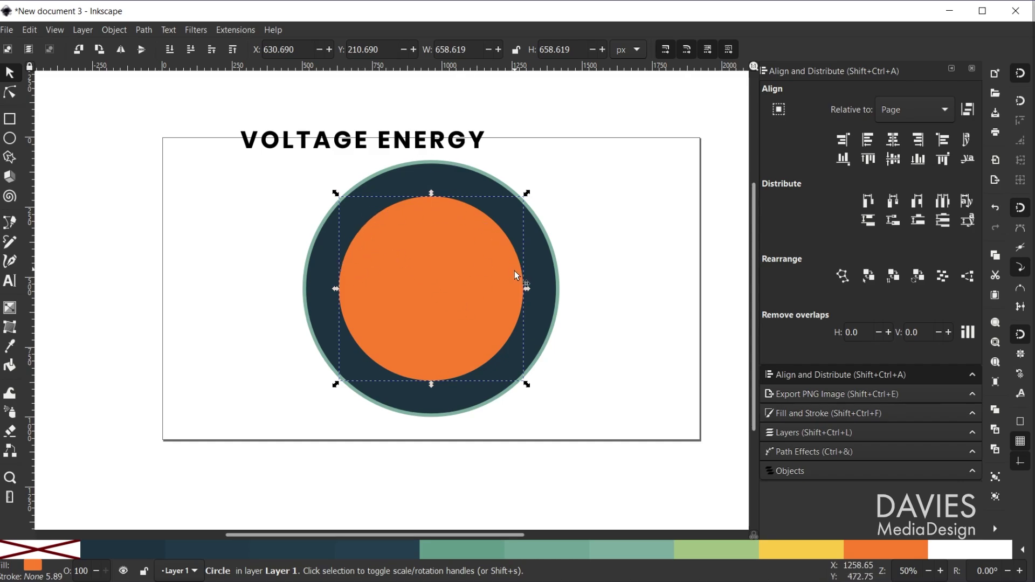
Wrap VOLTAGE ENERGY around the orange circle and rotate it so the text centres on top
left_click(378, 148, "shift")
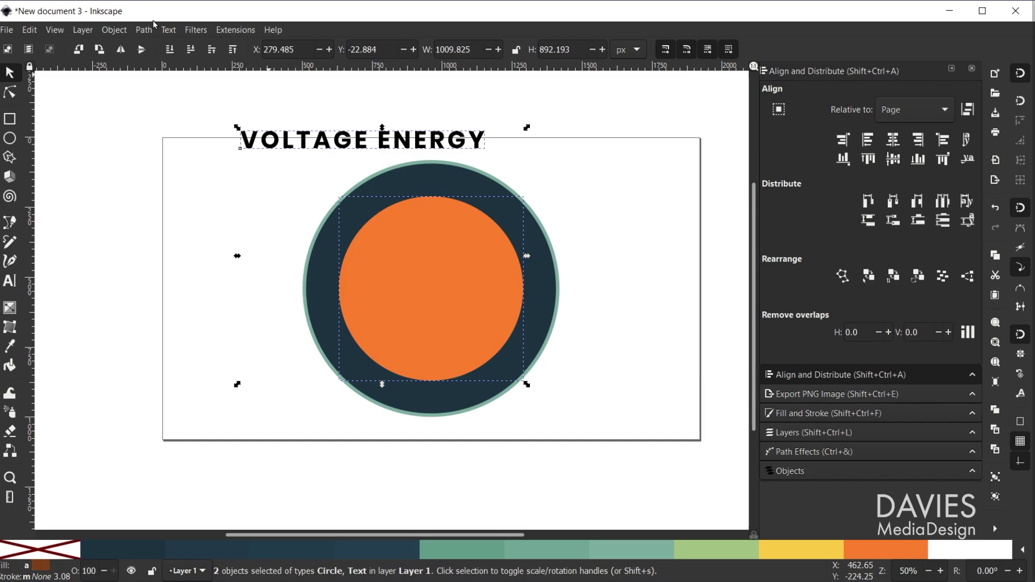
left_click(162, 31)
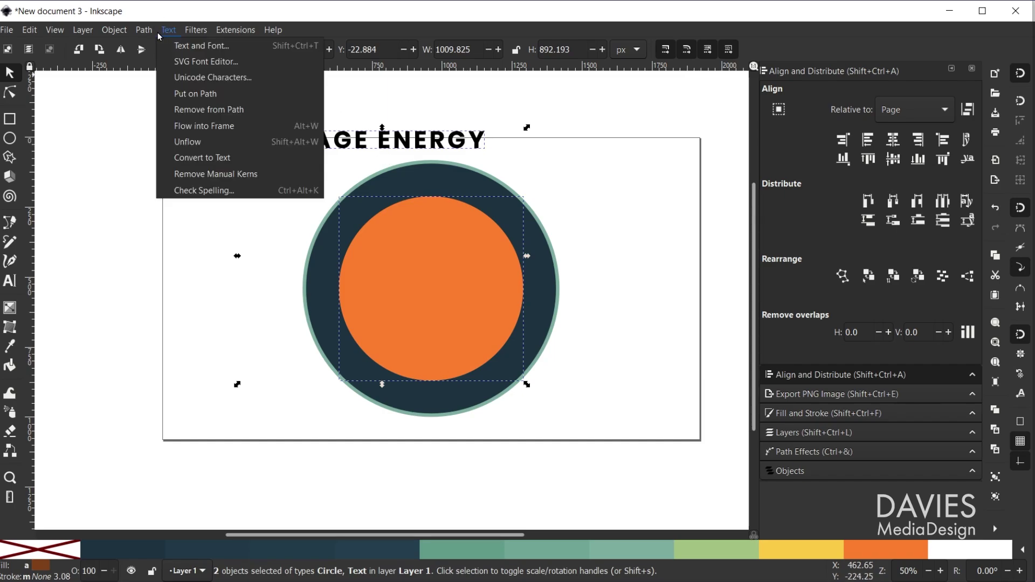
left_click(185, 92)
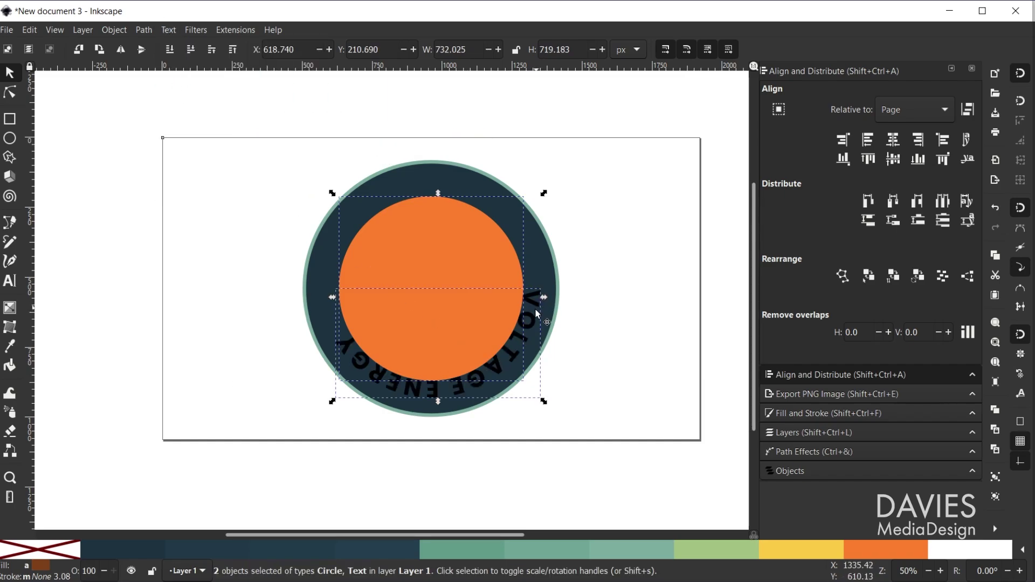
left_click(223, 227)
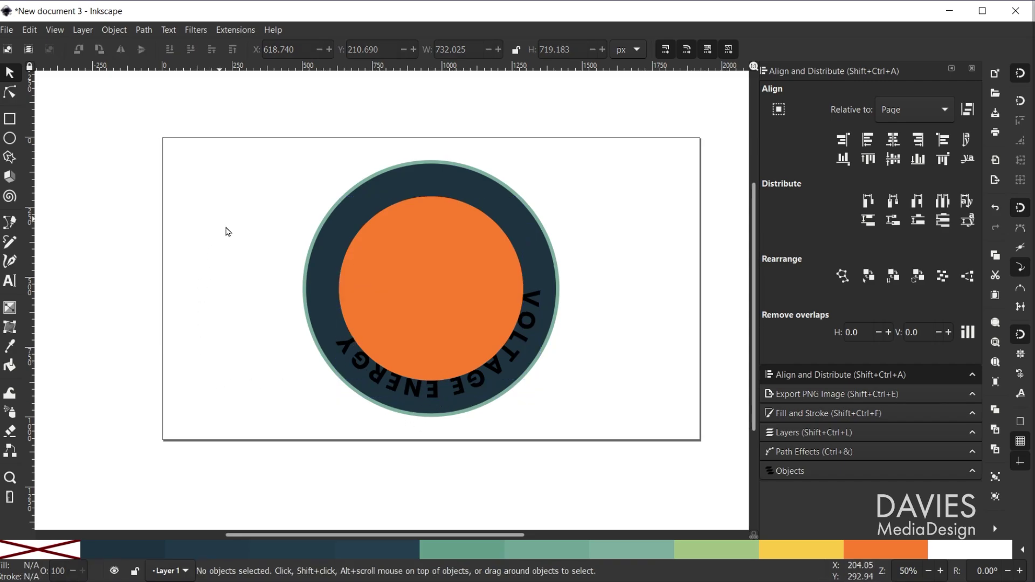
left_click(385, 257)
left_click(383, 254)
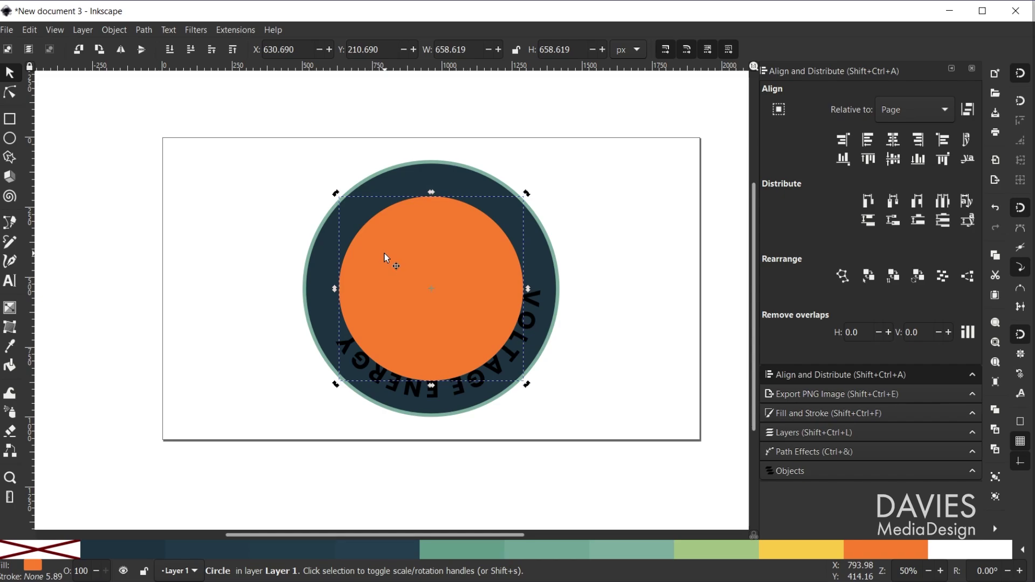
left_click_drag(335, 195, 505, 428)
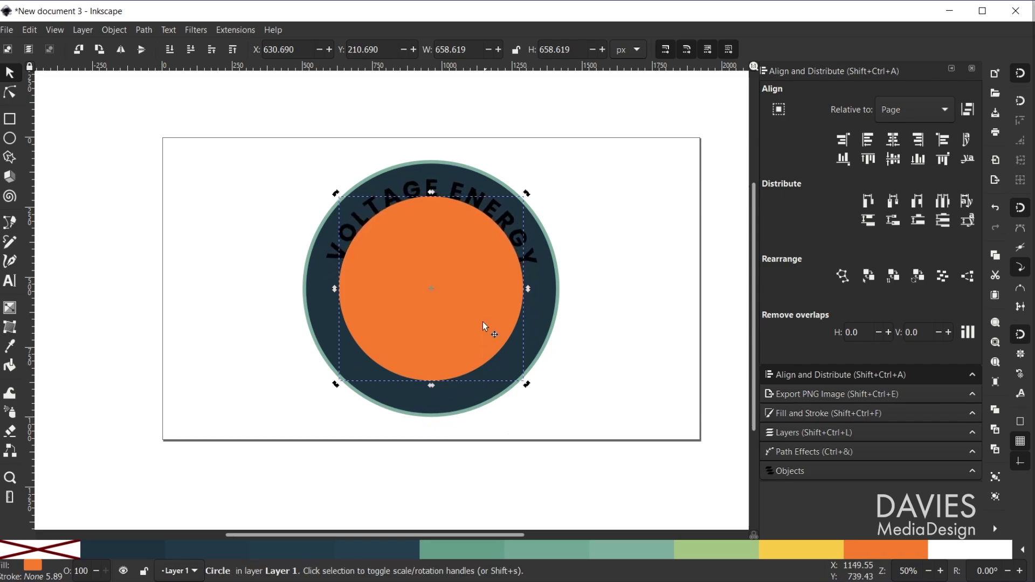
left_click_drag(397, 70, 422, 264)
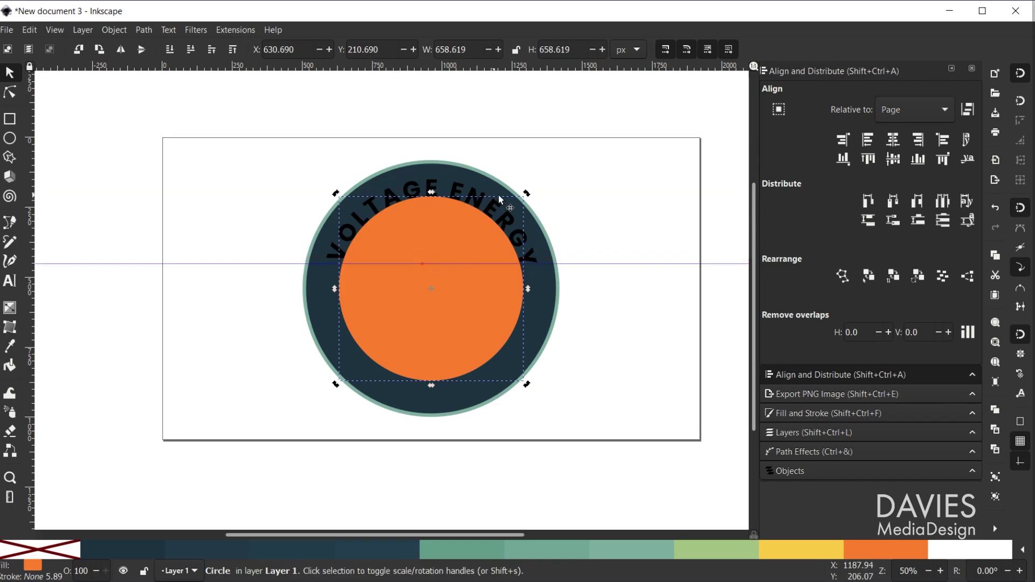
left_click_drag(528, 195, 533, 205)
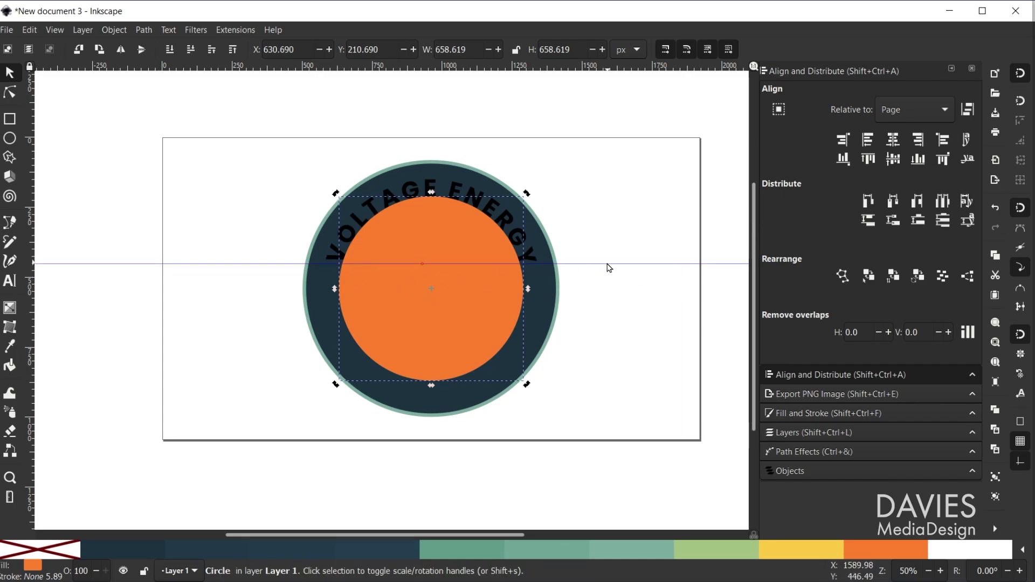
left_click_drag(609, 266, 609, 66)
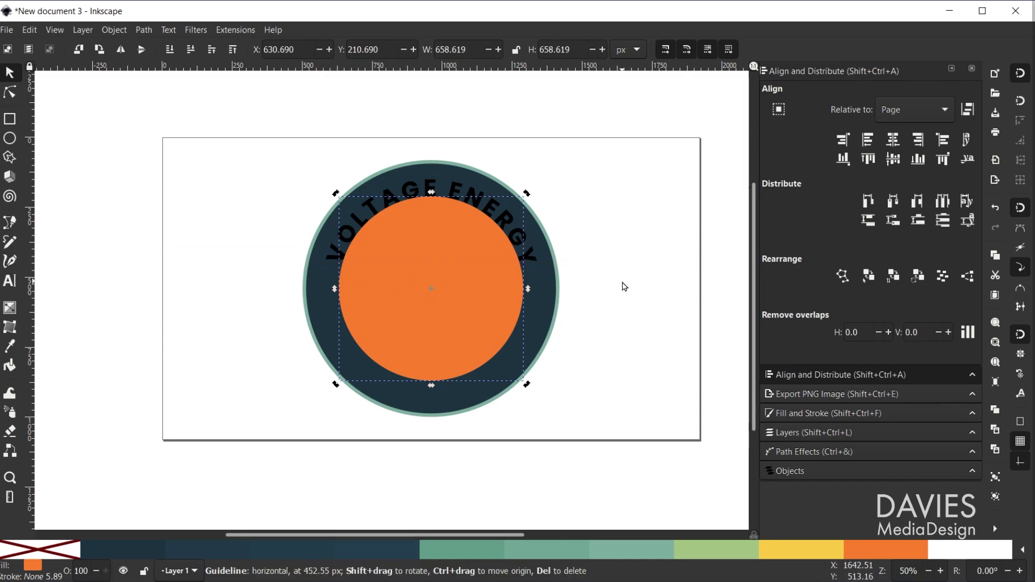
key("Escape")
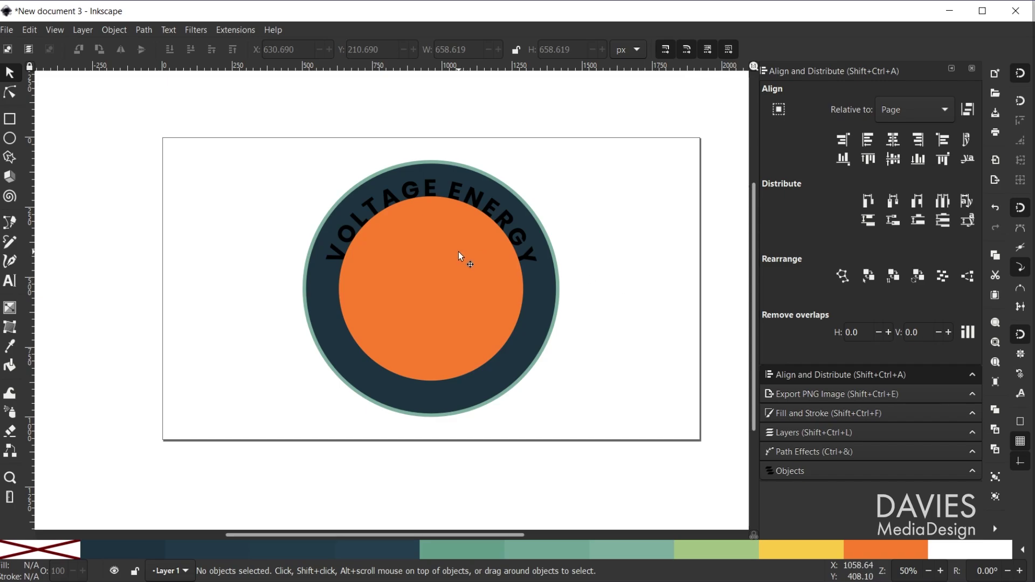
Make the curved VOLTAGE ENERGY title white and convert it to paths
left_click(493, 216)
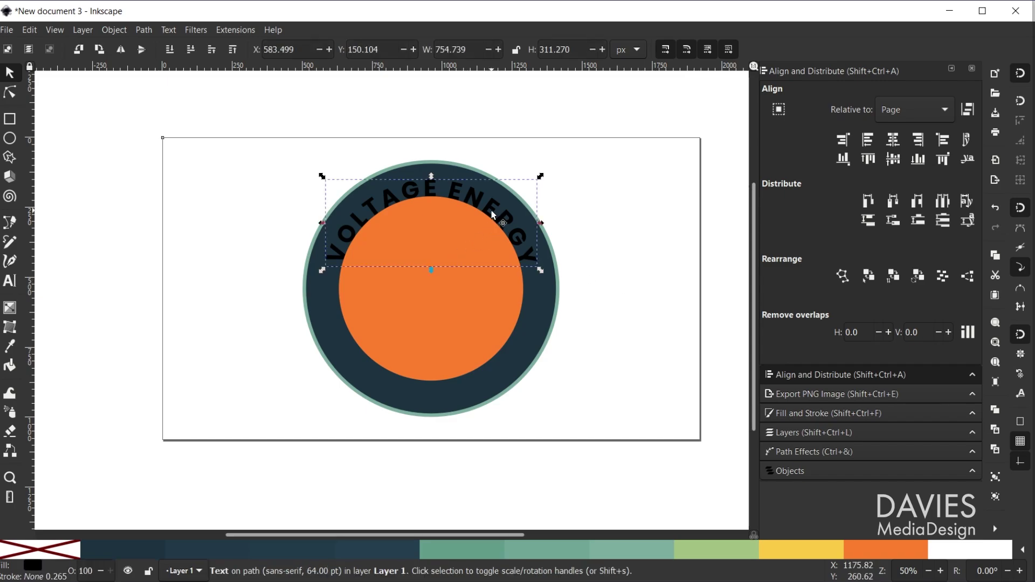
left_click(978, 558)
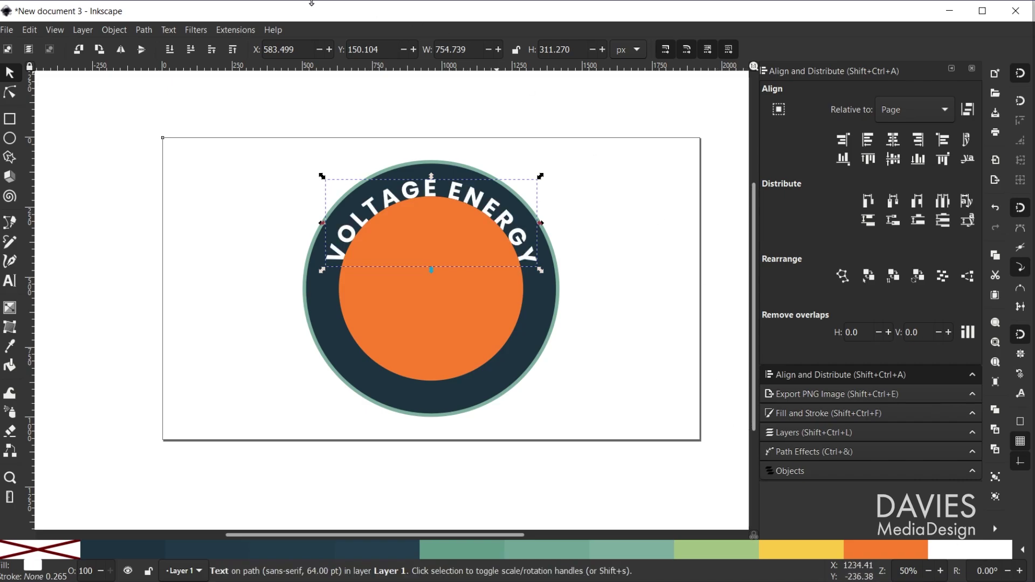
left_click(144, 30)
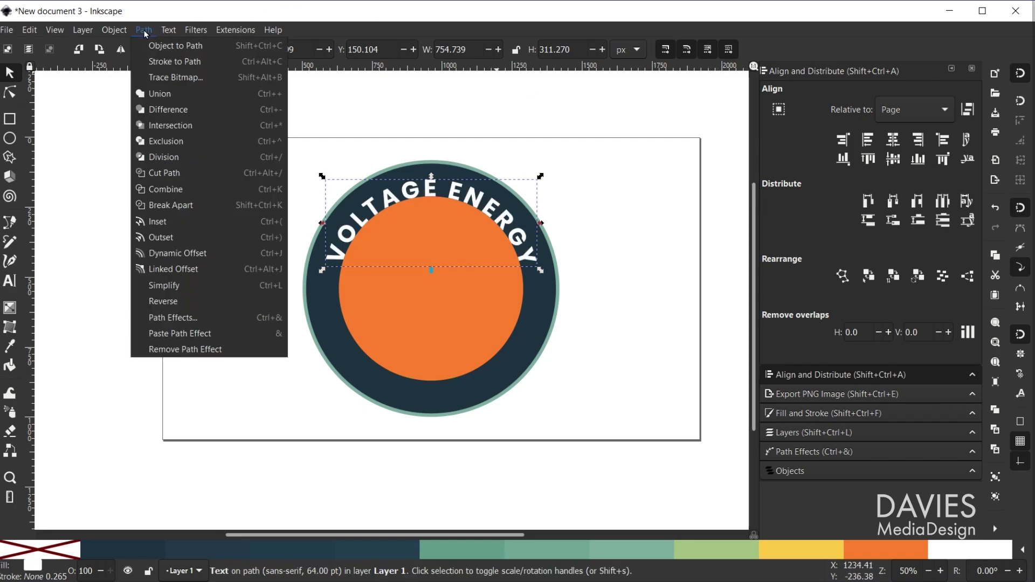
left_click(175, 45)
key("Escape")
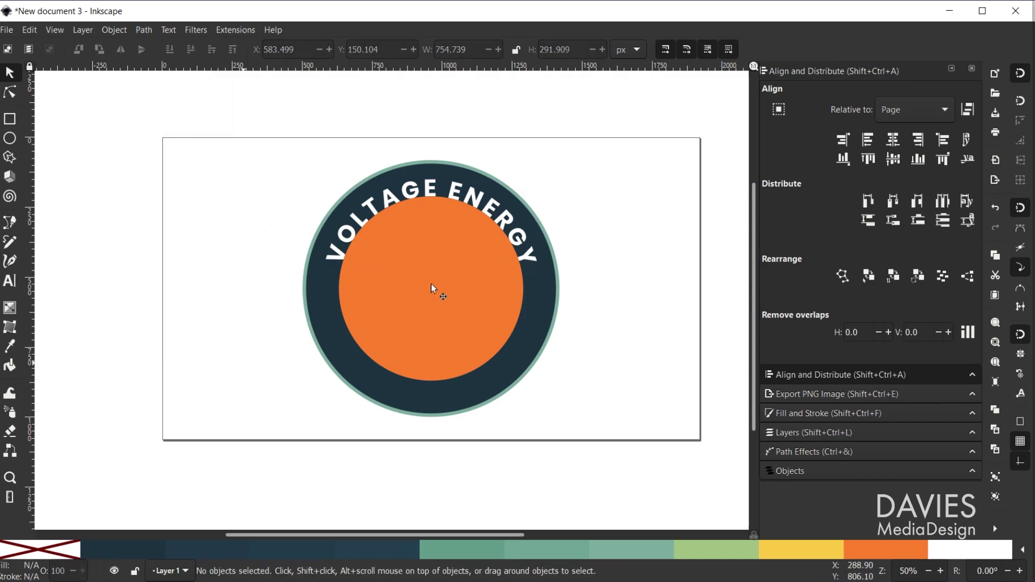
left_click(461, 286)
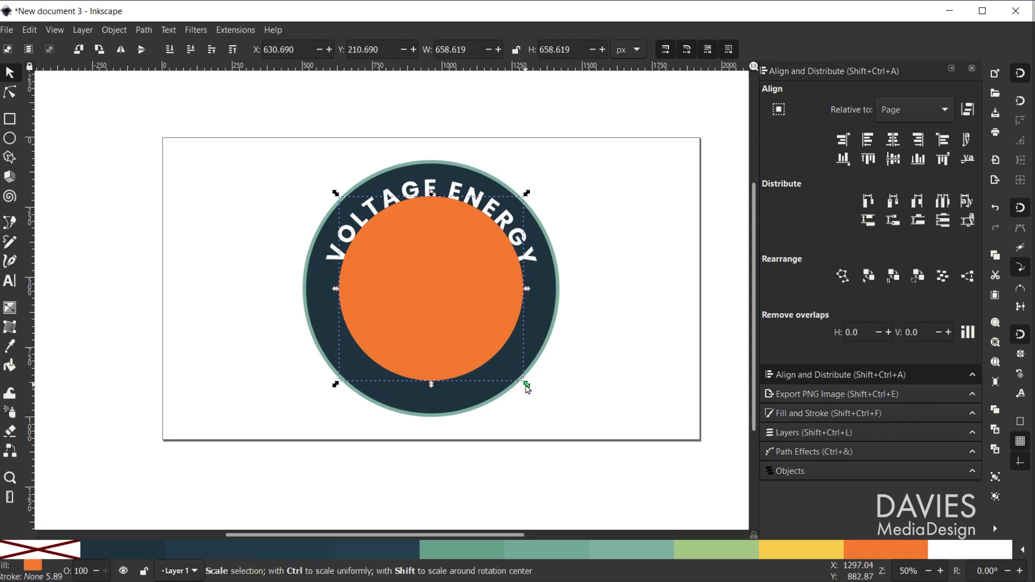
Enlarge the orange circle to about 788 px and type DENVER, COLORADO near the page top
left_click_drag(526, 385, 545, 403)
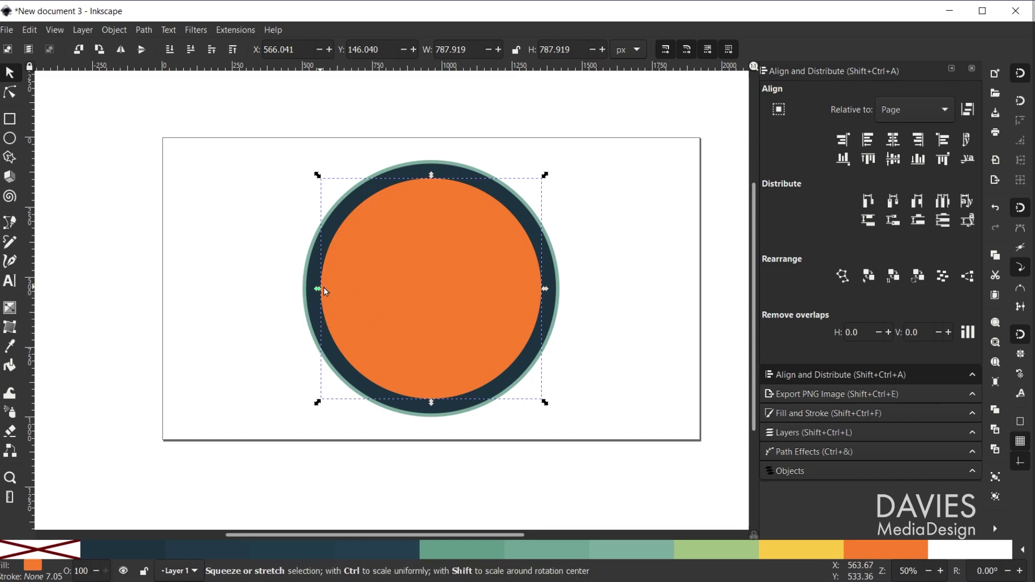
left_click(15, 282)
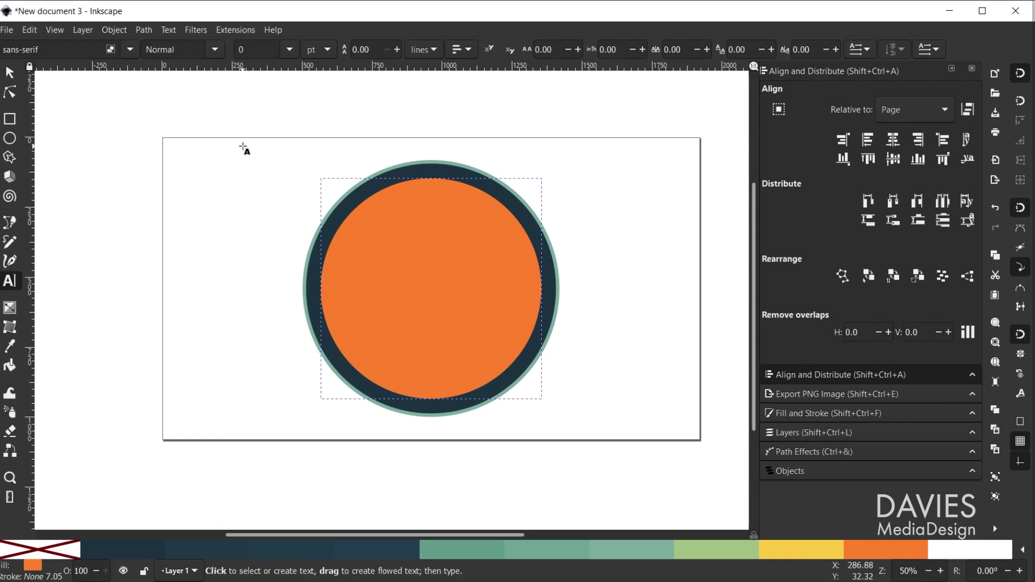
left_click(226, 142)
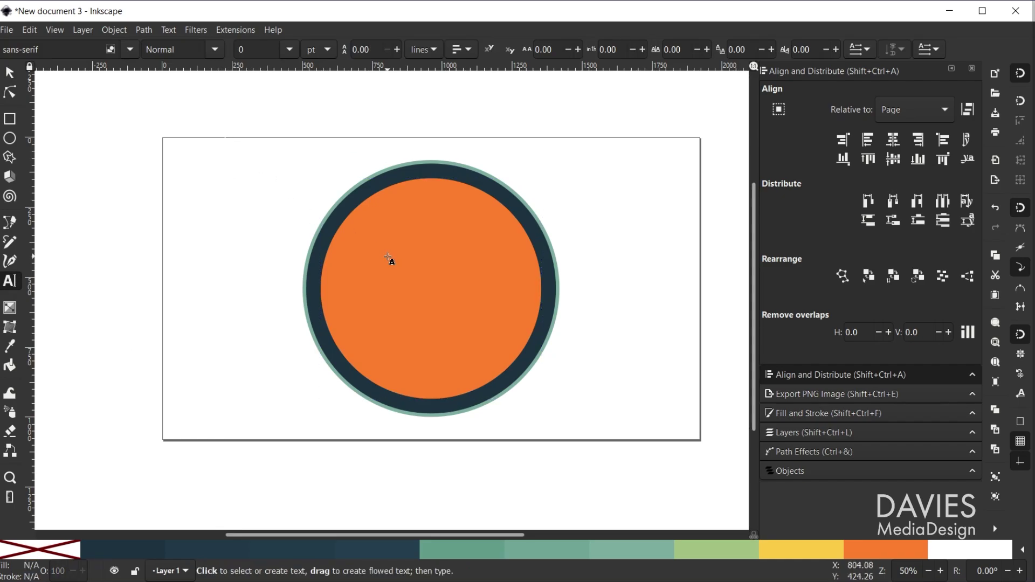
type("DENVER, CO")
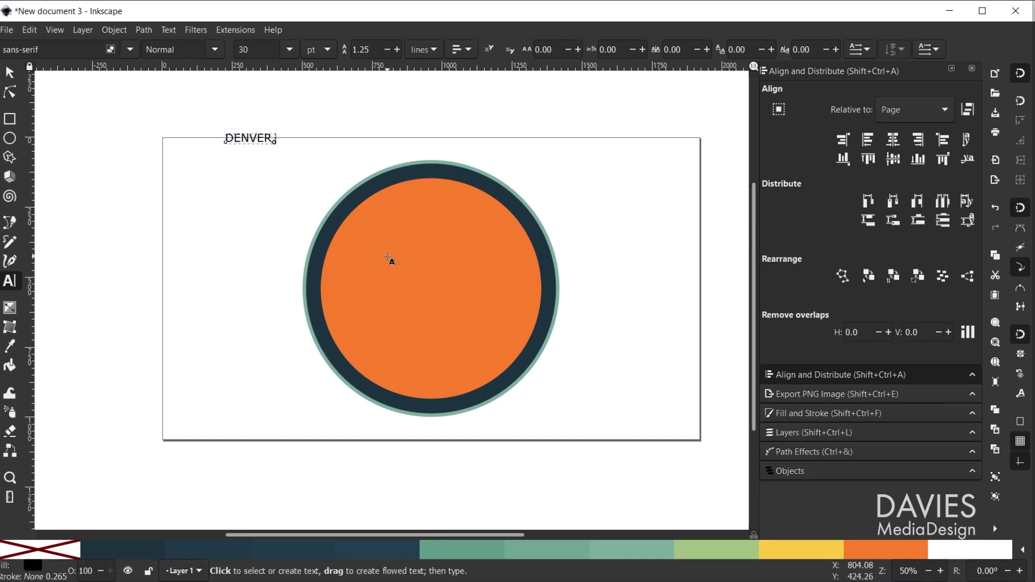
type("LORADO")
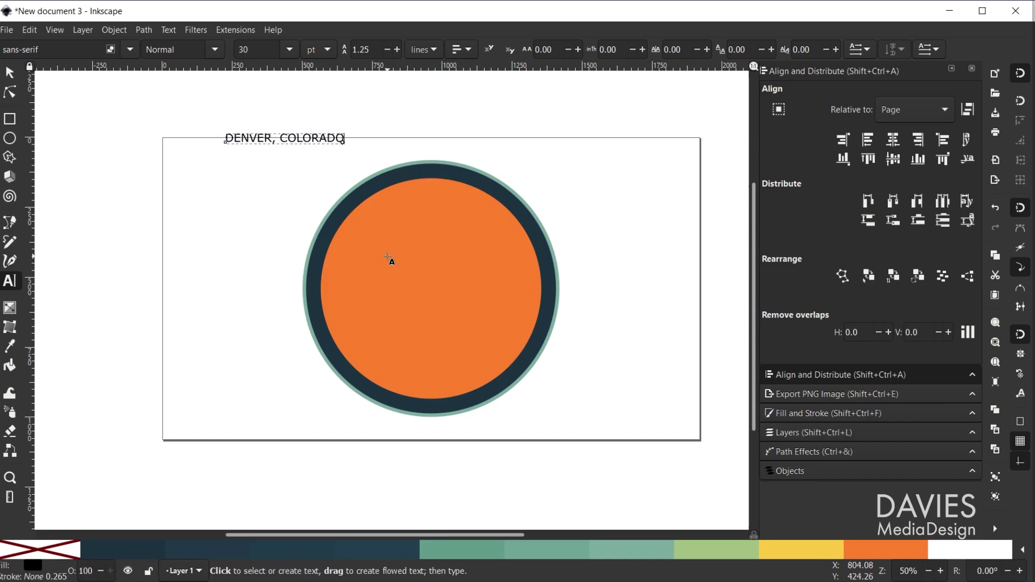
key("ctrl+a")
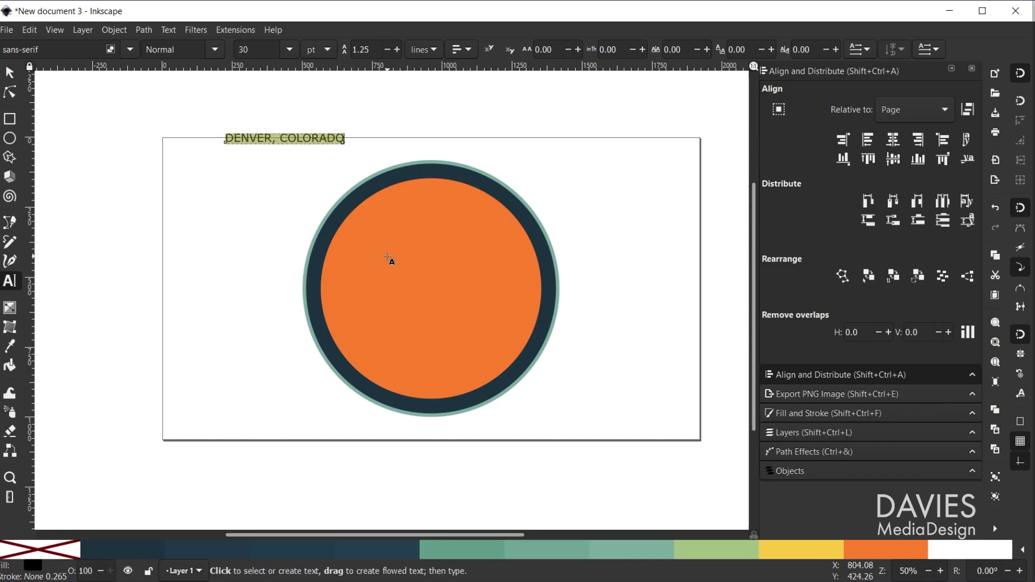
Set DENVER, COLORADO to Poppins, 50 pt, with letter spacing 10
left_click(93, 52)
type("pOPP")
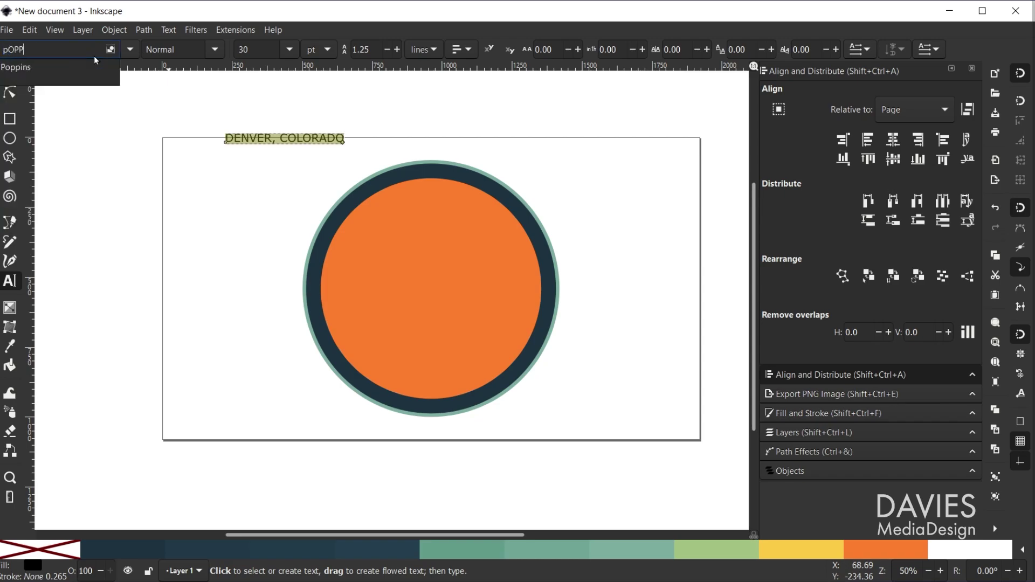
key("Return")
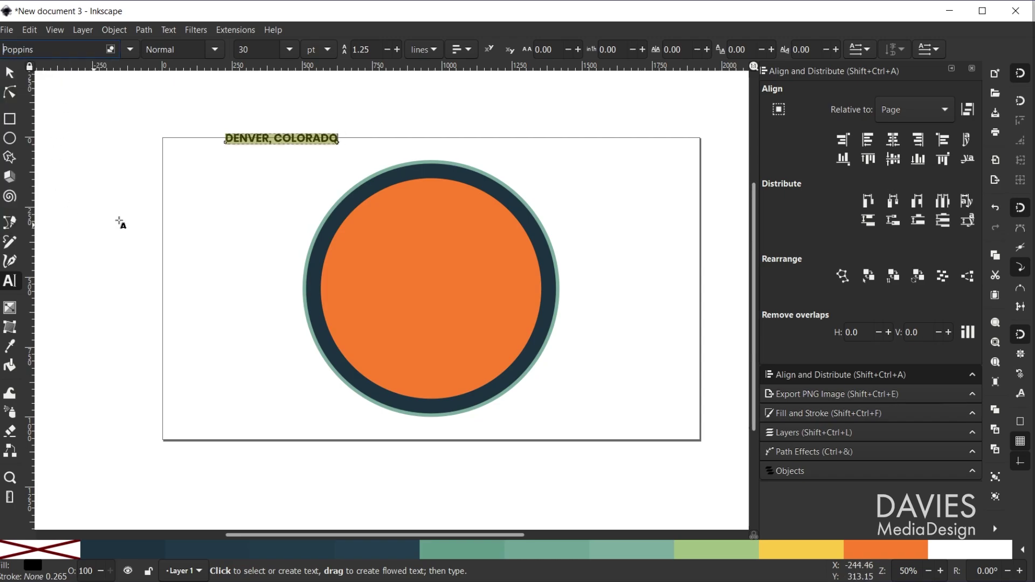
left_click(289, 49)
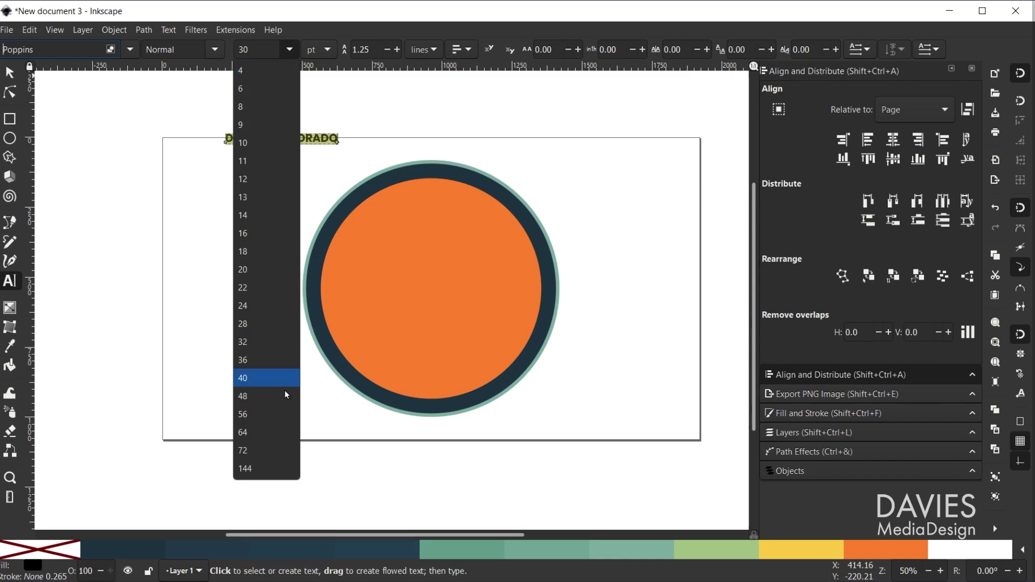
left_click(277, 432)
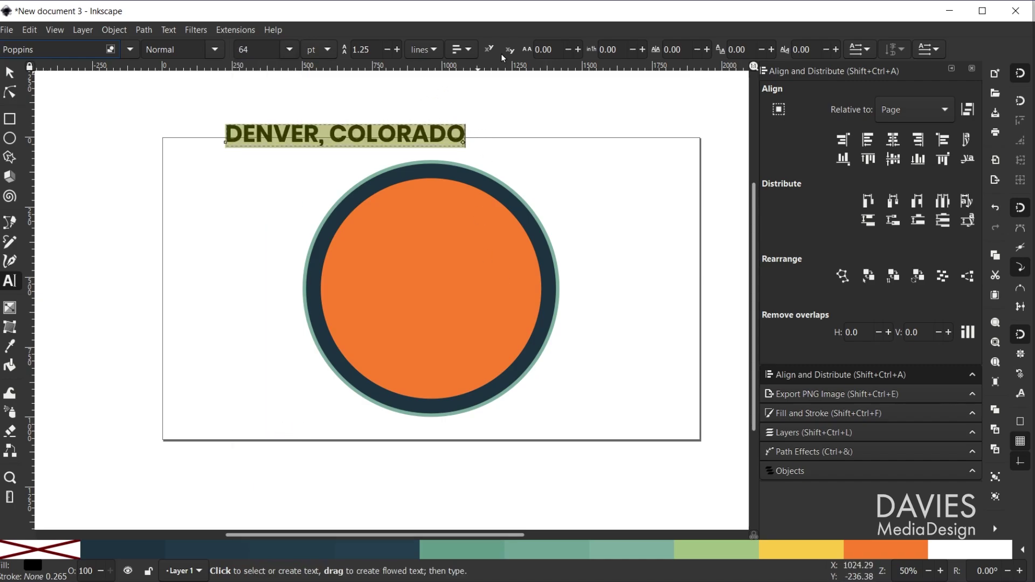
type("50")
key("Return")
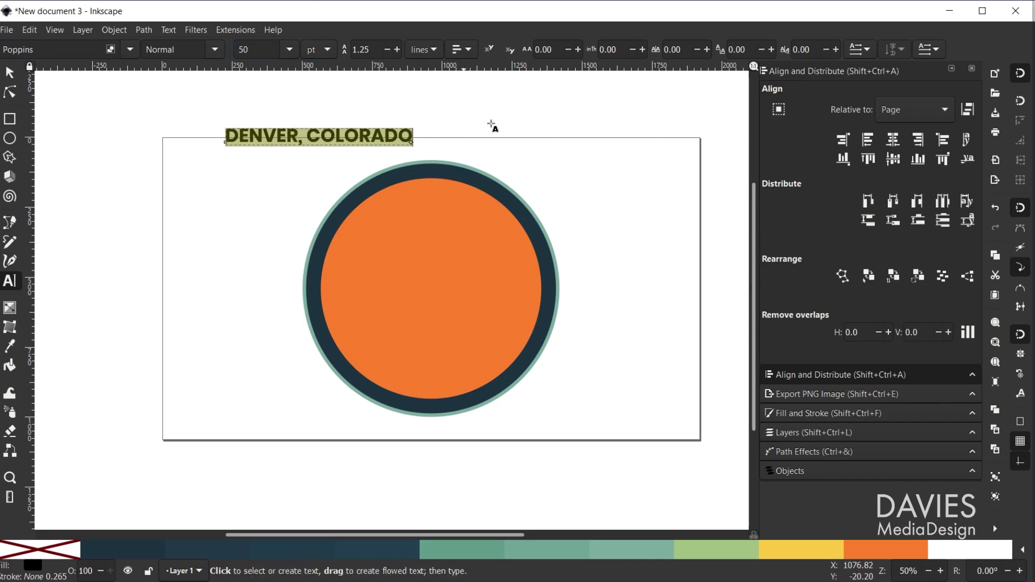
double_click(548, 49)
type("10")
key("Return")
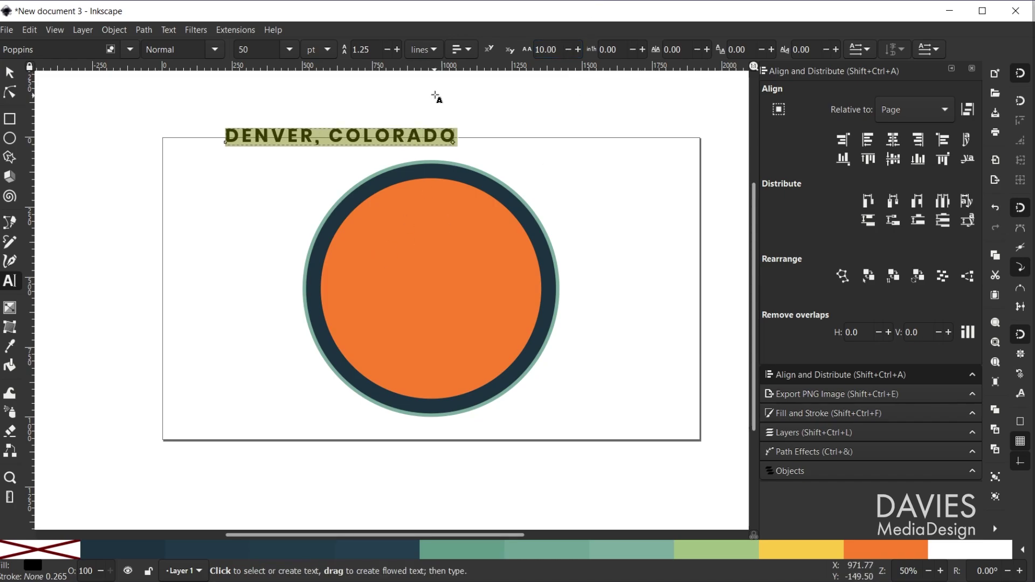
Put 'DENVER, COLORADO' on the orange circle's path and flip it to run along the bottom arc
left_click(20, 73)
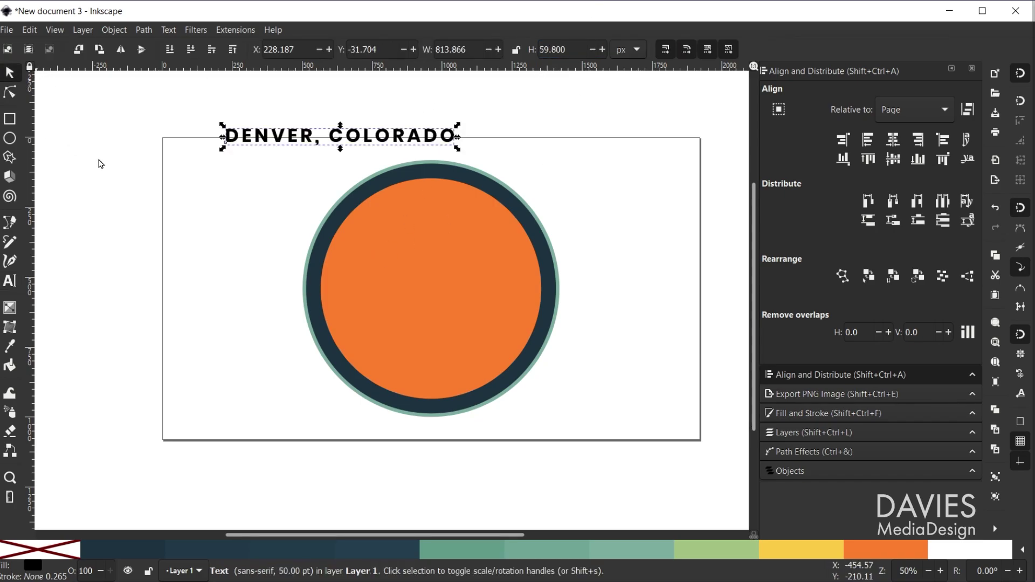
left_click(480, 290, "shift")
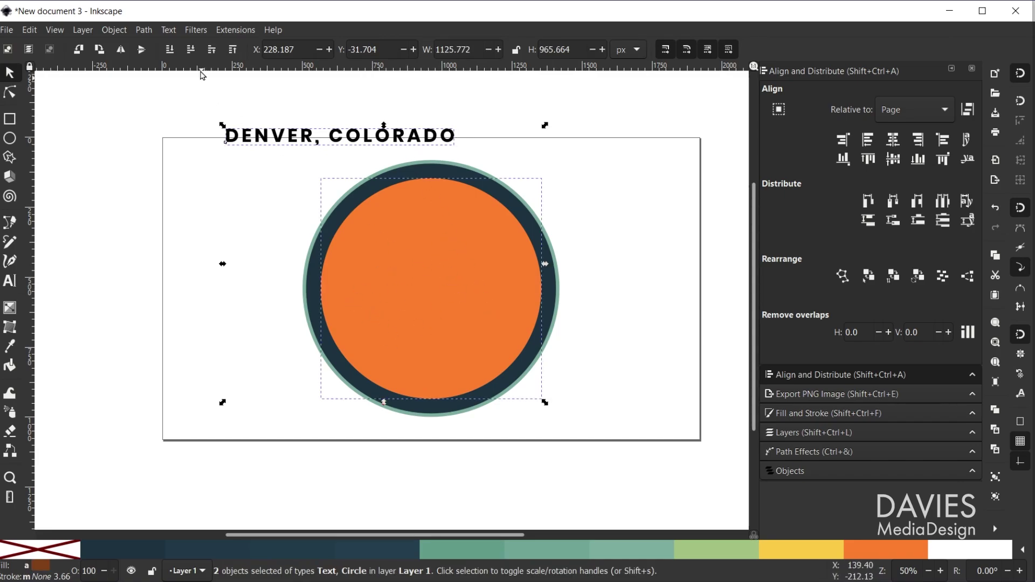
left_click(168, 30)
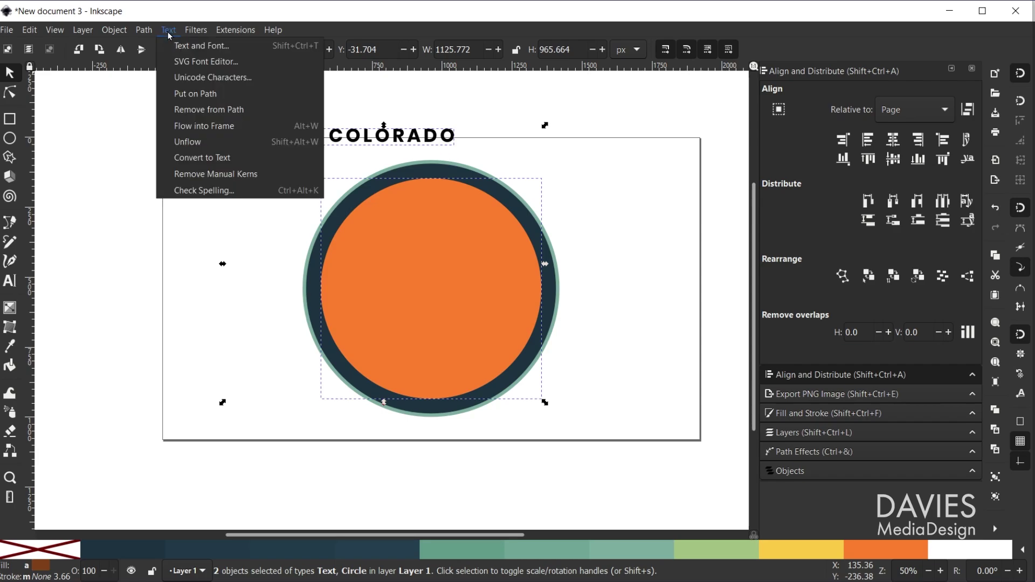
left_click(209, 95)
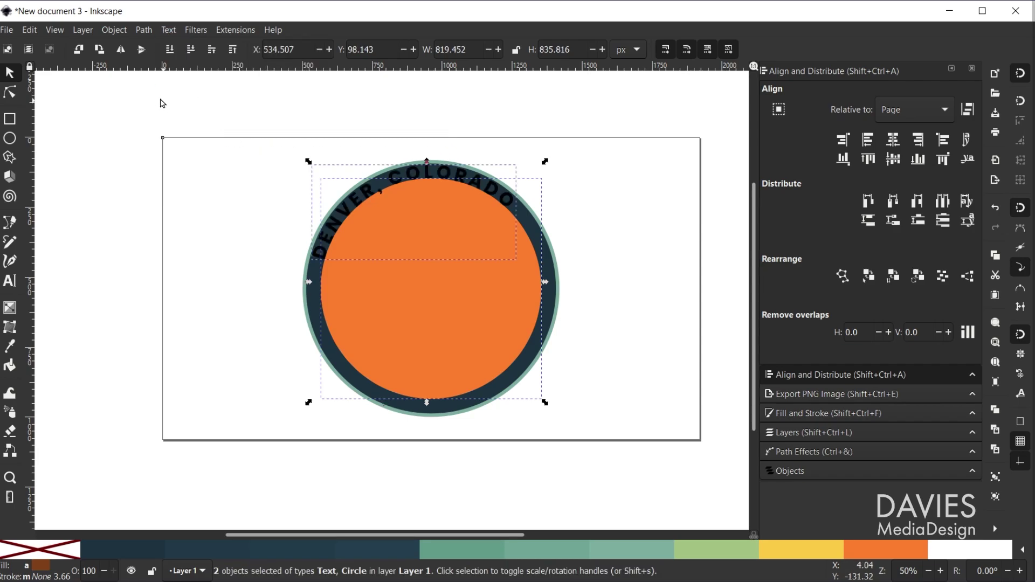
left_click(141, 50)
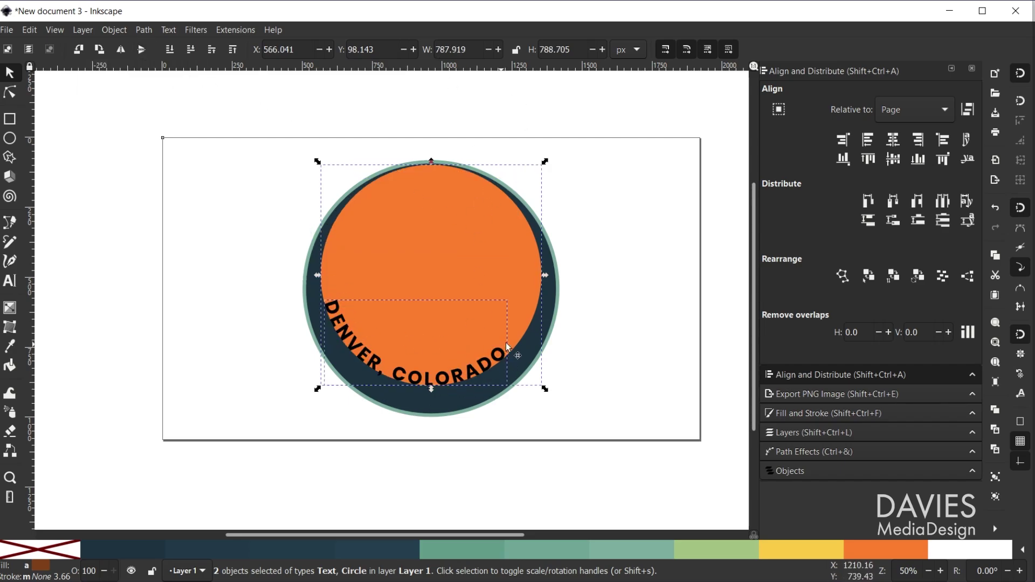
left_click(396, 490)
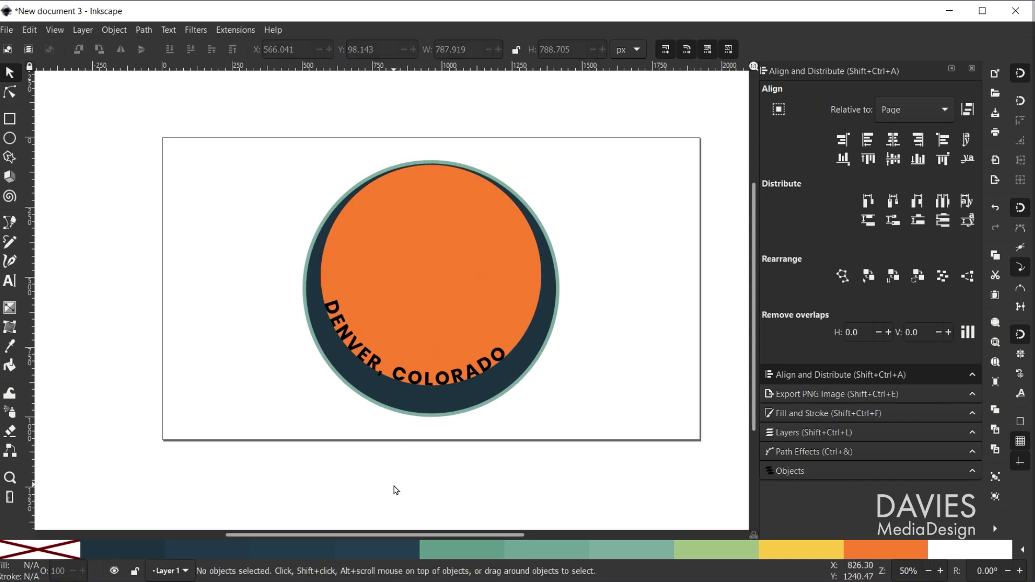
left_click(394, 260)
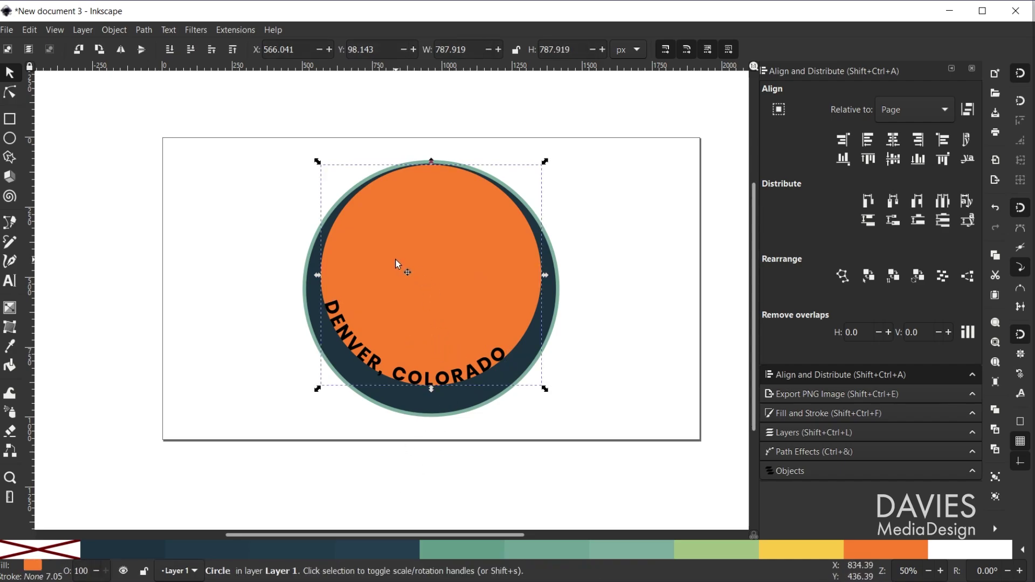
Make the orange circle an unfilled teal ring, move it down and centre it horizontally
left_click(474, 551, "shift")
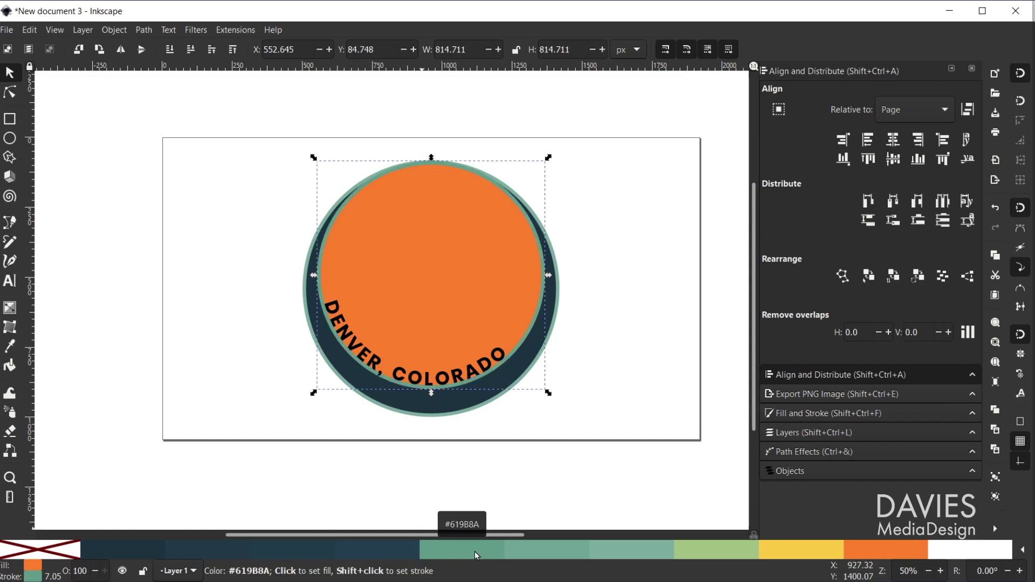
left_click(59, 555)
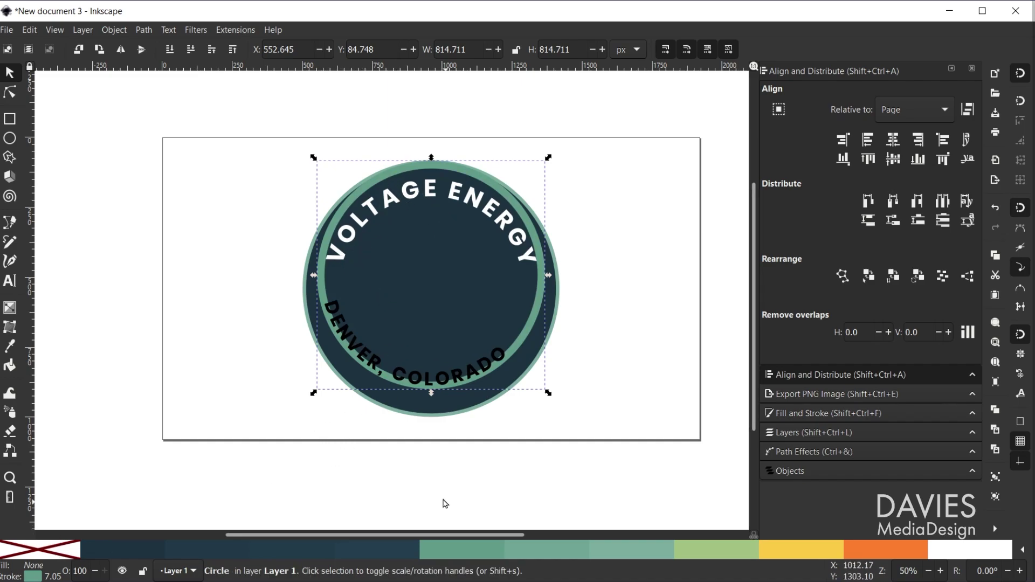
left_click_drag(322, 274, 324, 286)
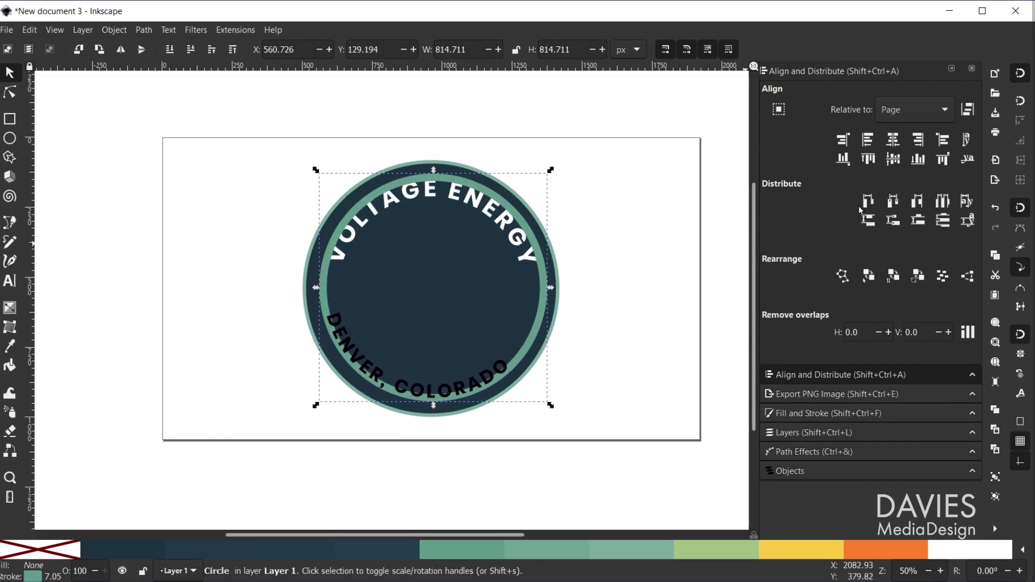
left_click(892, 140)
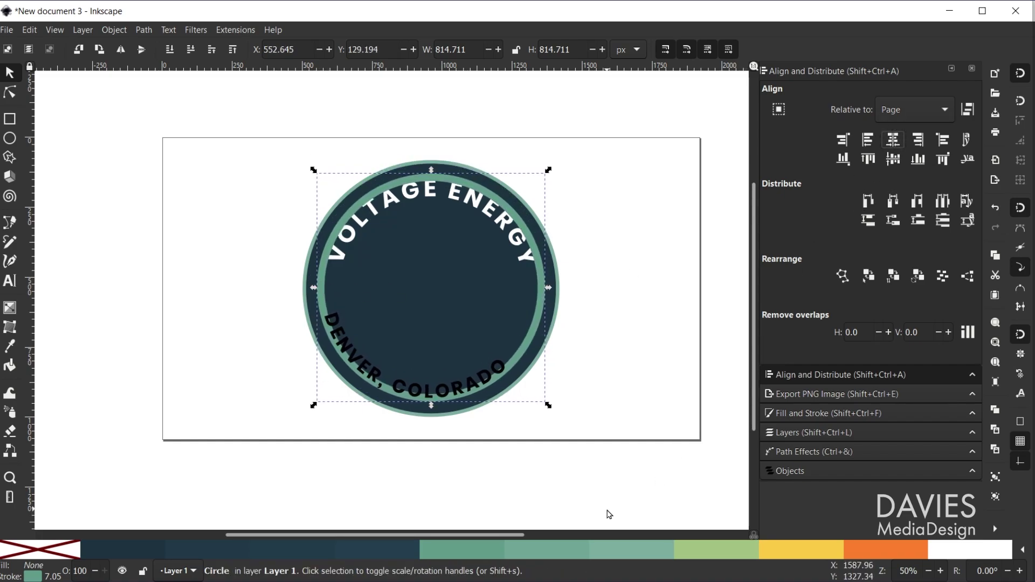
Rotate the badge until DENVER, COLORADO sits centred along the bottom, checking with a guide
left_click(483, 190)
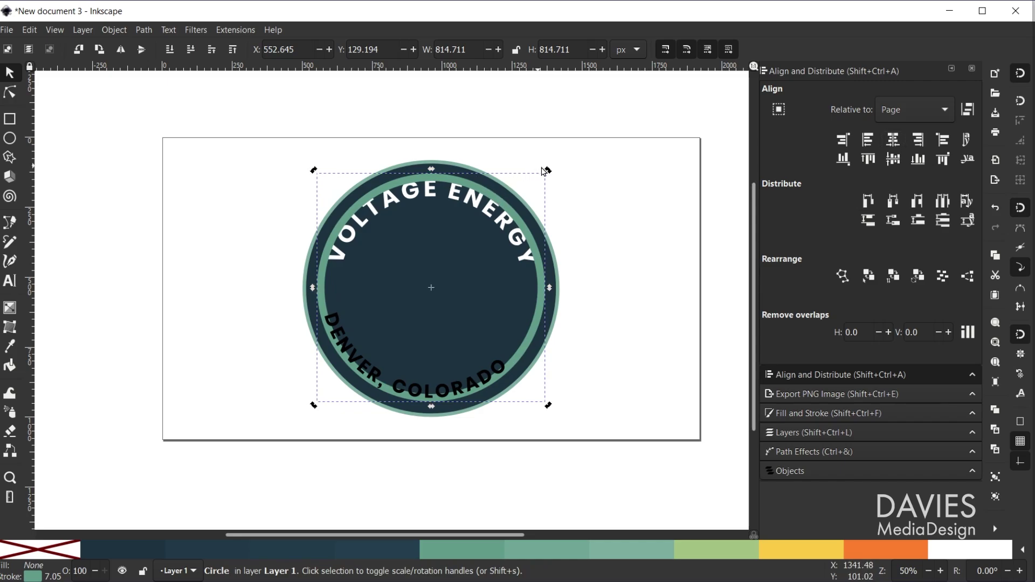
left_click_drag(549, 170, 506, 166)
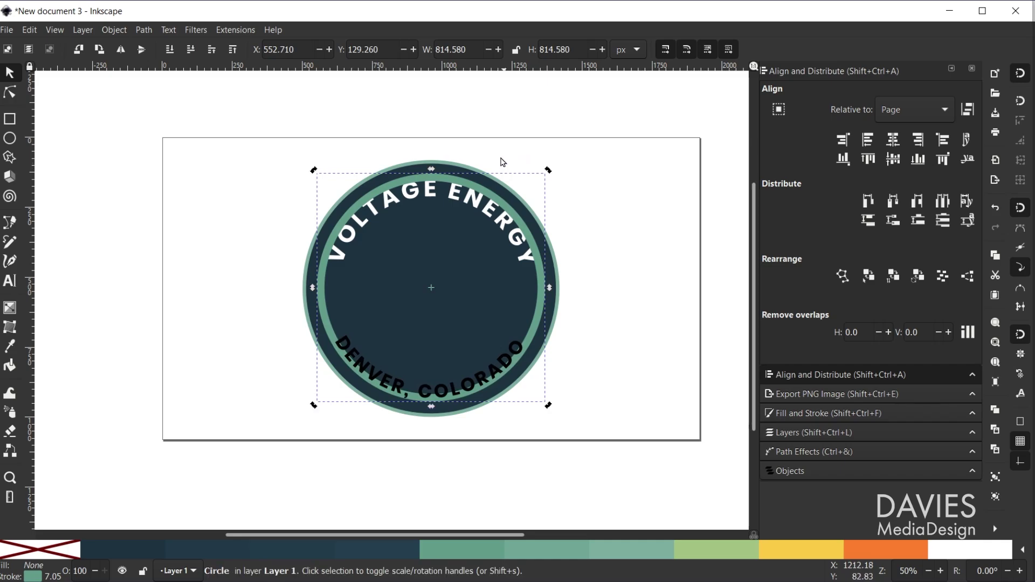
left_click_drag(509, 69, 503, 338)
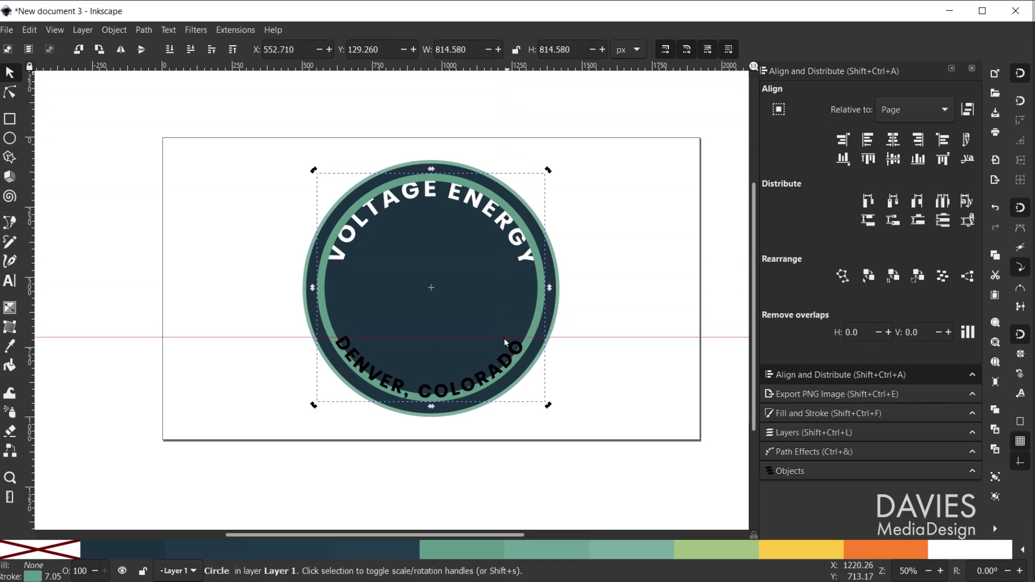
left_click(512, 364)
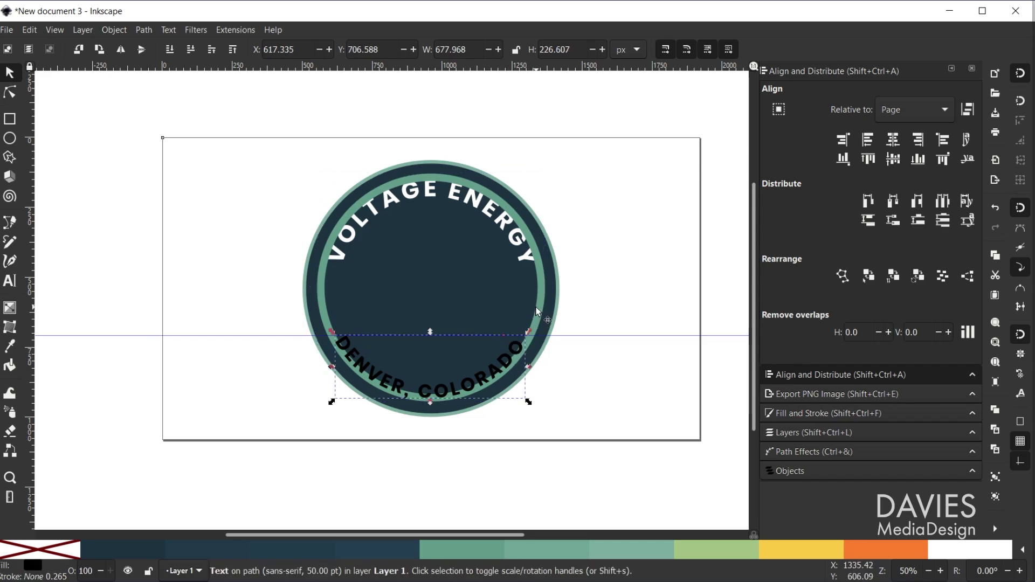
left_click(548, 321)
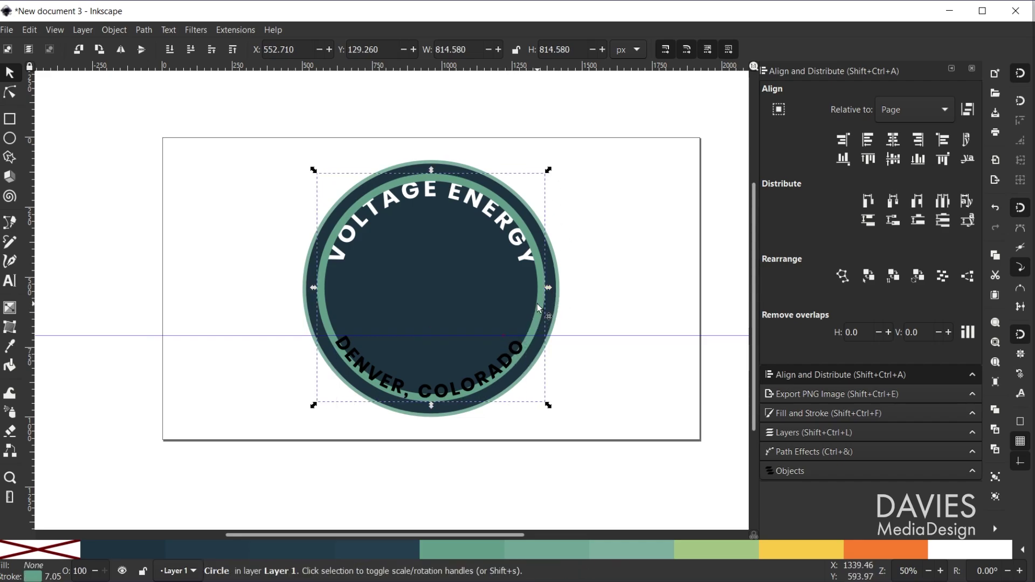
left_click(539, 303)
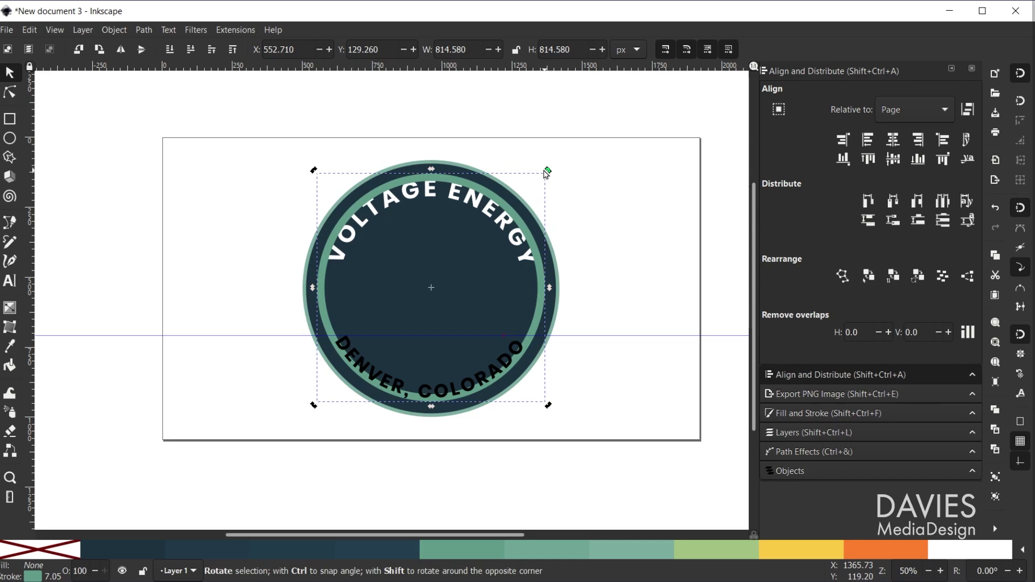
left_click_drag(546, 171, 540, 171)
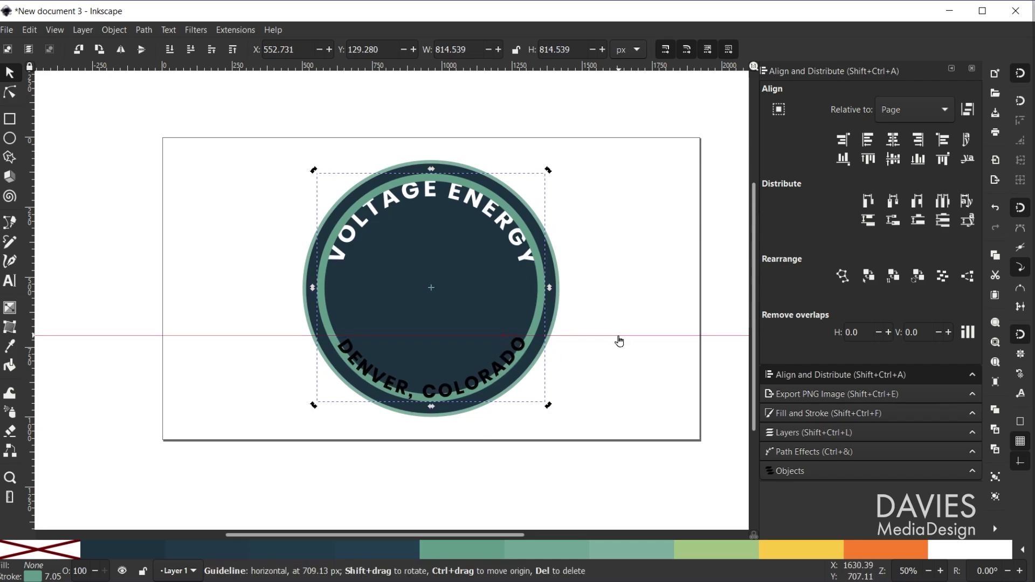
left_click_drag(616, 337, 609, 118)
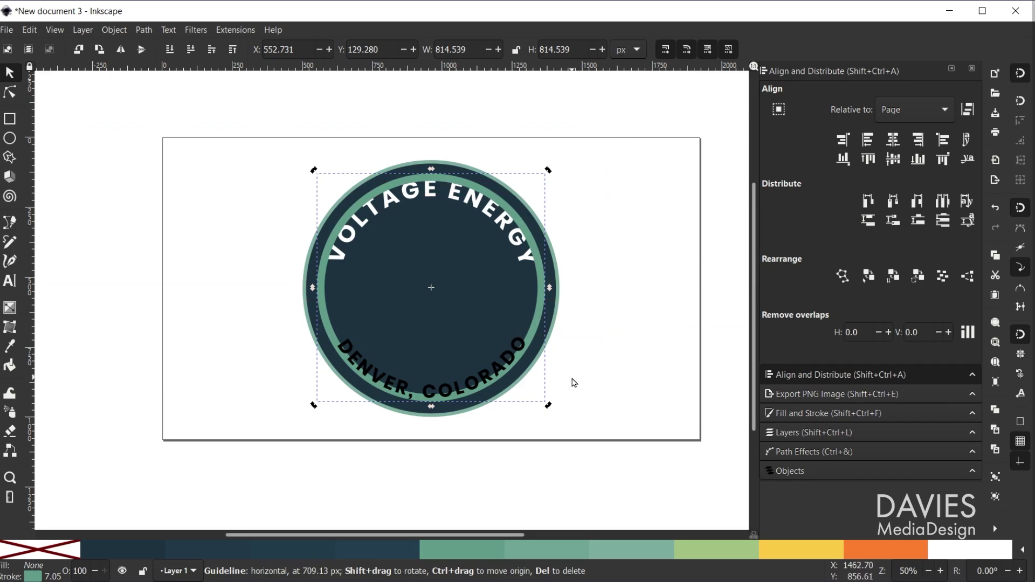
Convert the curved DENVER, COLORADO text into path shapes with Object to Path
left_click(641, 381)
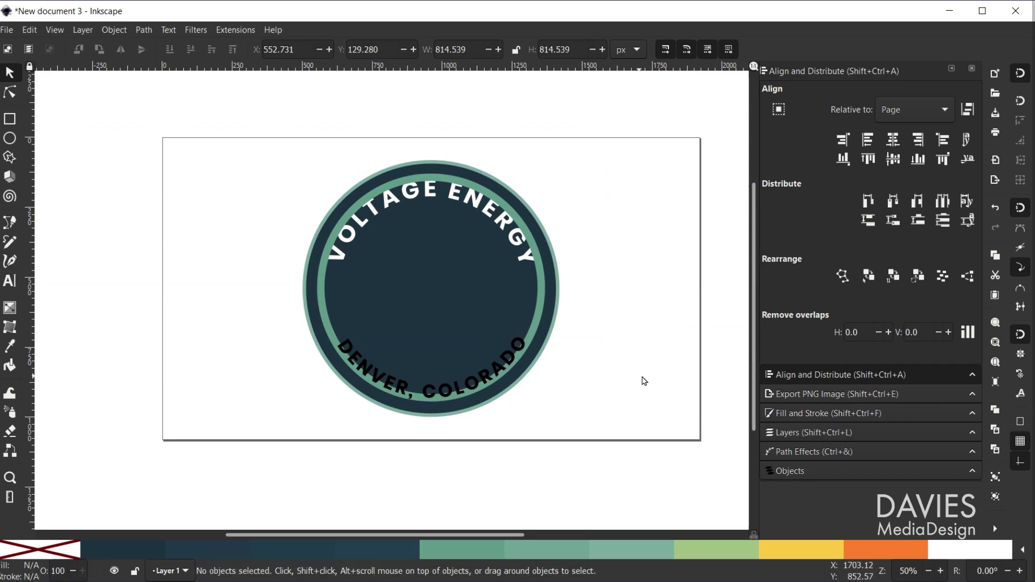
left_click(491, 376)
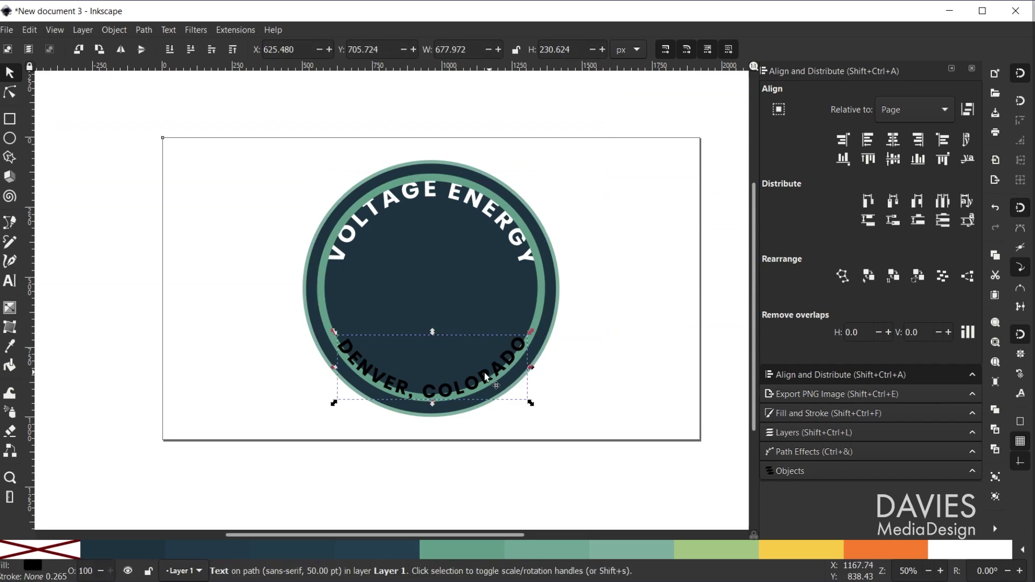
left_click(142, 29)
left_click(161, 47)
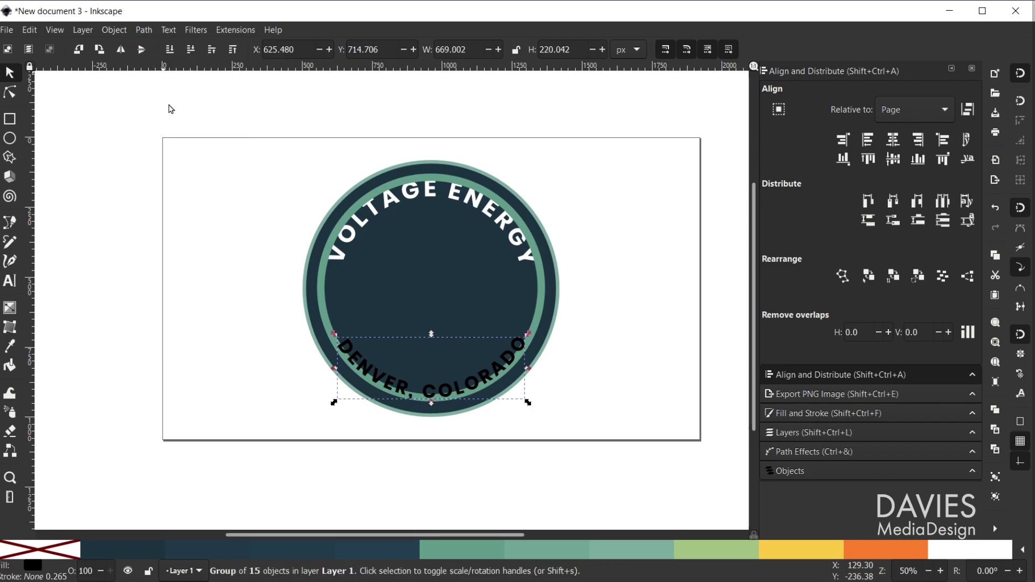
left_click(183, 318)
Delete the inner green ring and fill the DENVER, COLORADO lettering white
left_click(542, 302)
key("Delete")
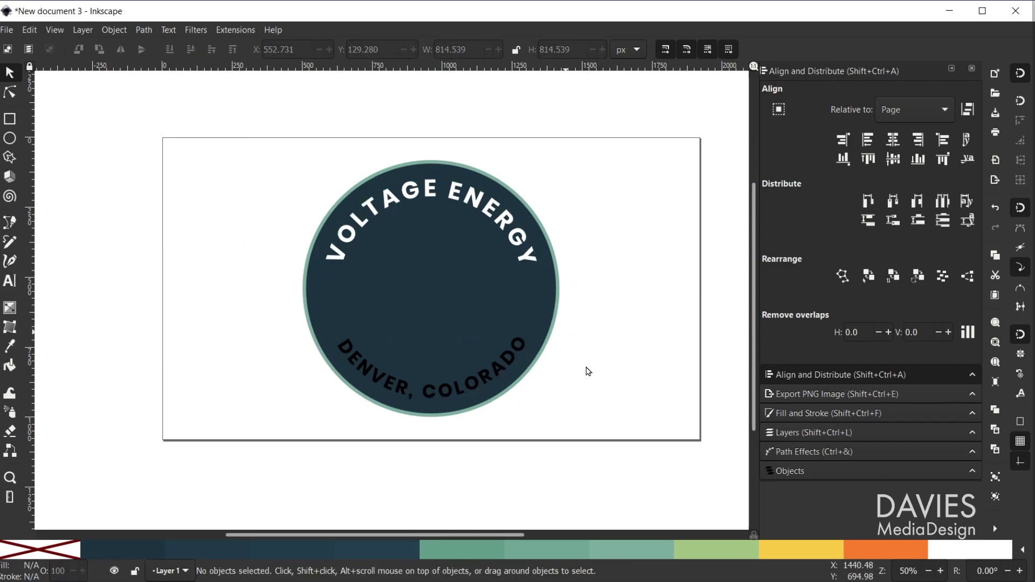
left_click(495, 376)
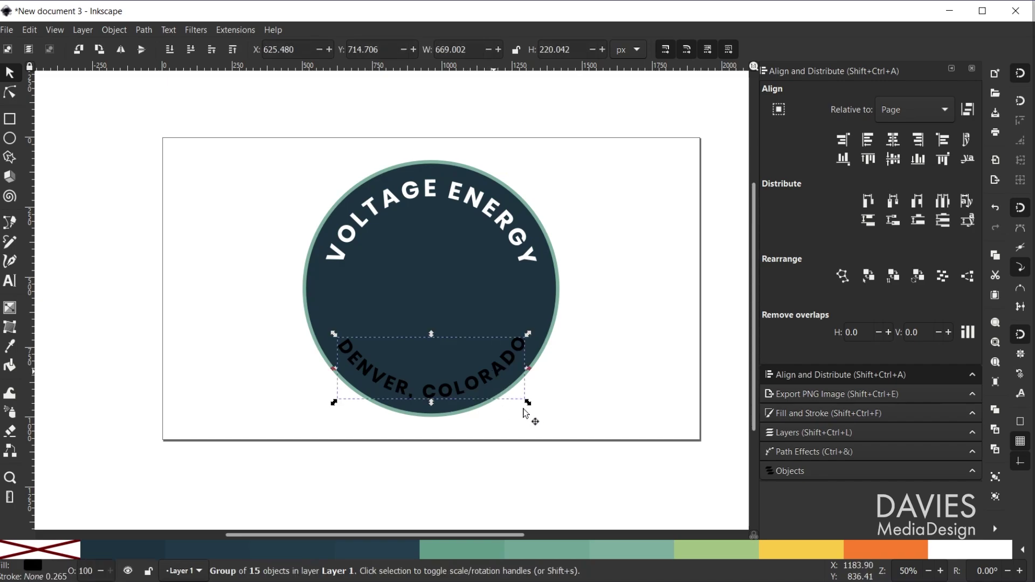
left_click(983, 553)
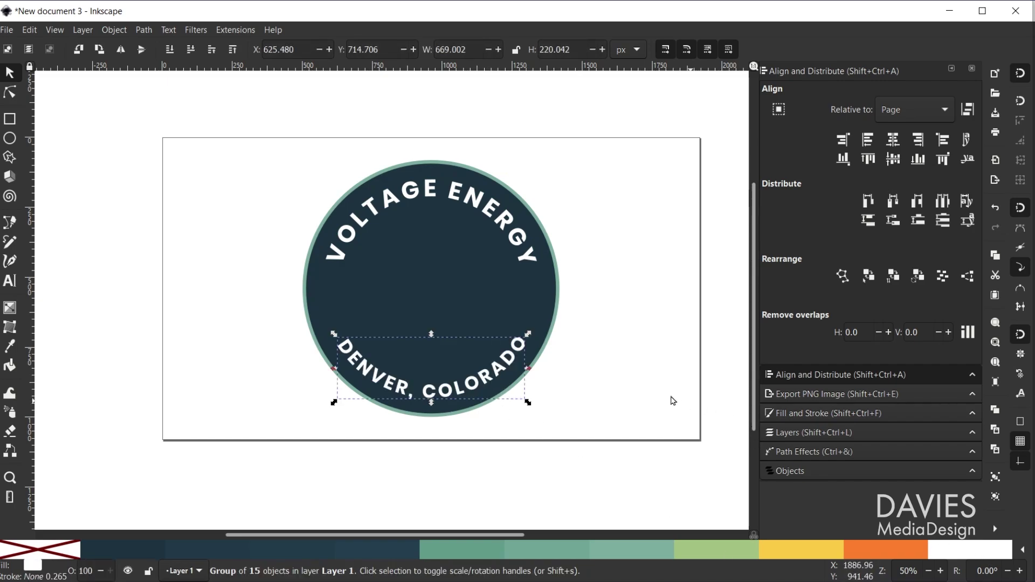
left_click(581, 407)
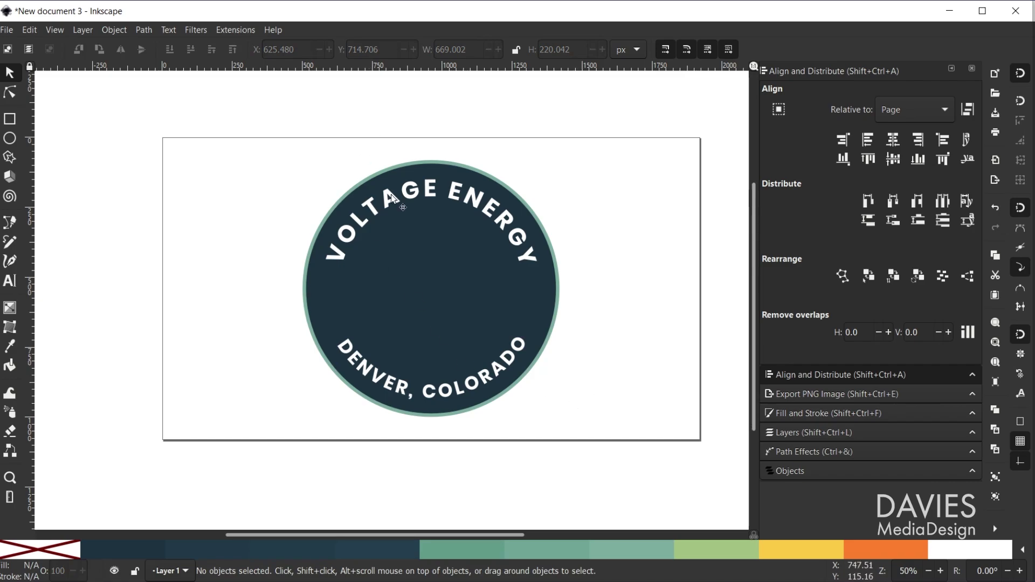
left_click(484, 383)
left_click(484, 194, "shift")
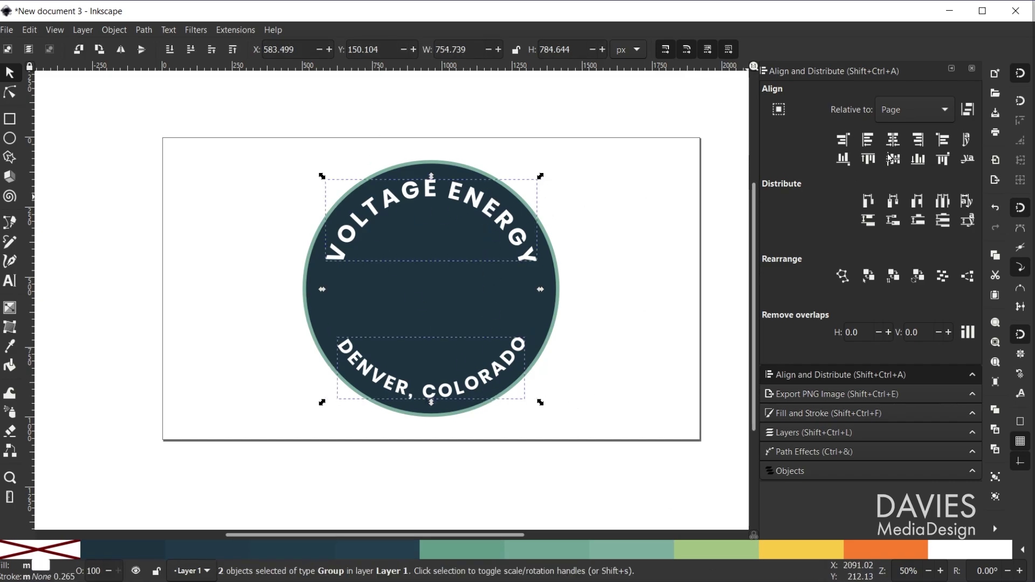
left_click(637, 237)
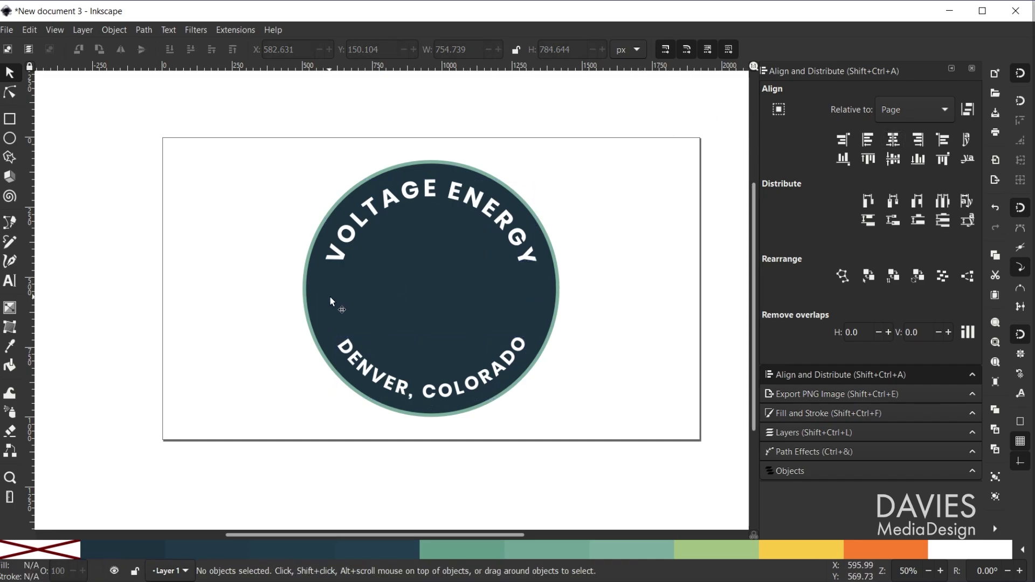
Draw a 42.426 px radius circle right of the badge, filled yellow #FCCA46 with no outline
left_click(13, 141)
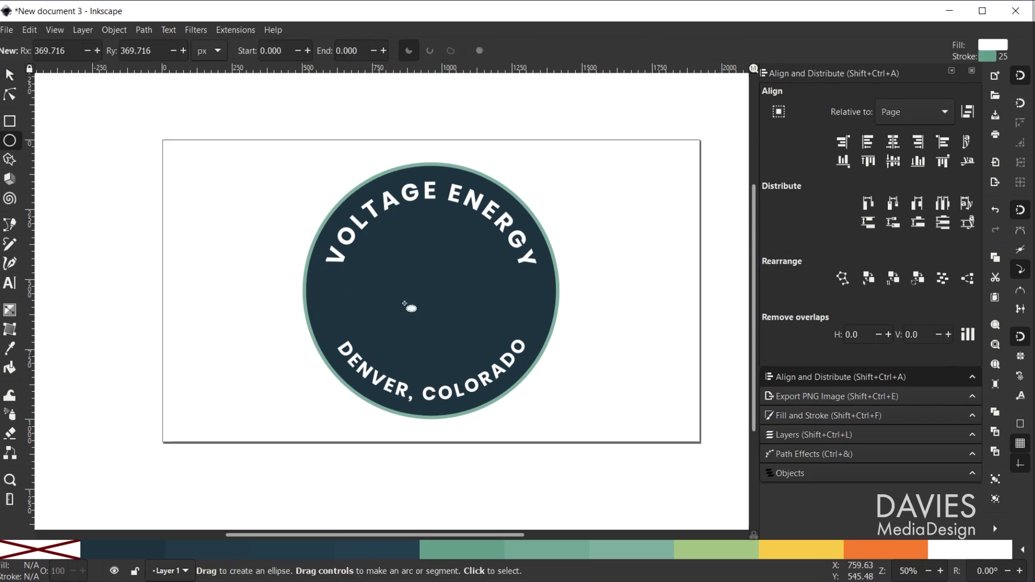
left_click_drag(609, 234, 624, 251)
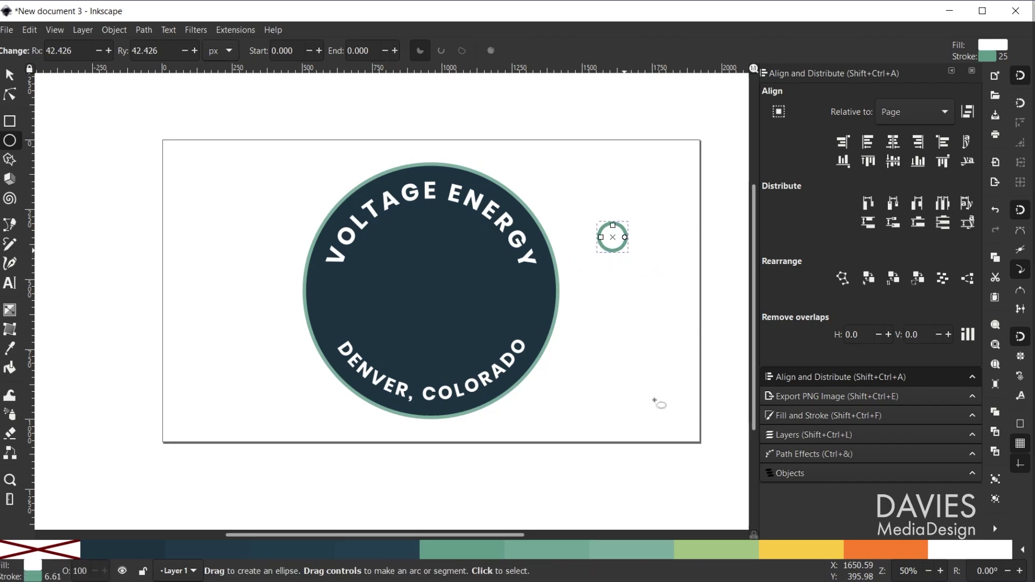
left_click(795, 551)
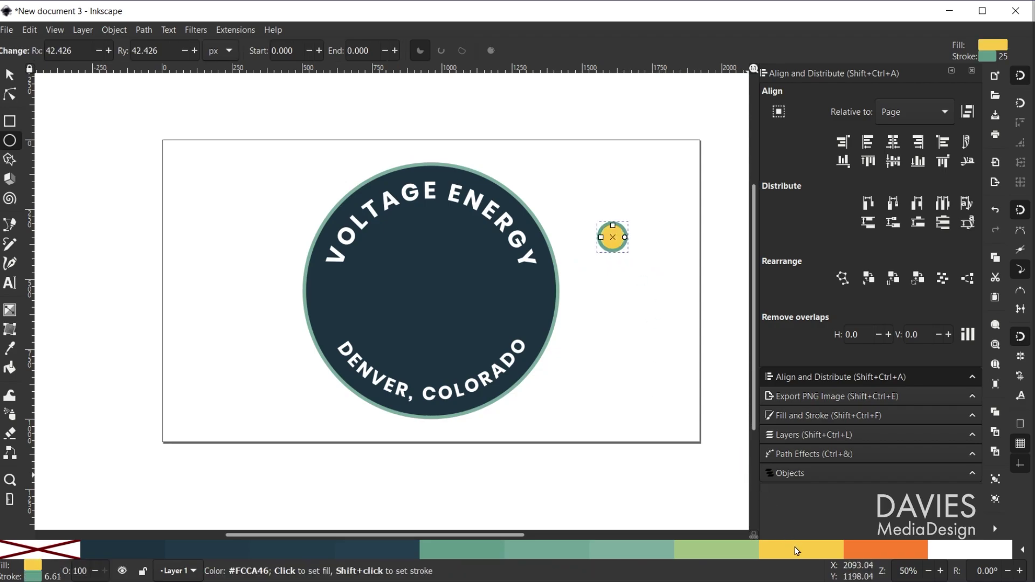
left_click(68, 552, "shift")
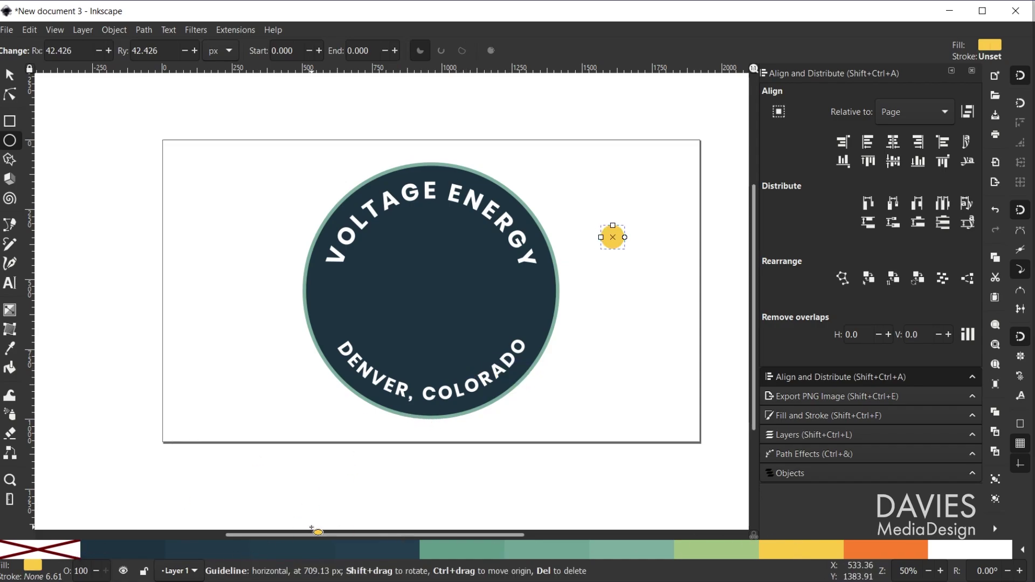
left_click(36, 567)
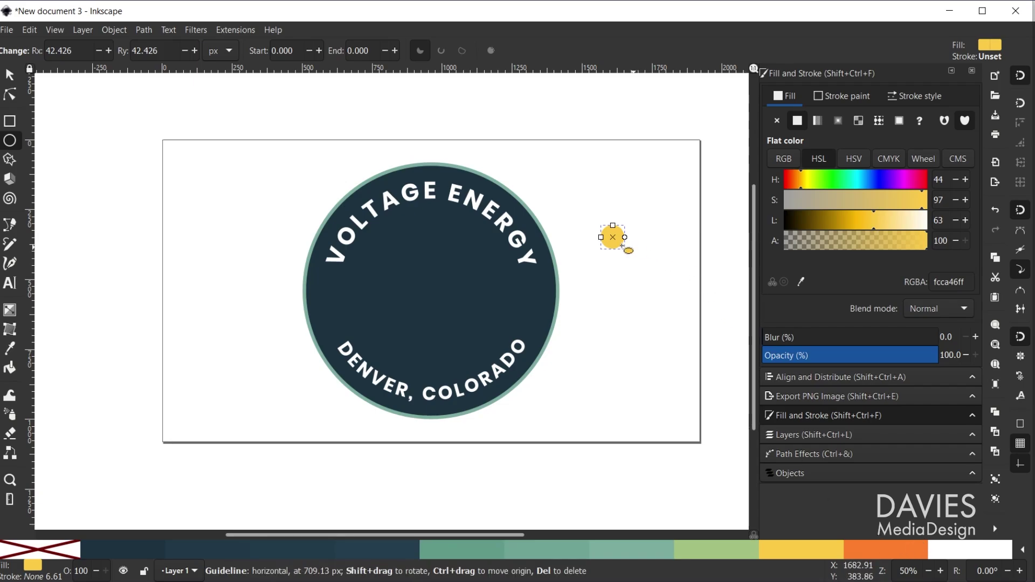
scroll(624, 242, "up", 5)
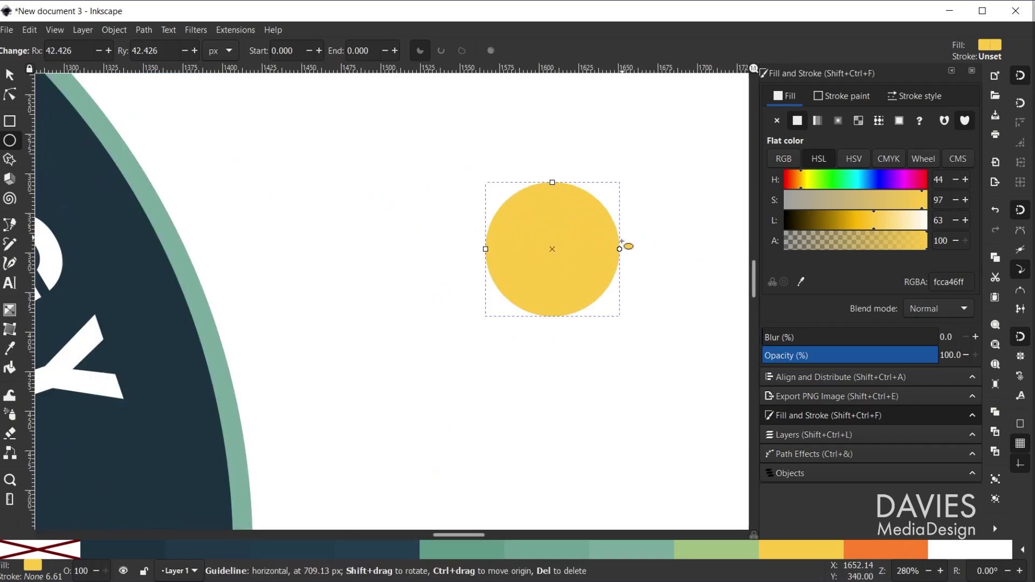
Draw a short vertical line with the Pen tool just above the yellow circle
left_click(7, 225)
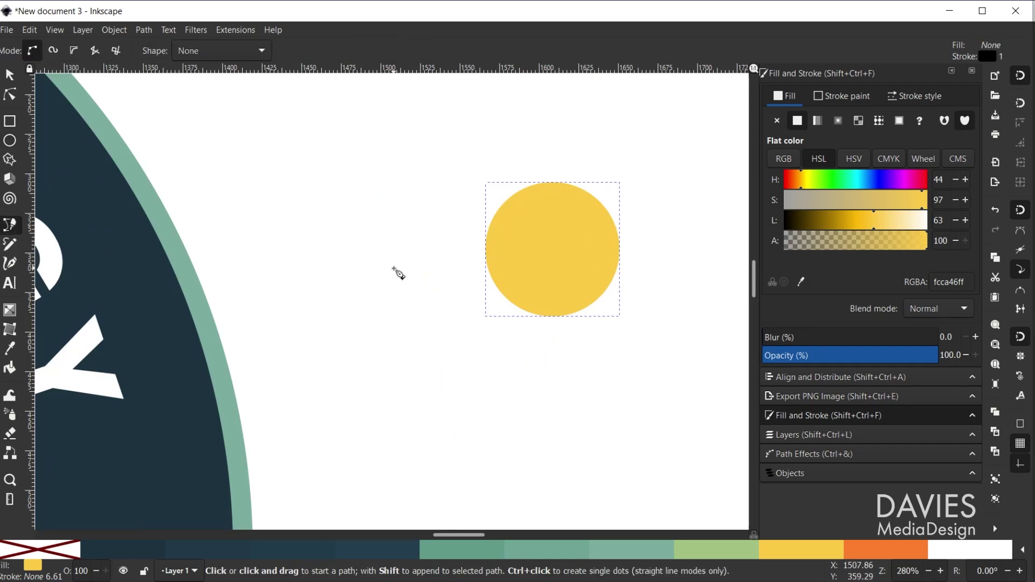
left_click(552, 164)
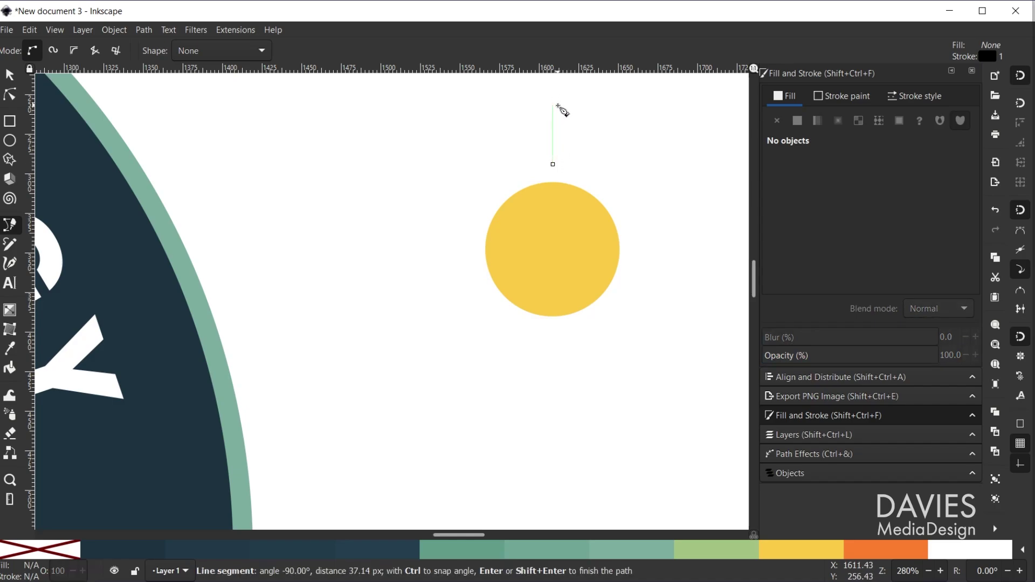
left_click(557, 106)
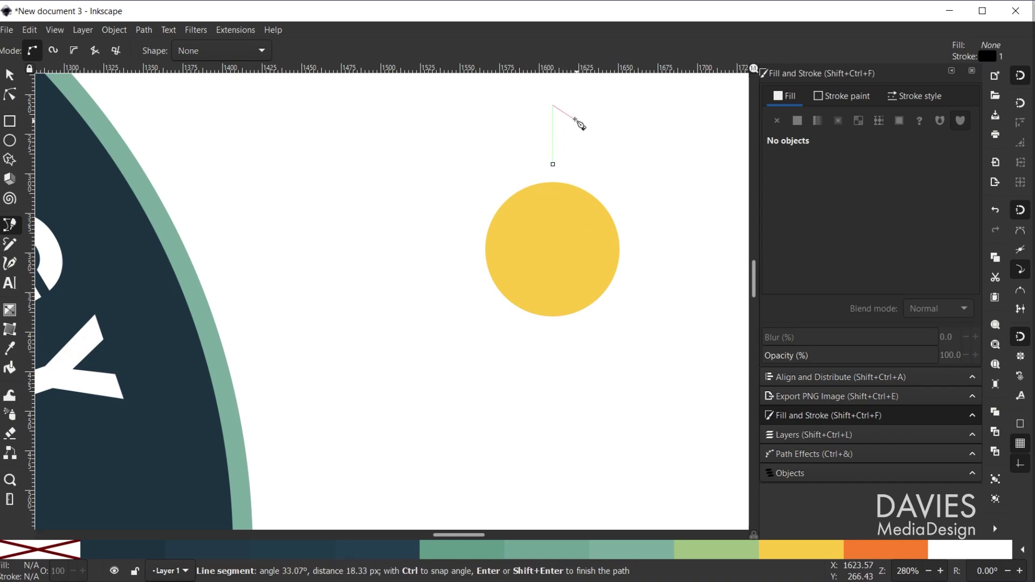
left_click(9, 73)
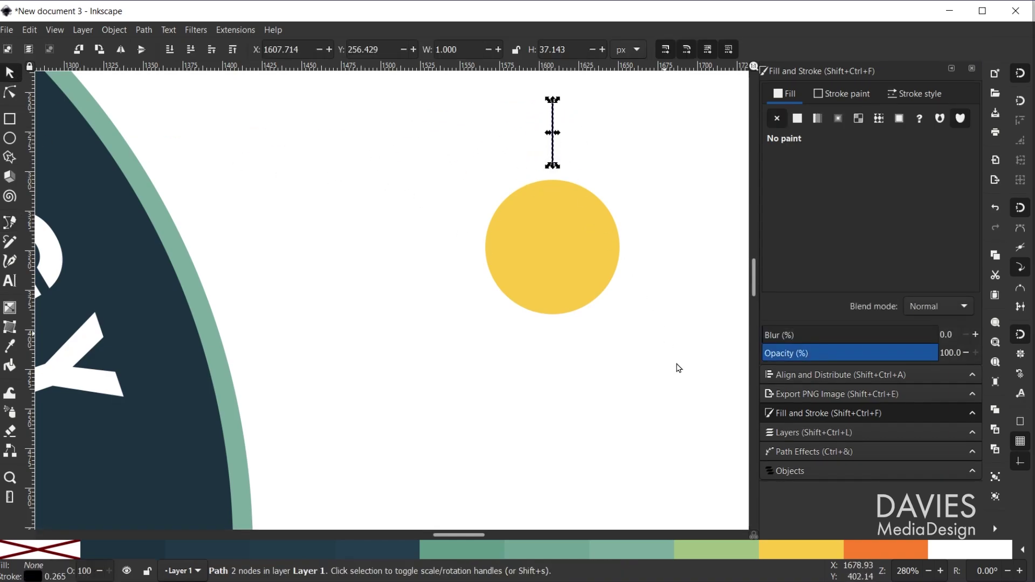
Give the line a yellow #FCCA46 stroke 10 px wide
left_click(801, 550, "shift")
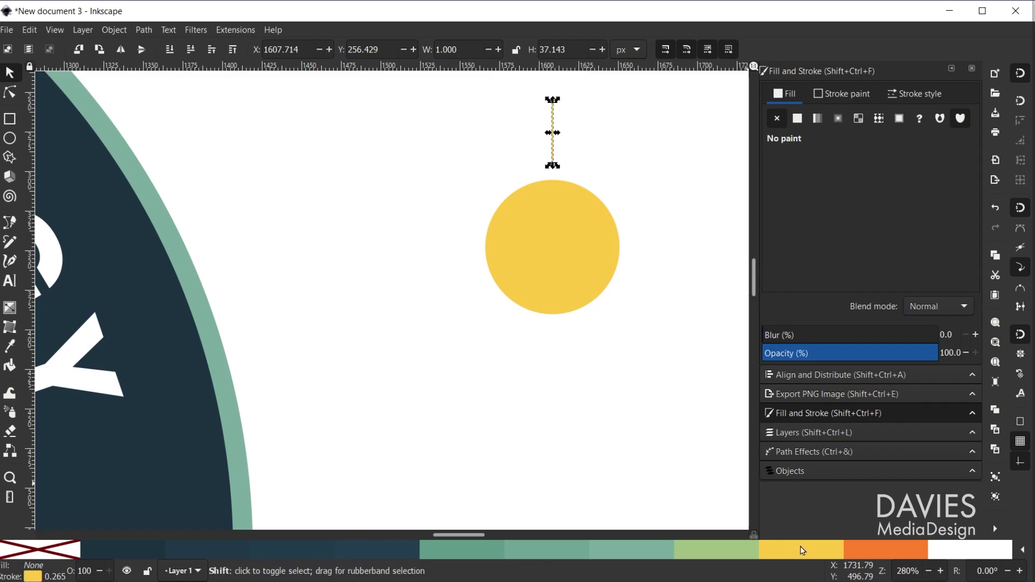
left_click(34, 576)
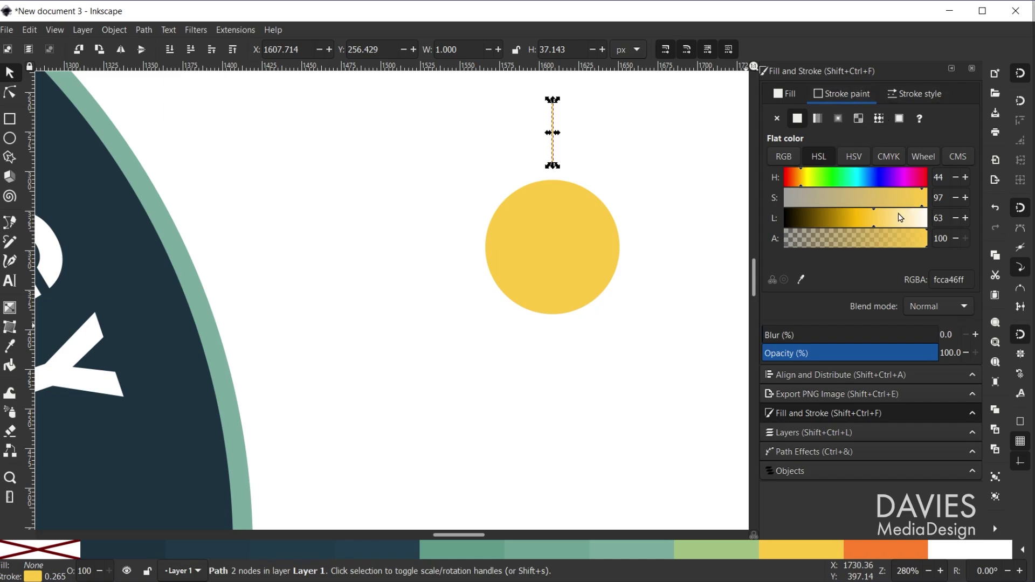
left_click(930, 92)
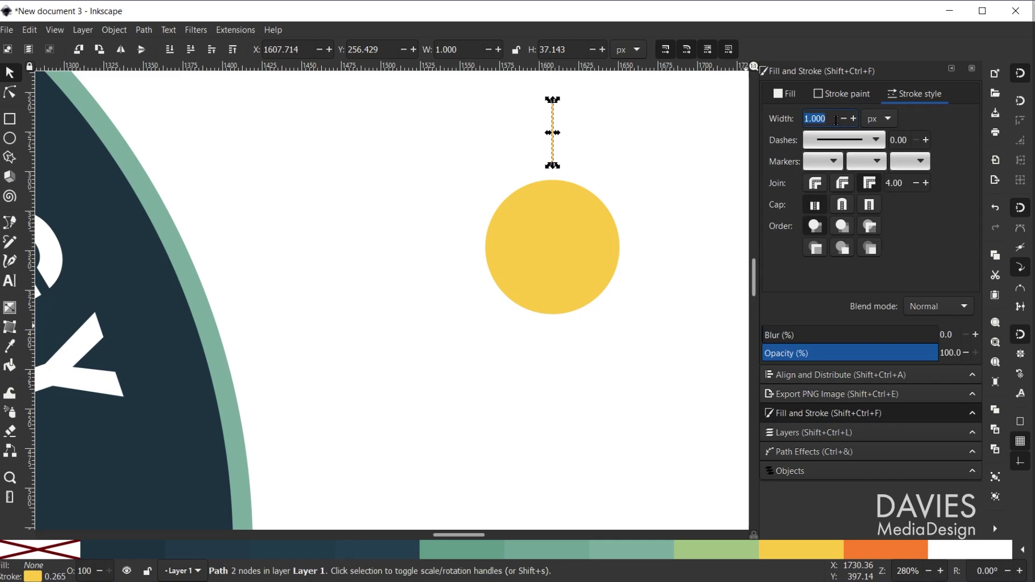
type("10")
key("Return")
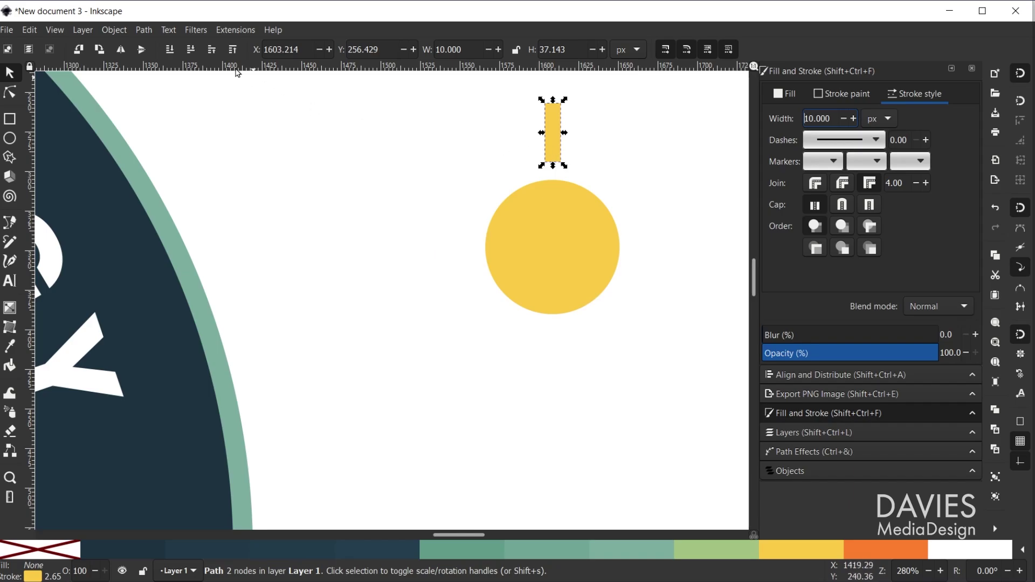
left_click(143, 30)
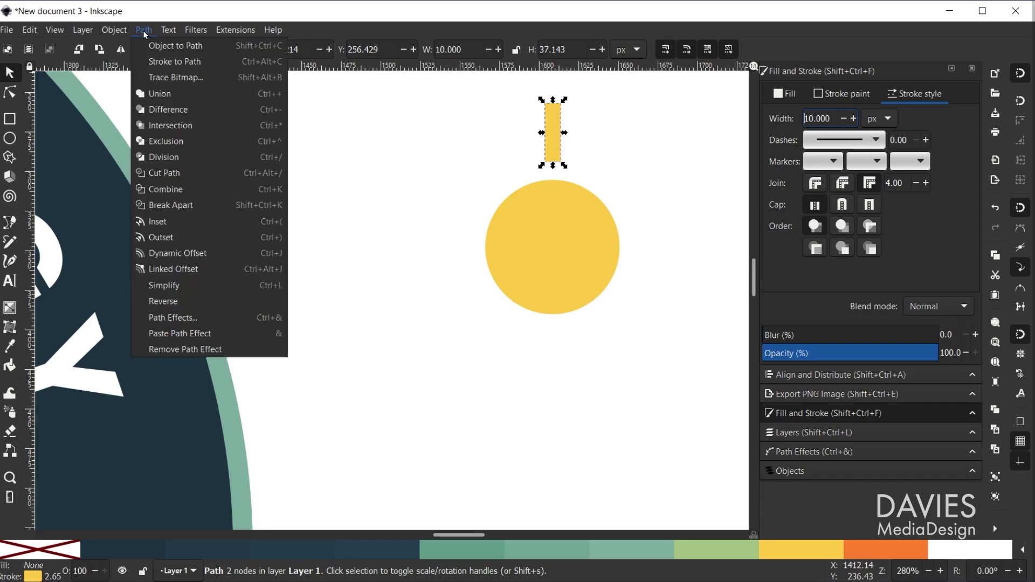
Convert the ray's stroke to a path and apply a Rotate copies effect (6 copies at 60°)
left_click(162, 62)
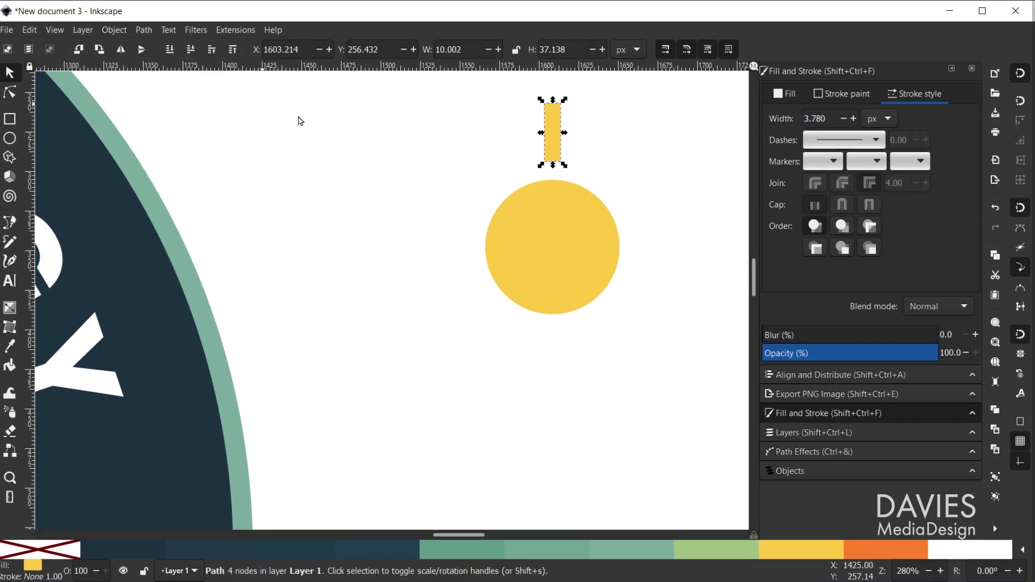
left_click(145, 31)
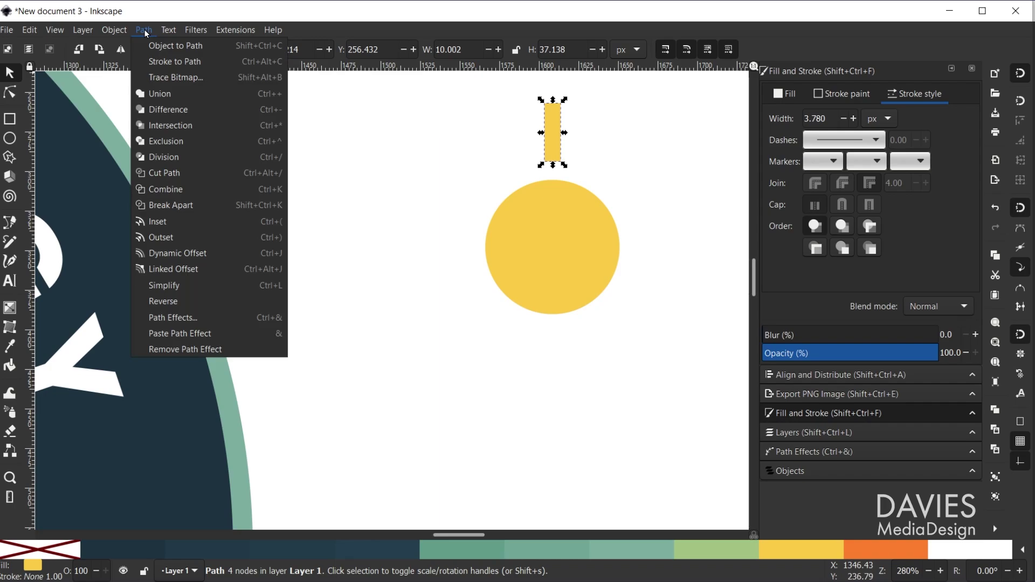
left_click(183, 317)
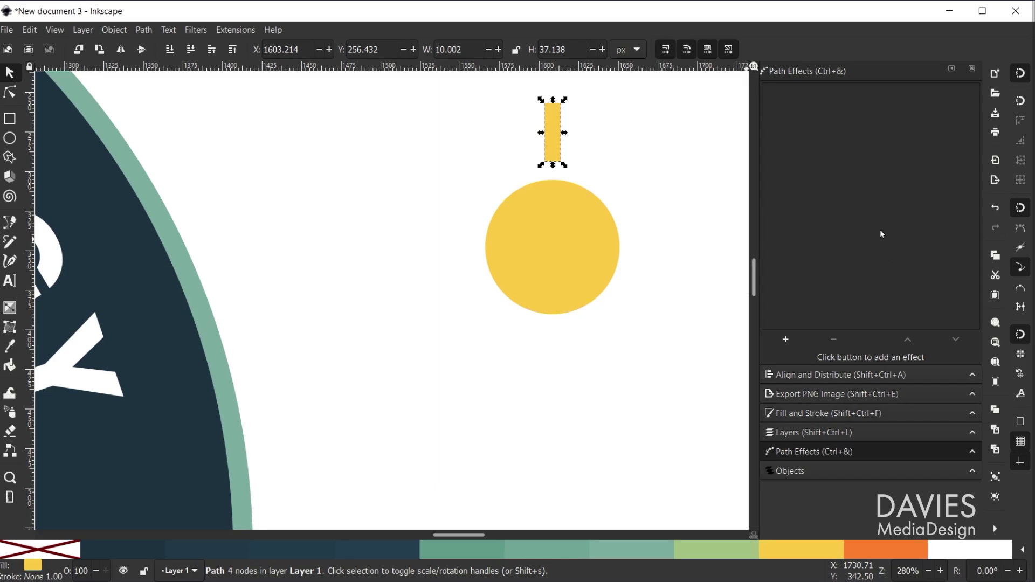
left_click(784, 339)
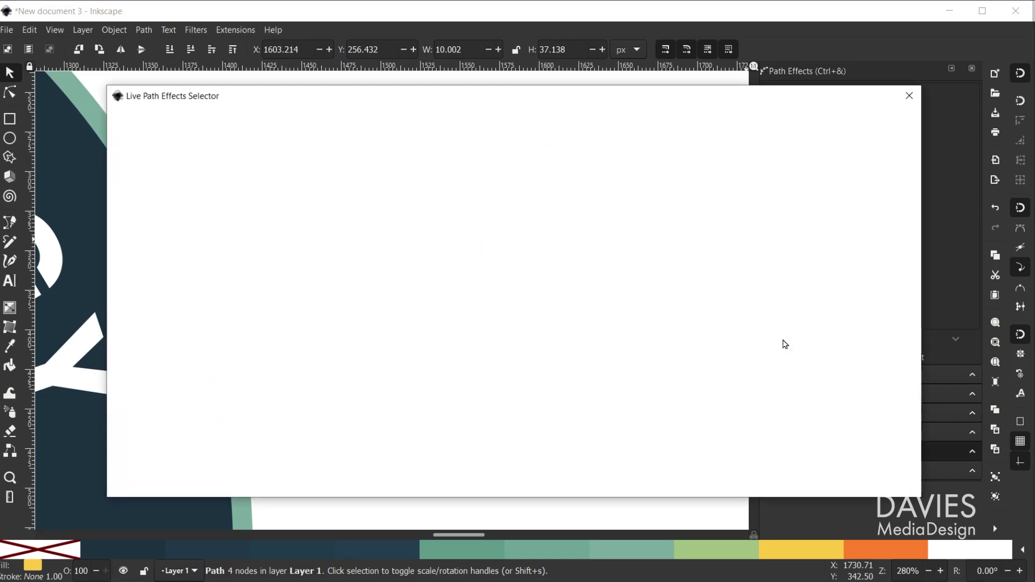
scroll(289, 384, "down", 1)
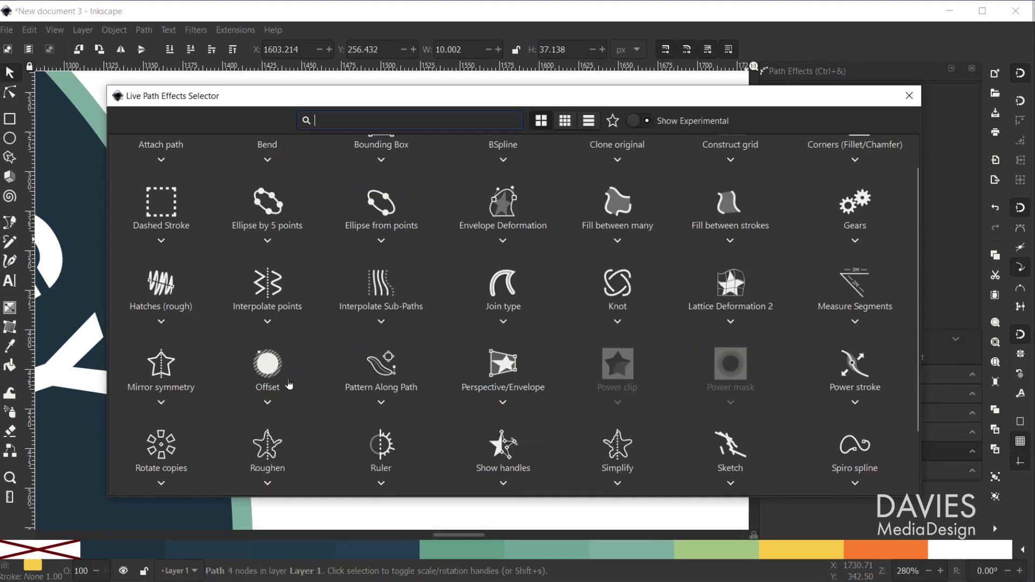
left_click(162, 445)
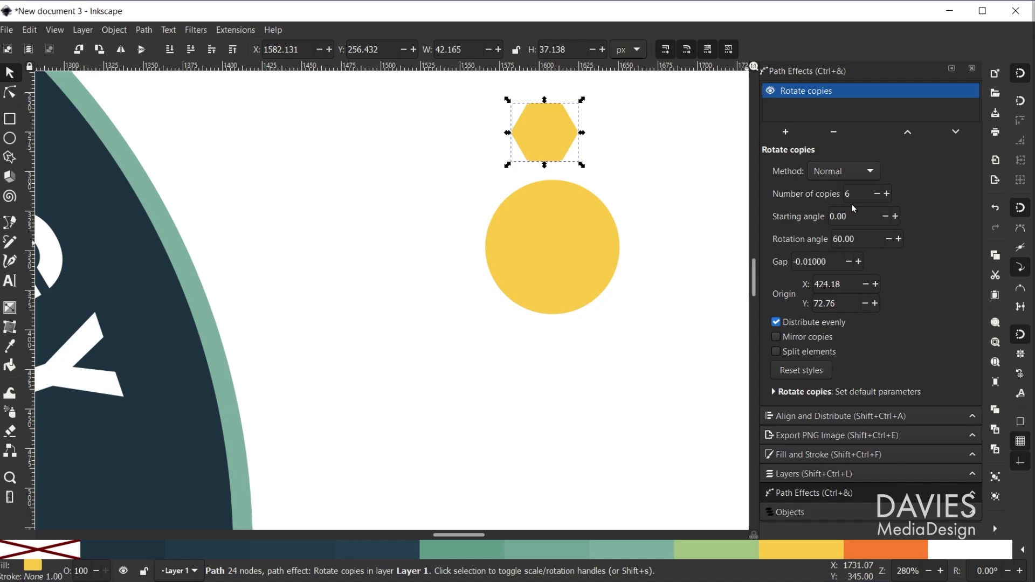
Move the Rotate copies origin to the yellow circle's centre so the rays surround it
left_click(9, 94)
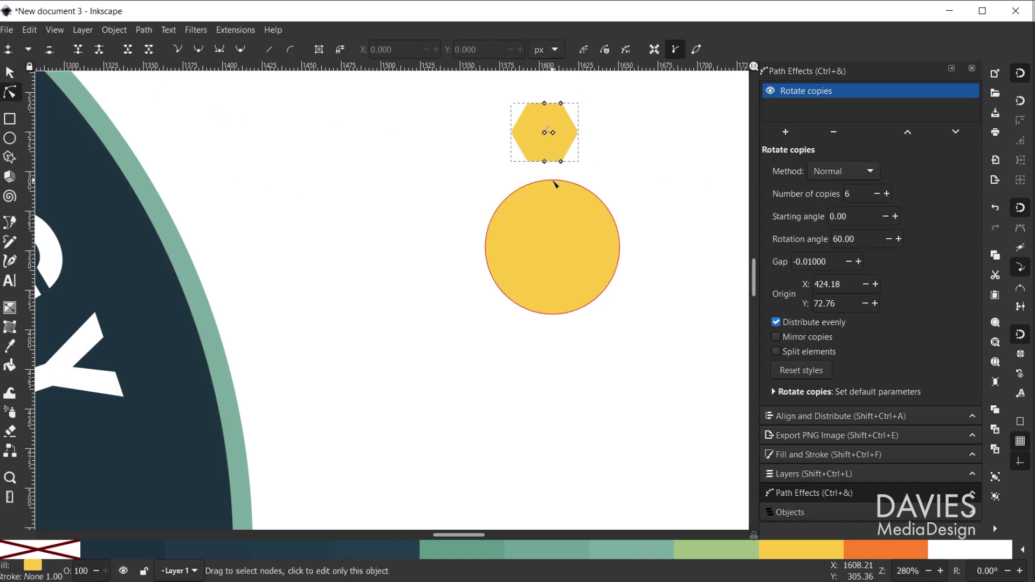
scroll(602, 207, "up", 1)
scroll(592, 208, "up", 2)
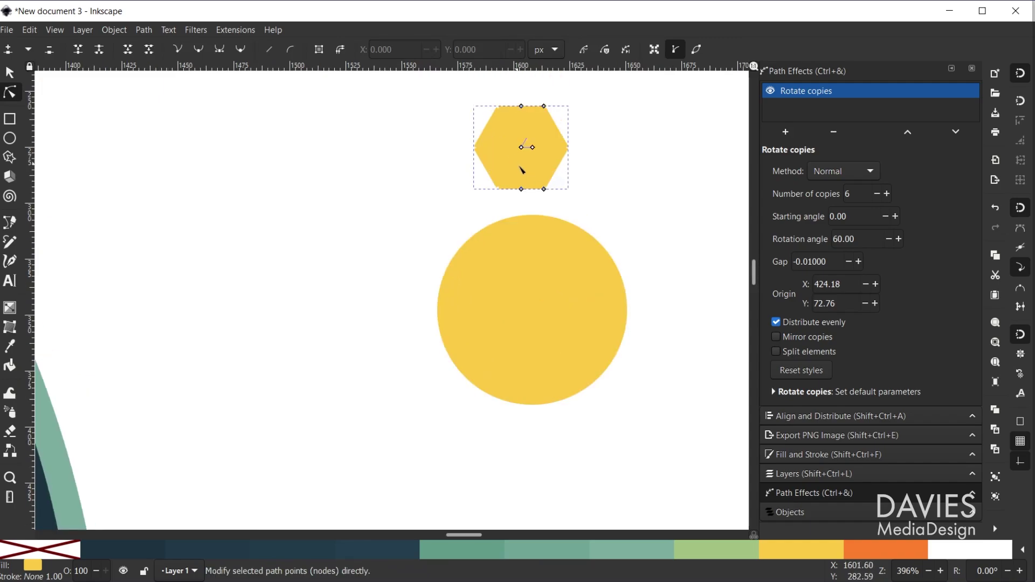
left_click_drag(523, 156, 538, 315)
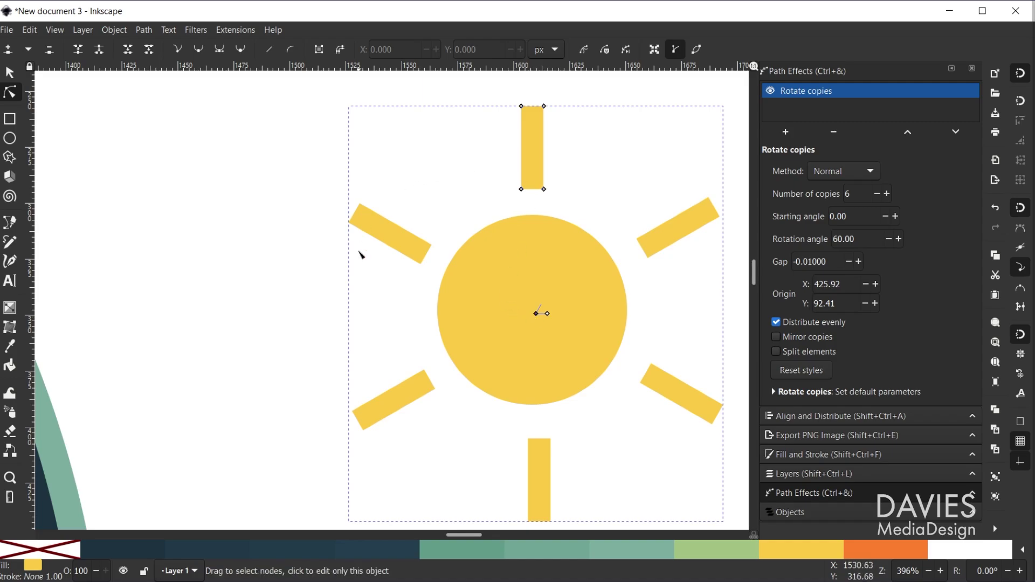
Centre the rays on the circle on both axes, relative to Last selected, and group them
left_click(11, 75)
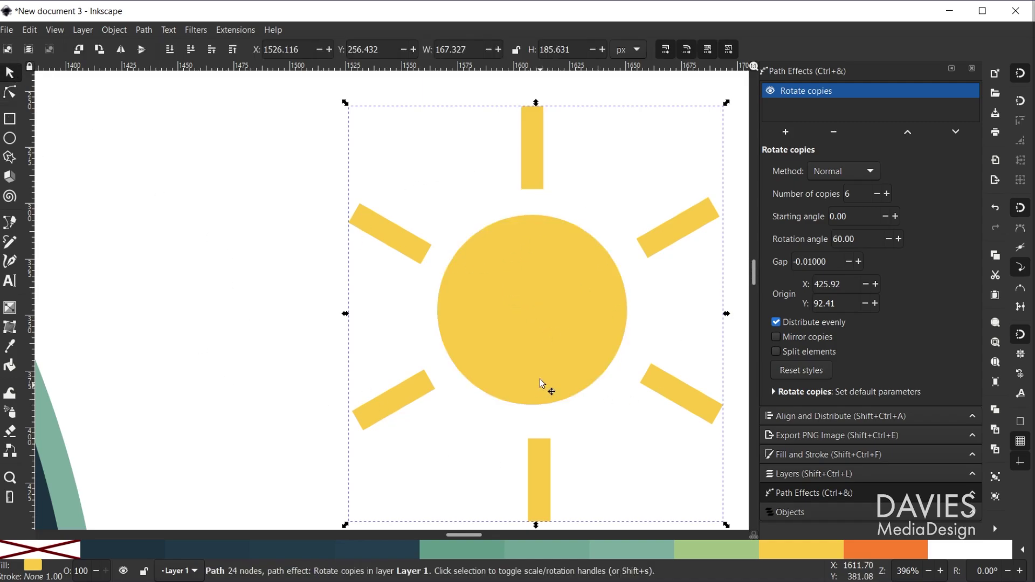
left_click(556, 302, "shift")
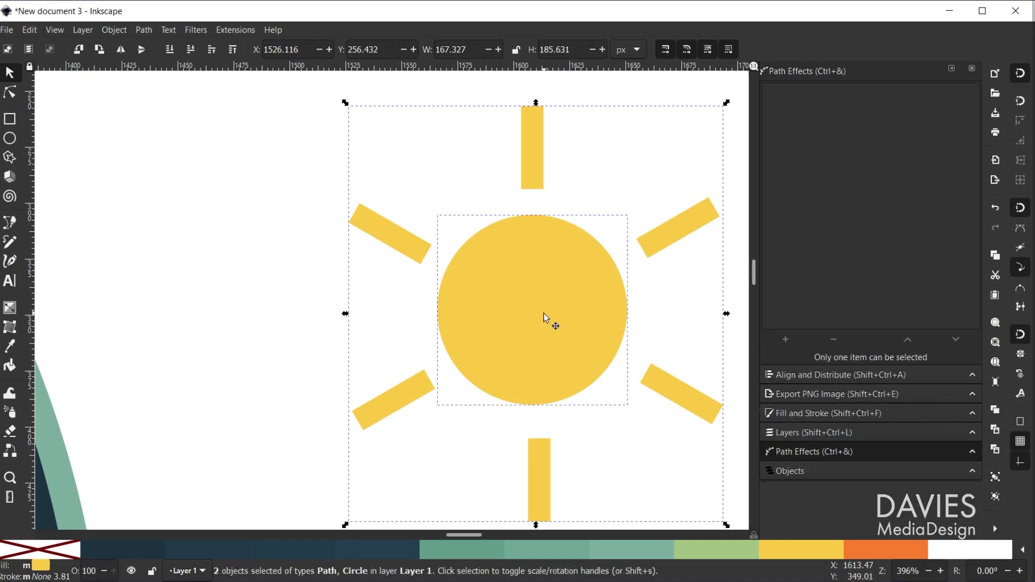
left_click(799, 377)
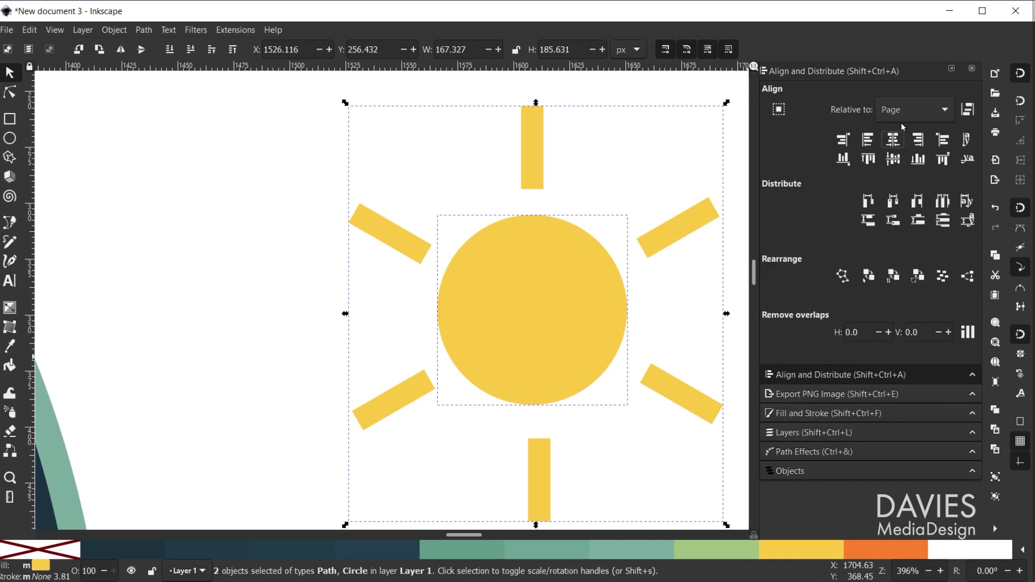
left_click(911, 109)
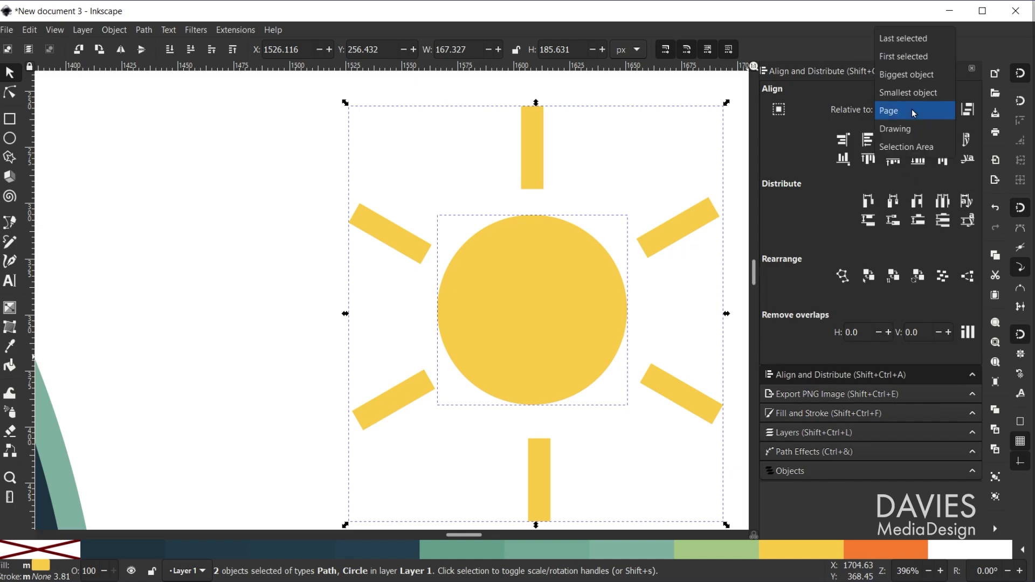
left_click(938, 42)
left_click(893, 141)
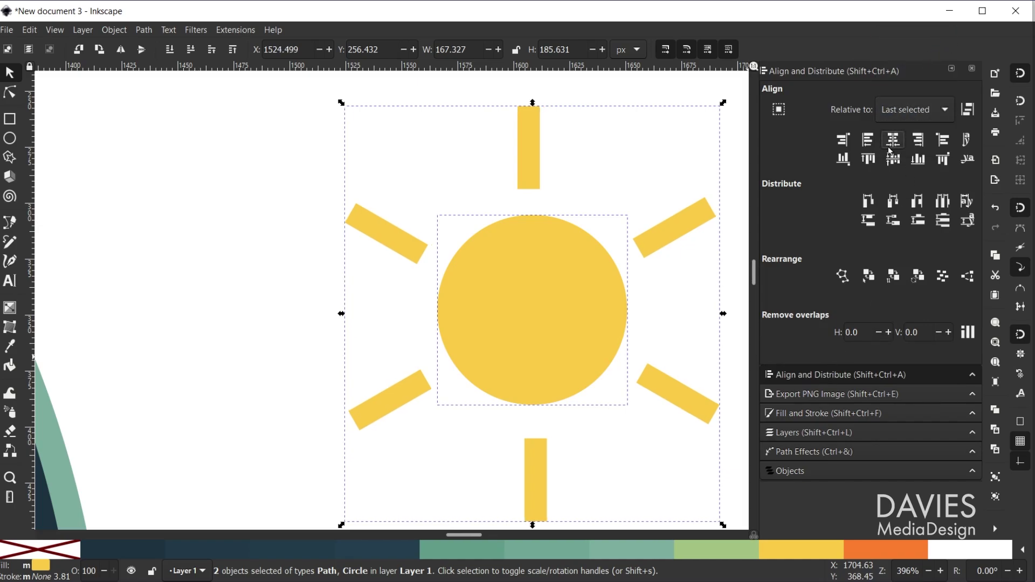
left_click(893, 160)
scroll(318, 334, "down", 5)
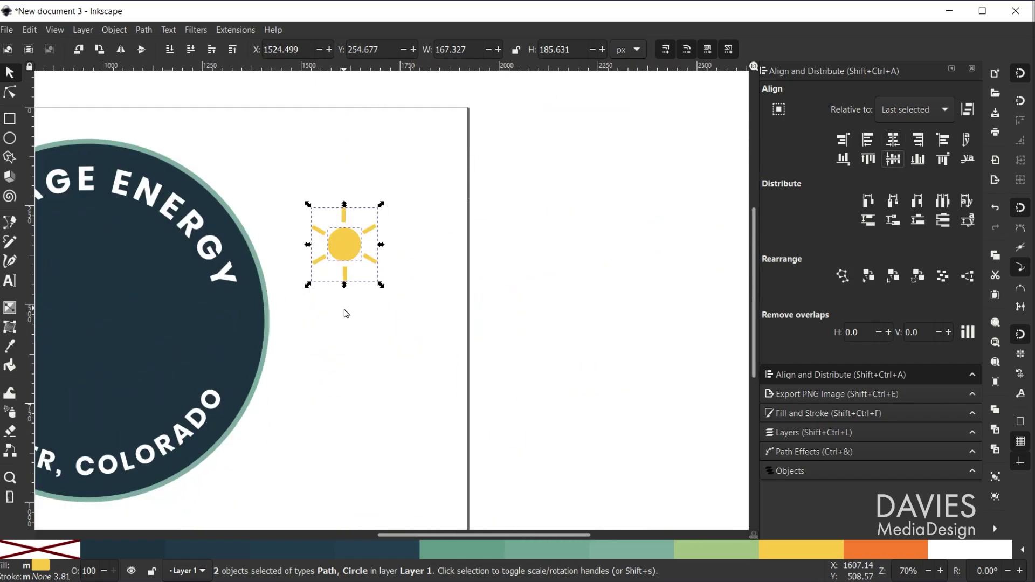
key("ctrl+g")
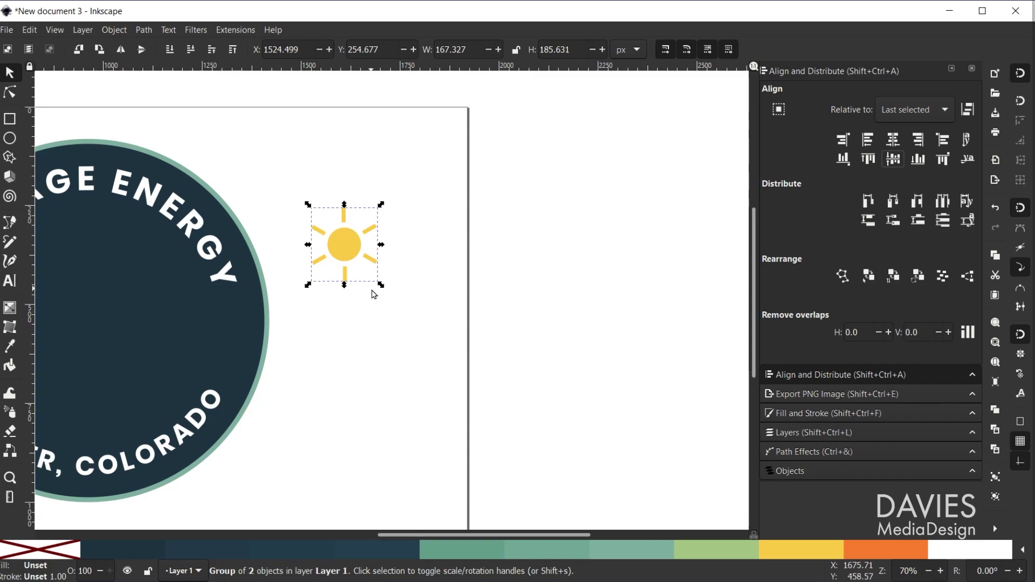
Shrink the sun group and move it onto the right side of the navy badge
left_click_drag(380, 283, 358, 277)
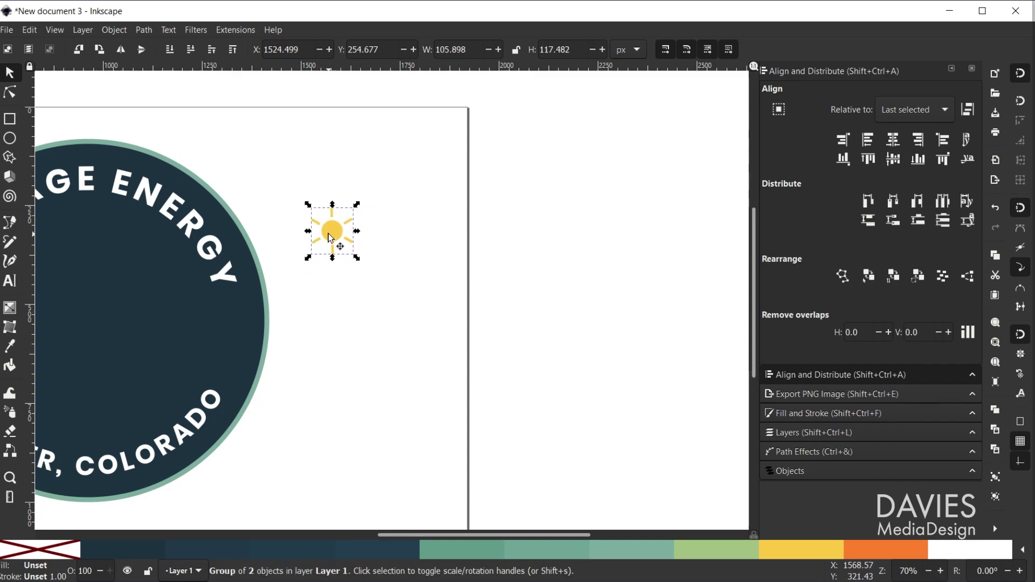
left_click_drag(323, 241, 224, 334)
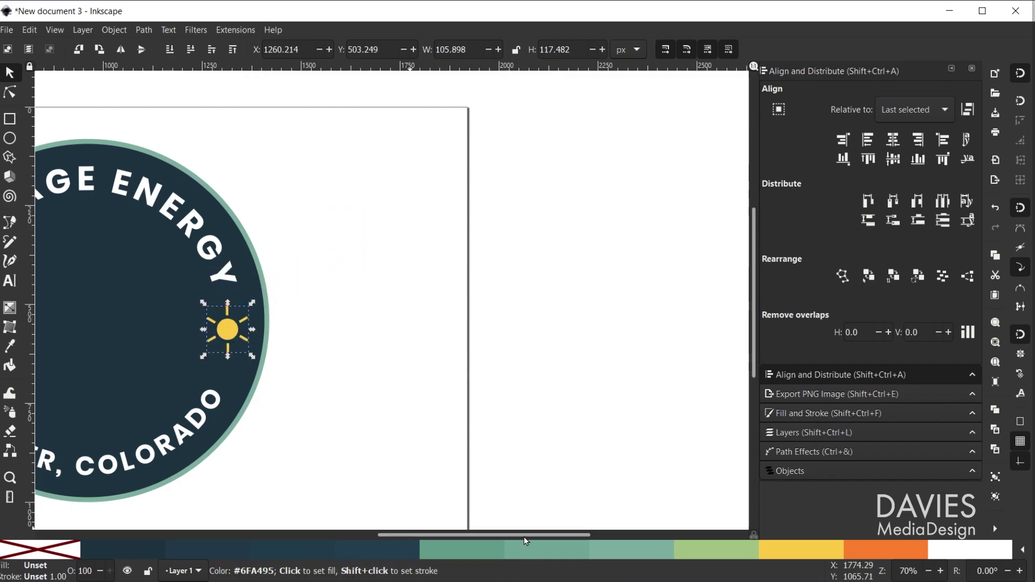
left_click_drag(507, 534, 428, 535)
scroll(372, 377, "up", 1)
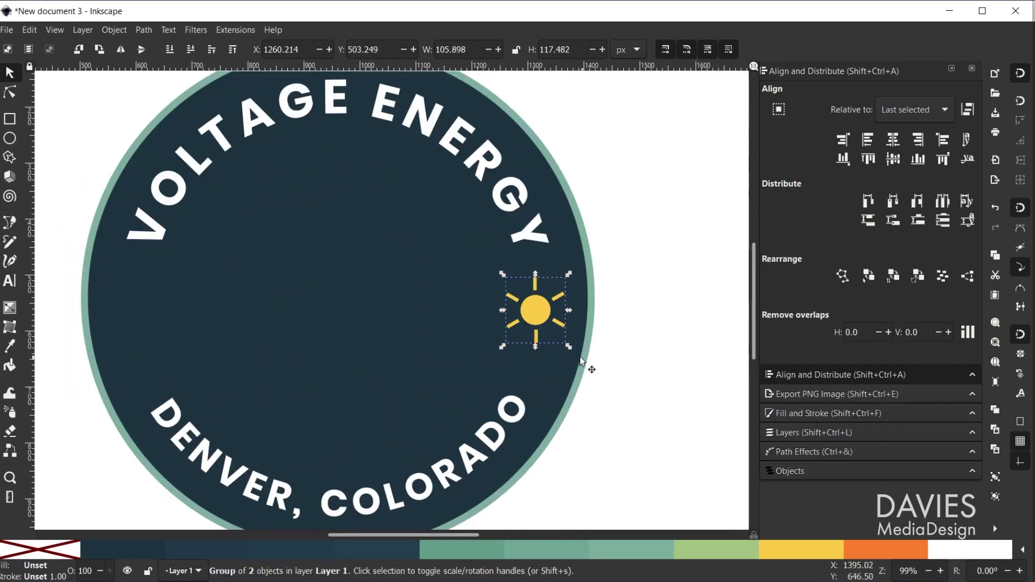
left_click_drag(568, 351, 542, 313)
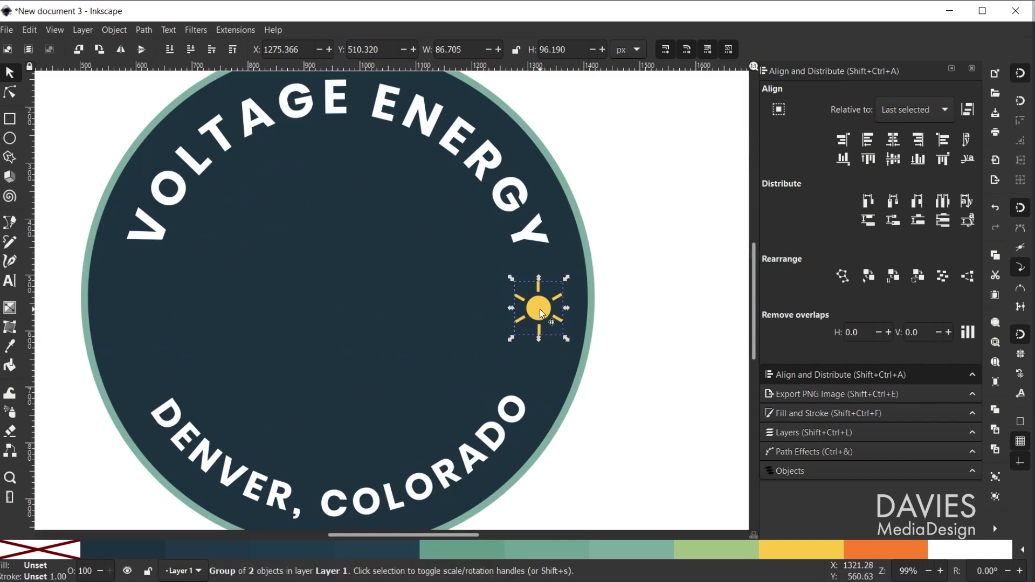
Centre the sun vertically on the page, then nudge it down to X 1275.366, Y 511.905
left_click(900, 116)
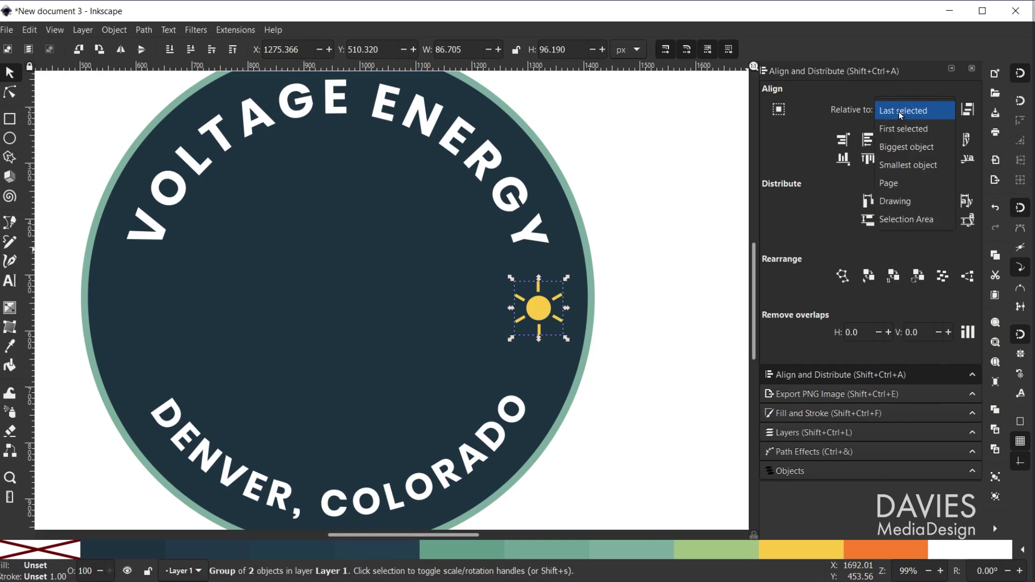
left_click(902, 182)
left_click(893, 159)
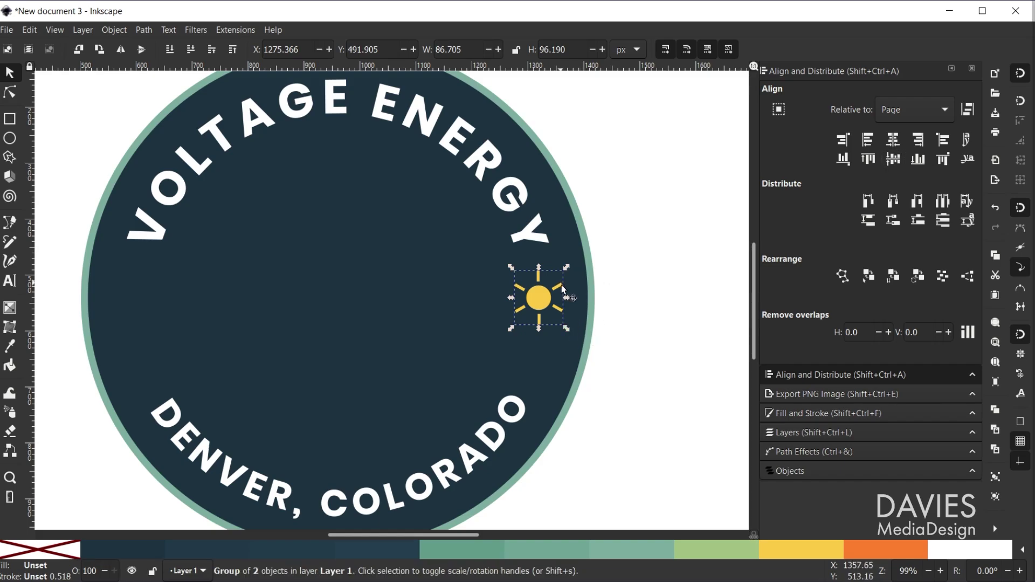
left_click(549, 306)
key("Down")
key("Down")
key("Down")
key("Down")
key("Down")
key("Down")
key("Down")
key("Down")
key("Down")
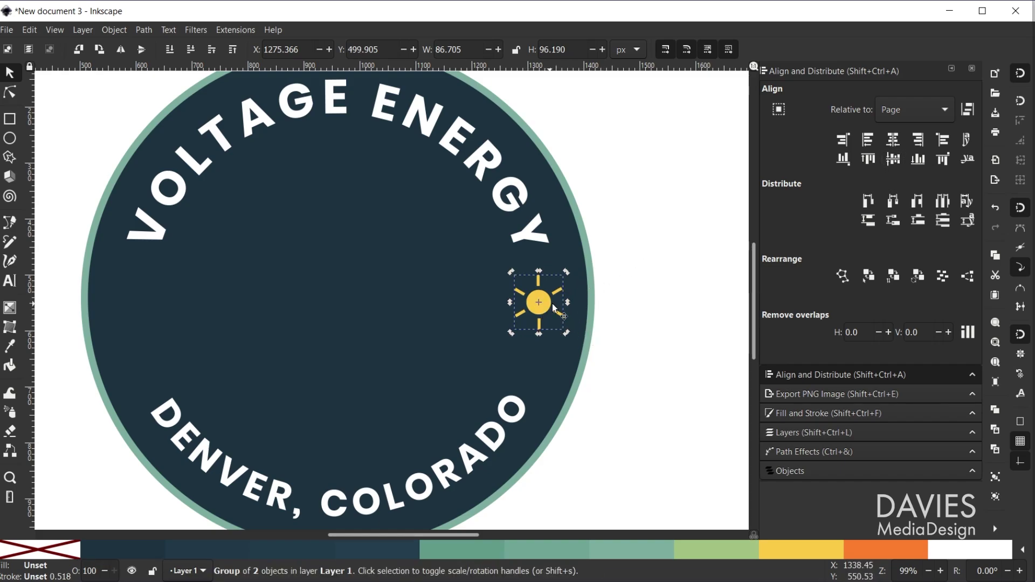
key("Down")
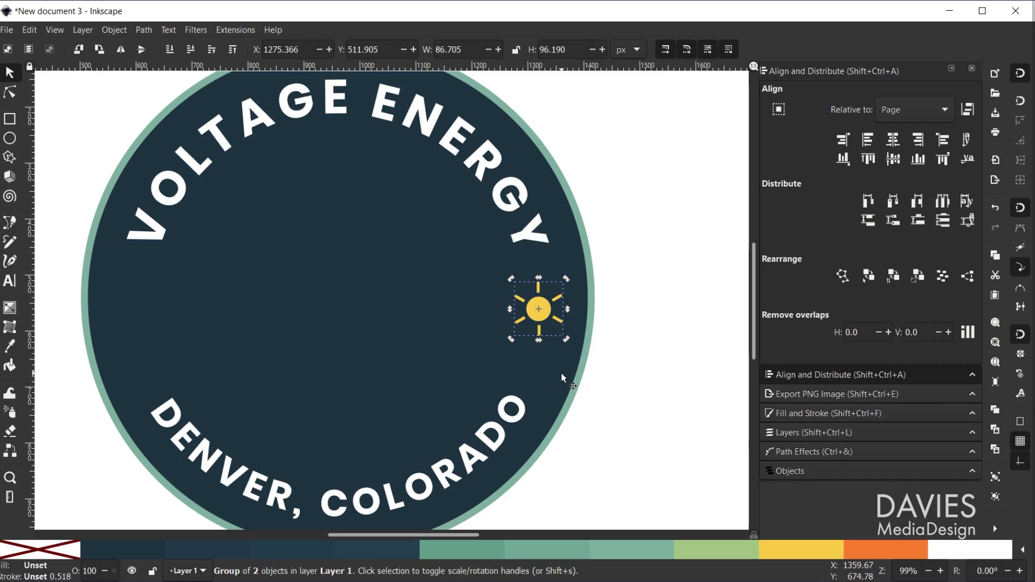
left_click(641, 404)
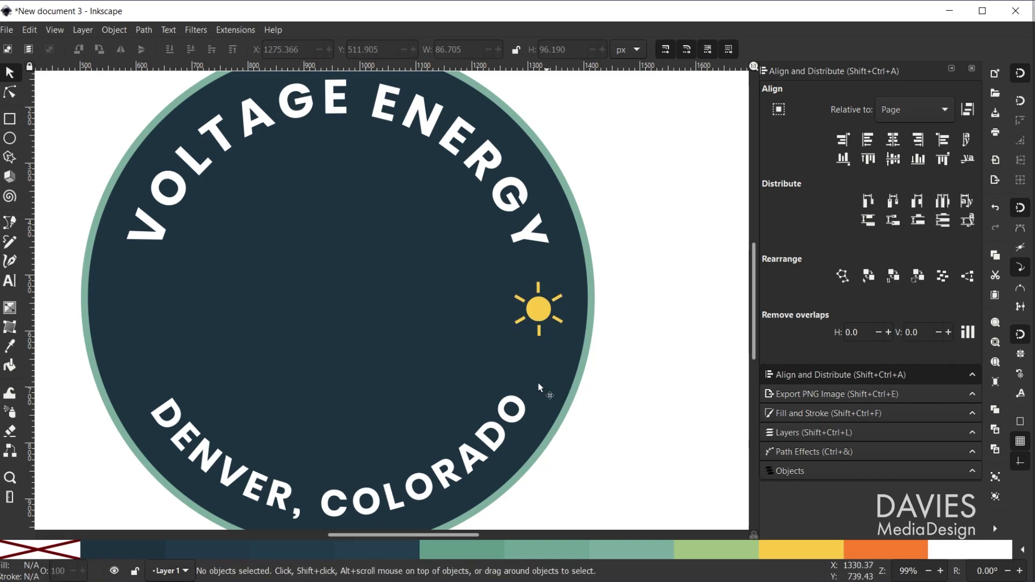
left_click(538, 322)
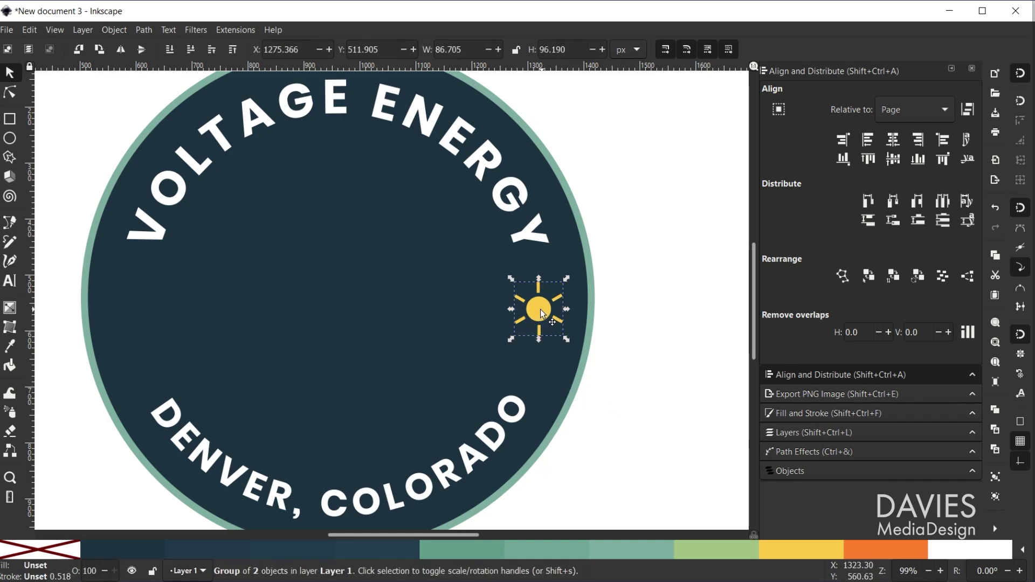
Copy the sun to the badge's left edge, group both suns, and centre them horizontally
left_click_drag(542, 312, 130, 344)
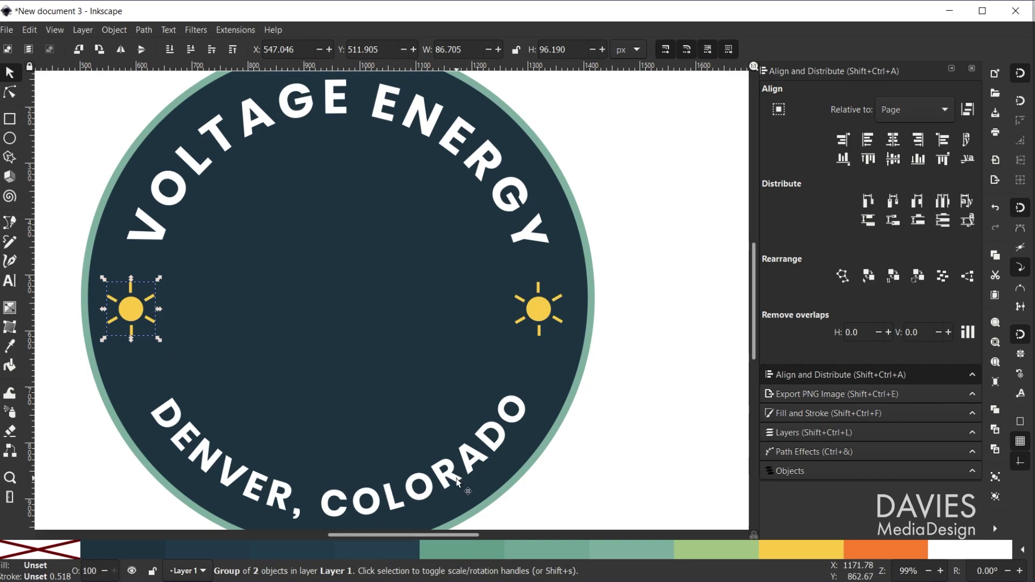
left_click(536, 323, "shift")
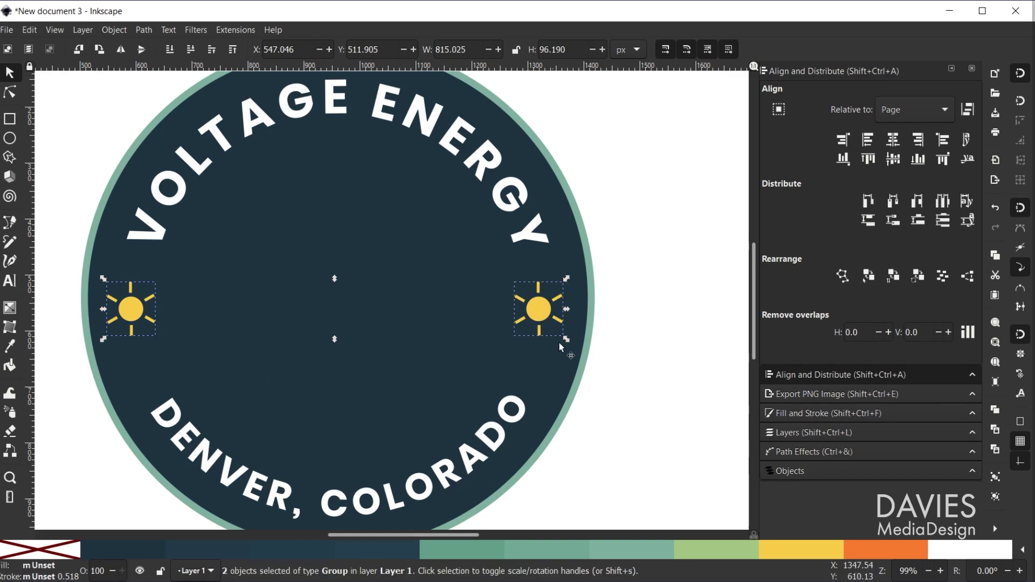
key("ctrl+g")
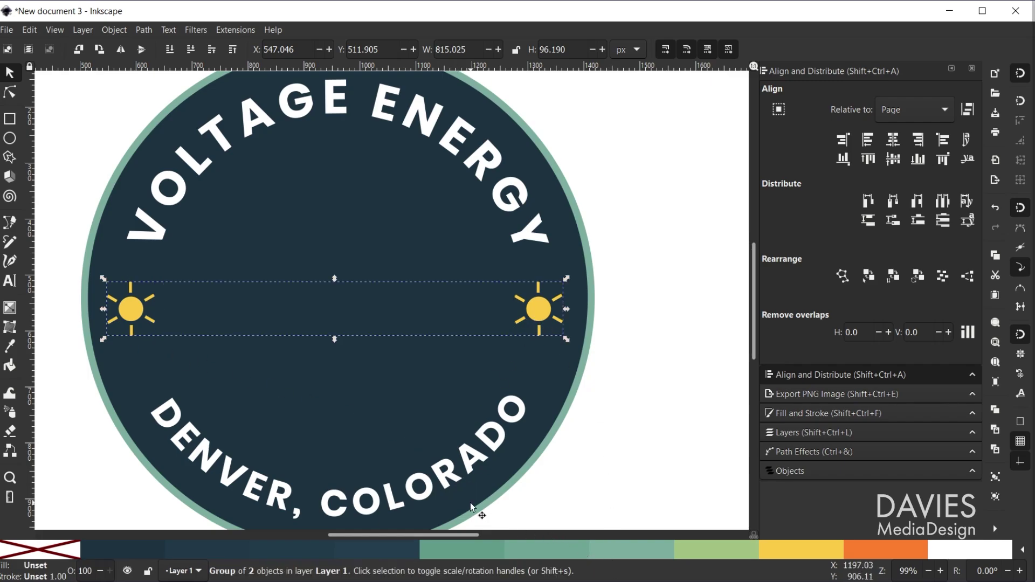
left_click(893, 140)
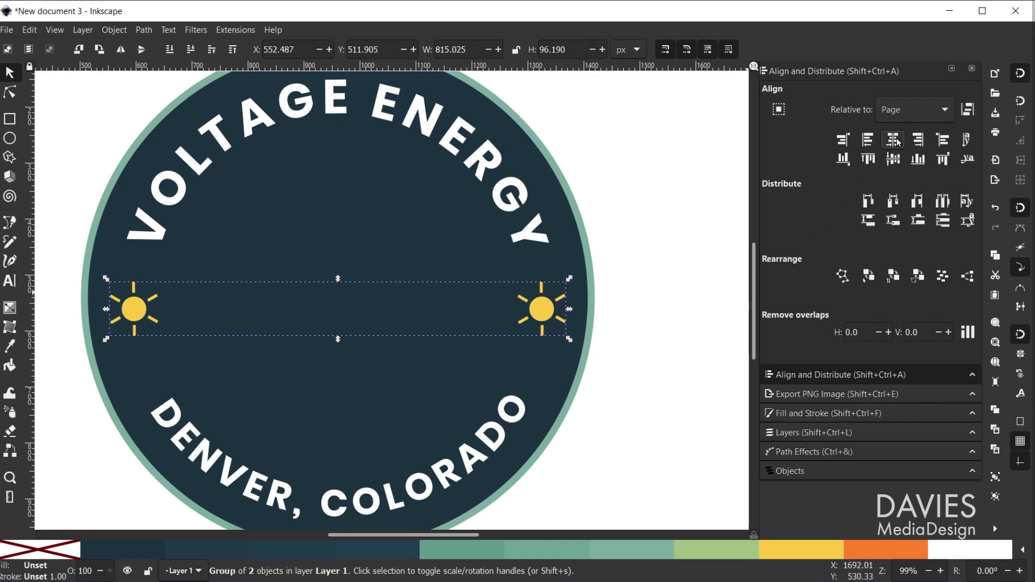
scroll(520, 434, "down", 1)
scroll(520, 433, "down", 2)
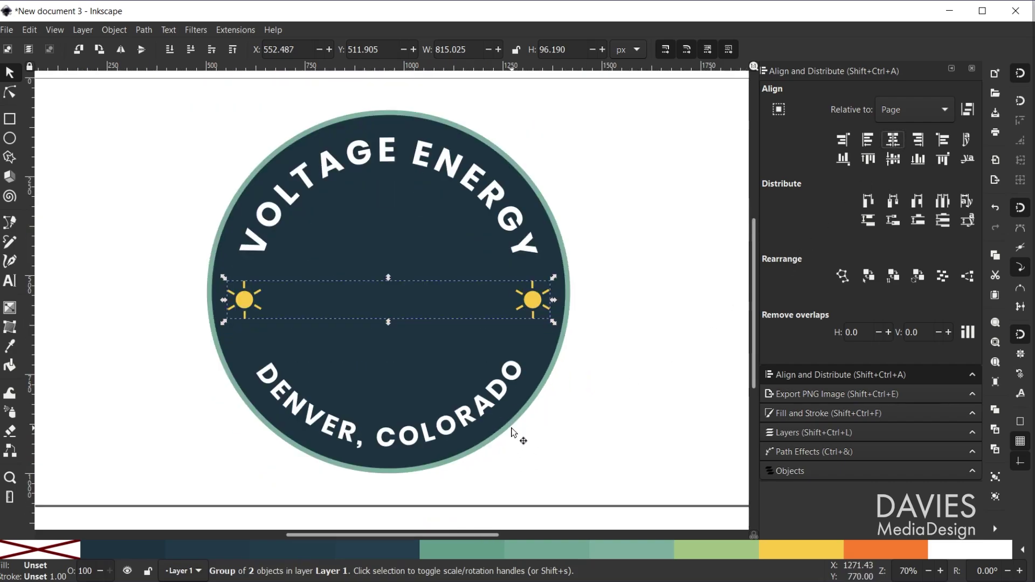
left_click(615, 383)
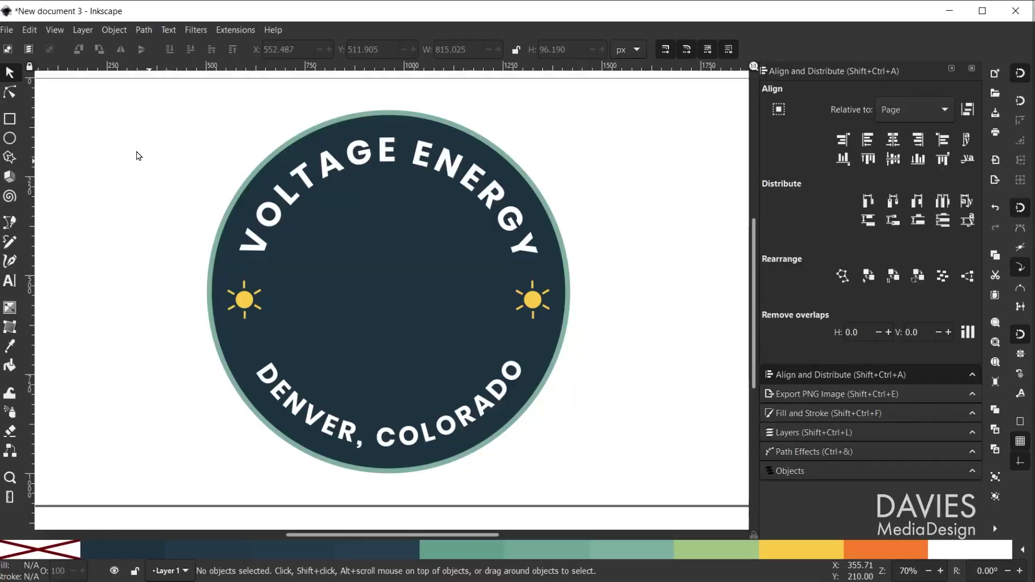
Draw a 325.714 × 81.429 px orange ellipse with no outline beside the badge
left_click(9, 139)
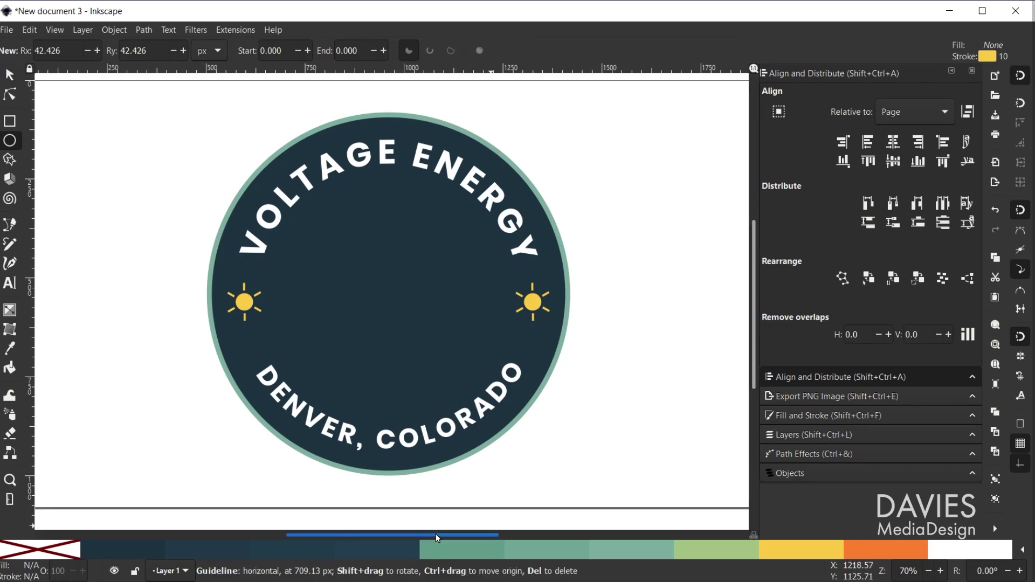
left_click_drag(436, 533, 458, 529)
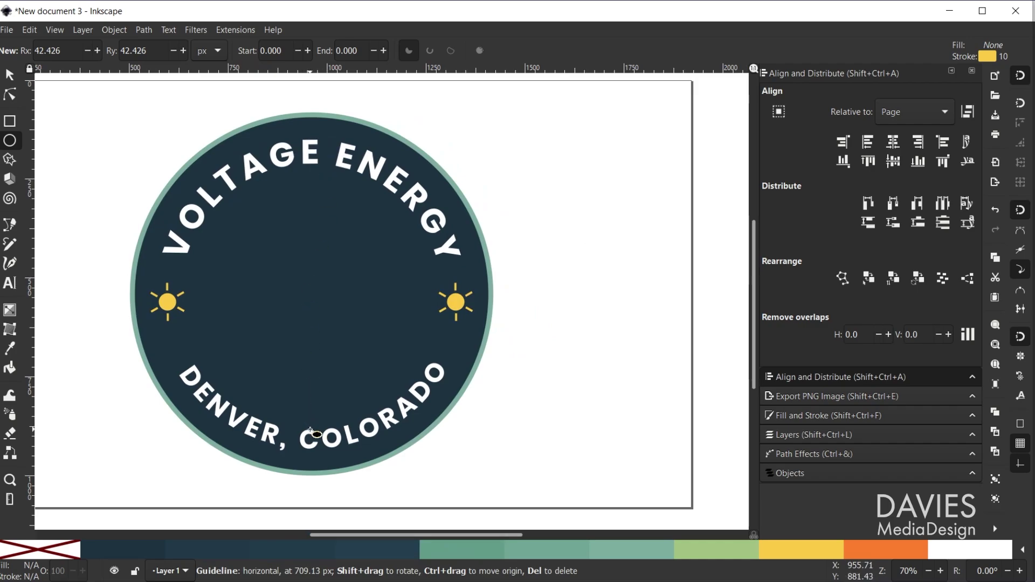
mouse_move(537, 186)
left_mouse_down()
mouse_move(641, 226)
mouse_move(668, 220)
left_mouse_up()
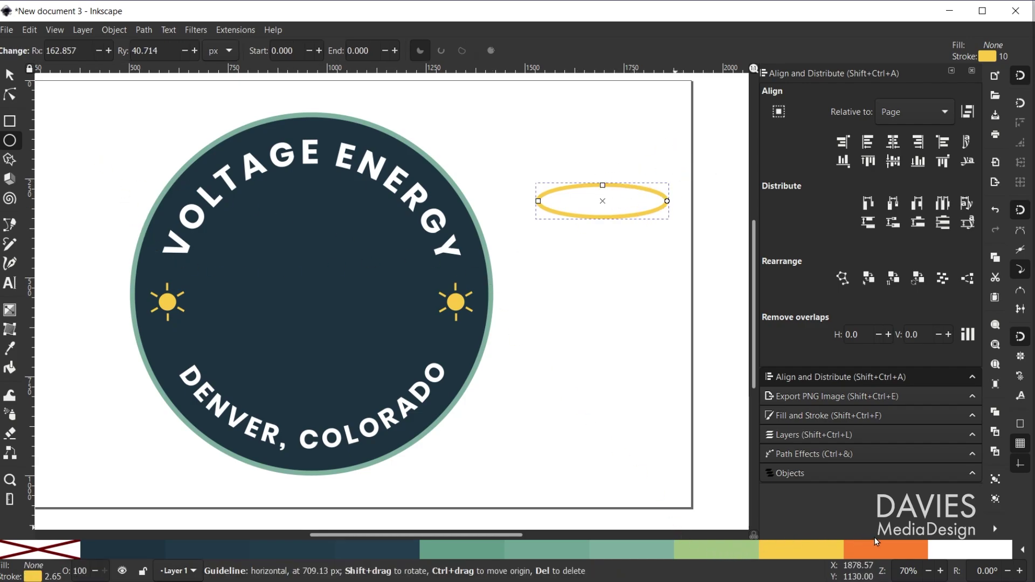
left_click(885, 547)
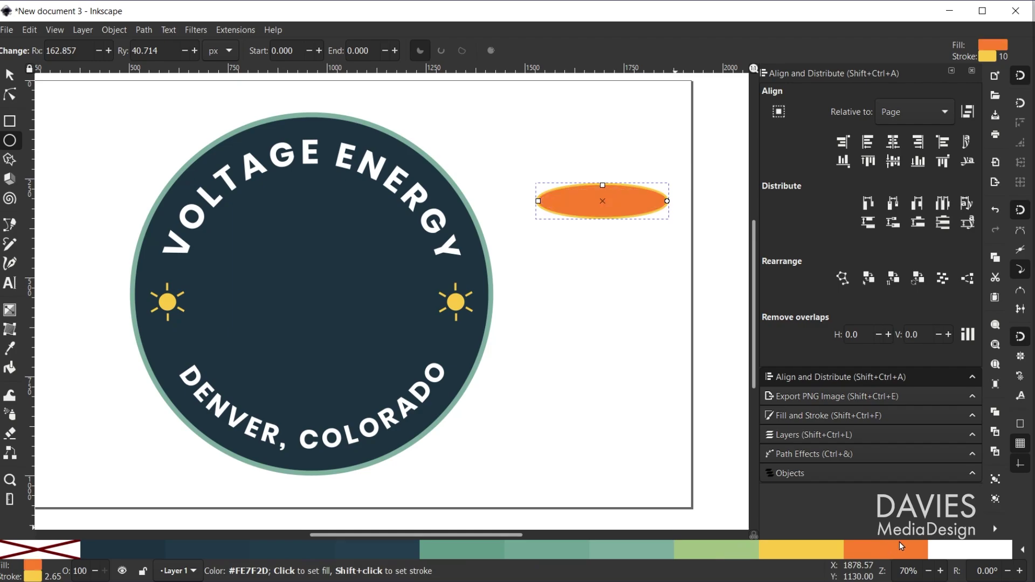
left_click(56, 551, "shift")
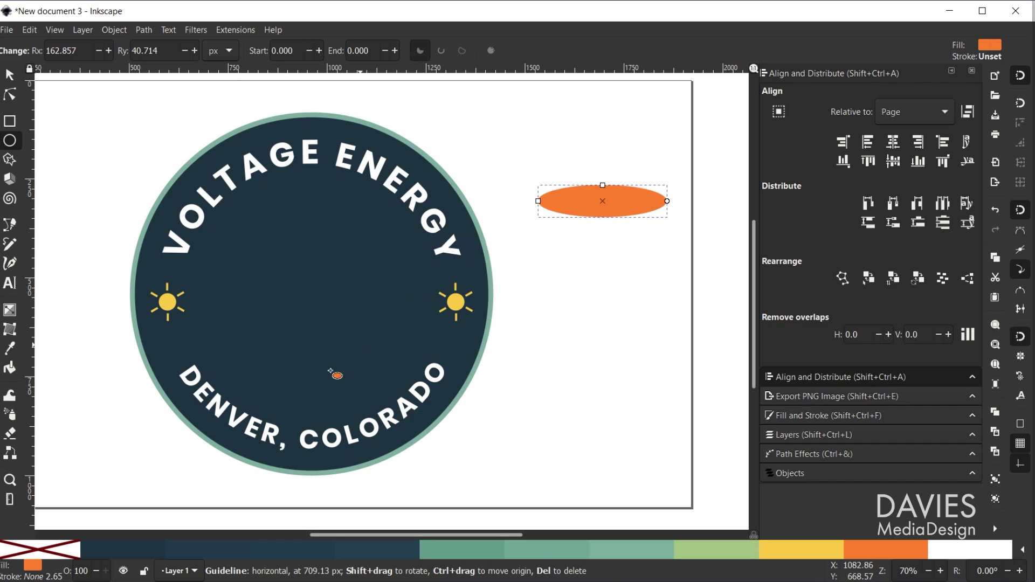
left_click(9, 75)
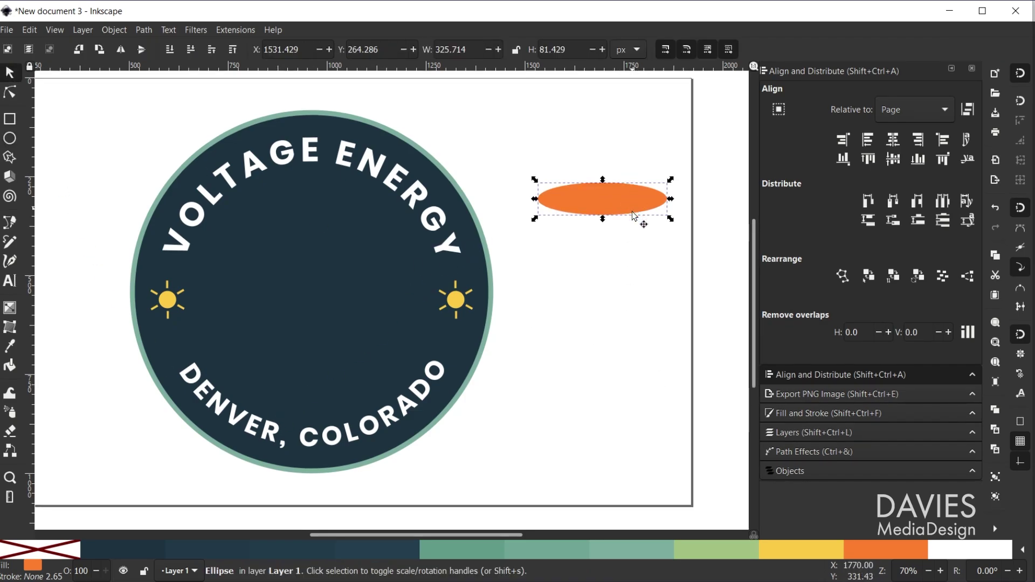
Duplicate the orange ellipse and move the copy straight down below the original
key("ctrl+d")
left_click_drag(613, 212, 610, 367)
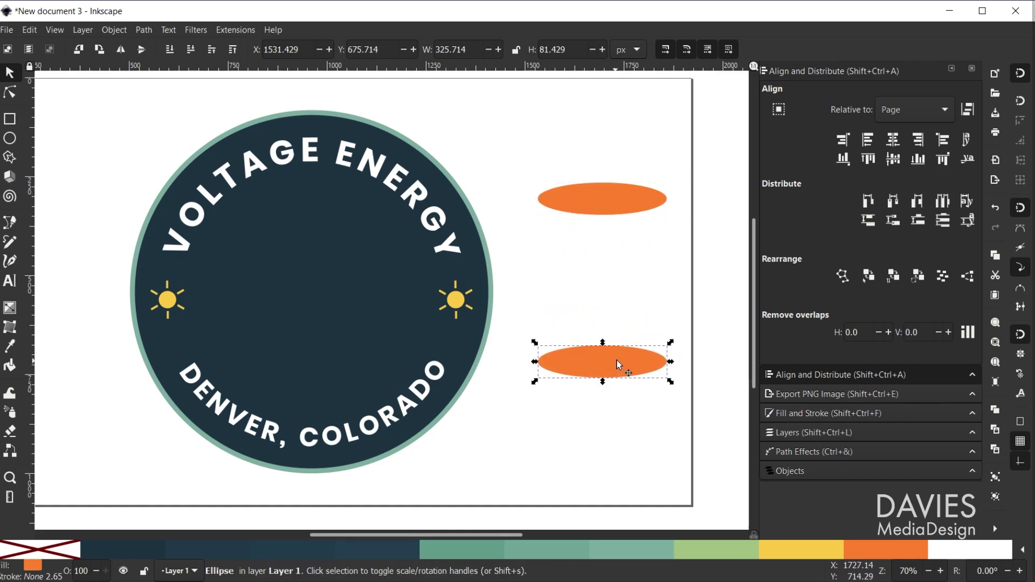
left_click(620, 213, "shift")
left_click_drag(629, 372, 598, 391)
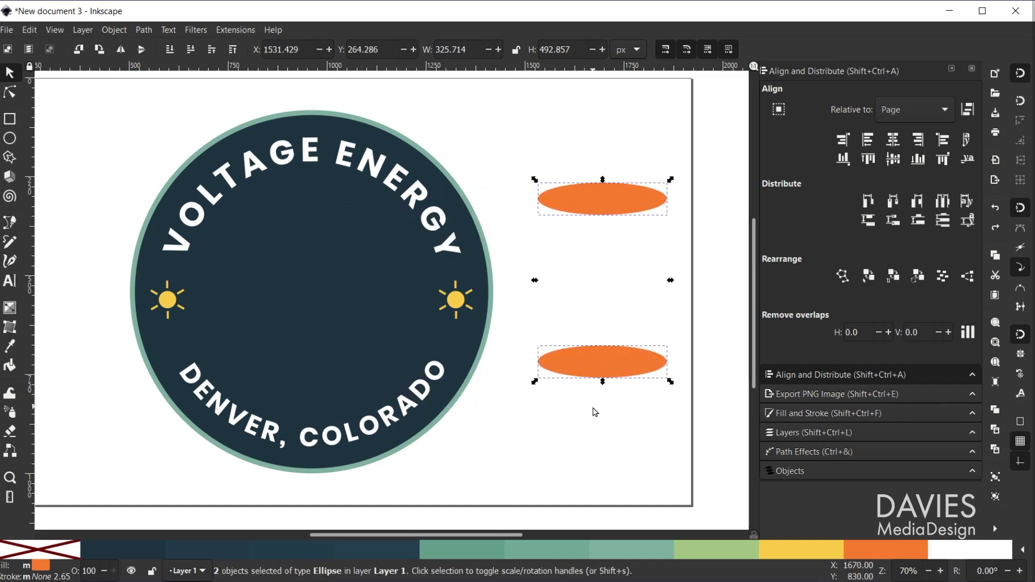
Nudge the top ellipse slightly lower, then widen both ellipses to 344.286 px
left_click(624, 300)
left_click(600, 206)
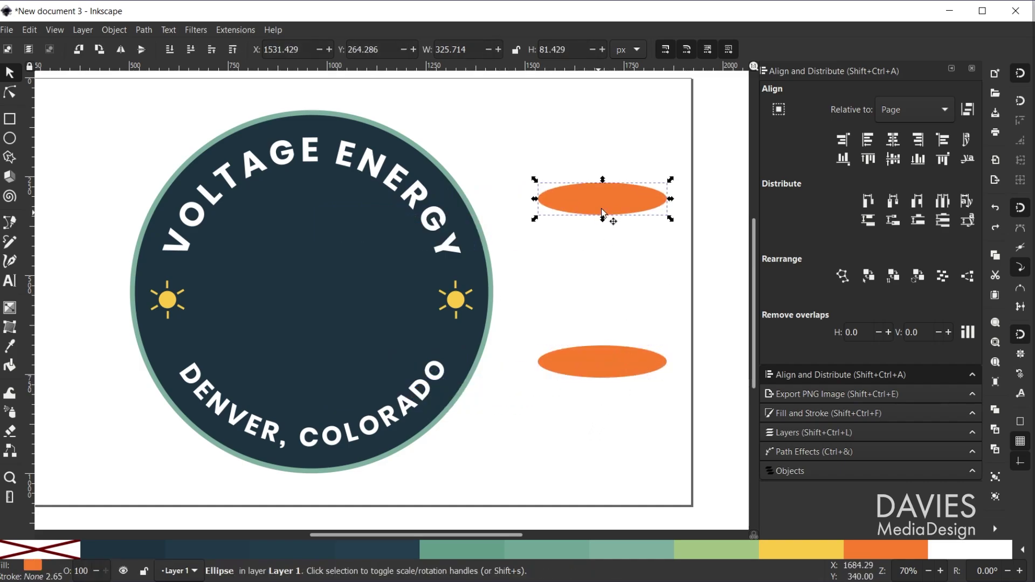
left_click_drag(600, 206, 606, 219)
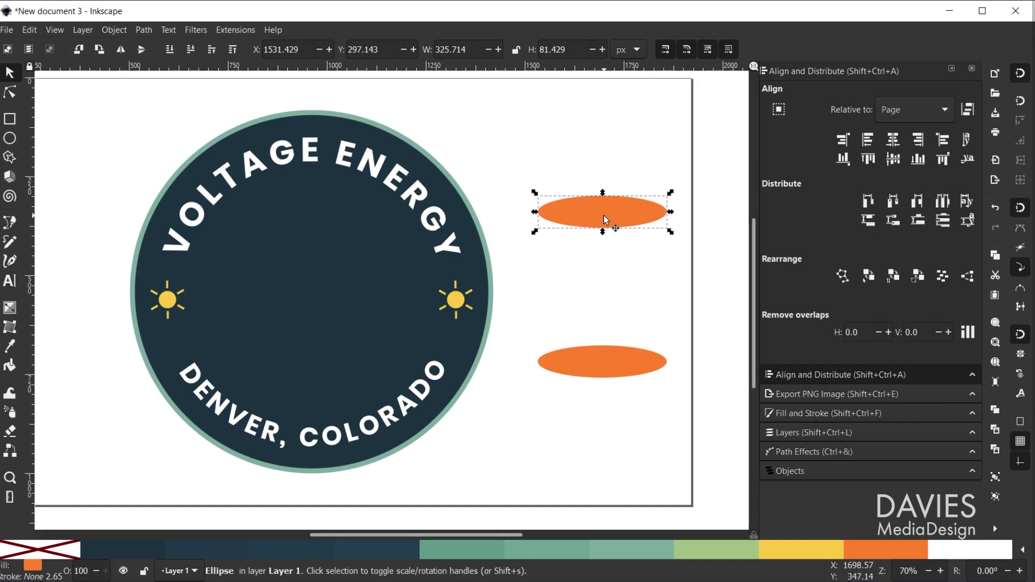
left_click(619, 360, "shift")
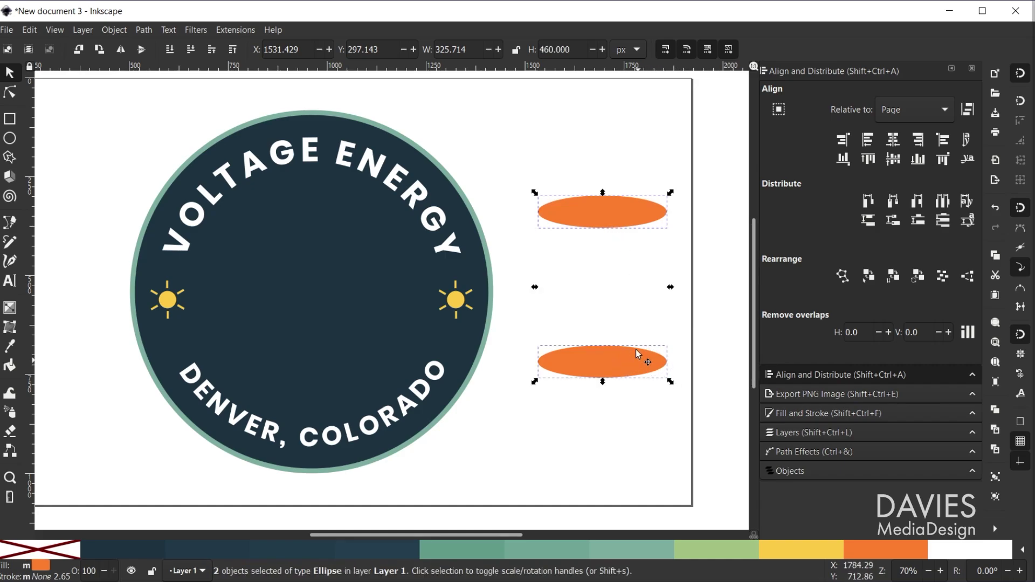
left_click_drag(671, 286, 679, 290)
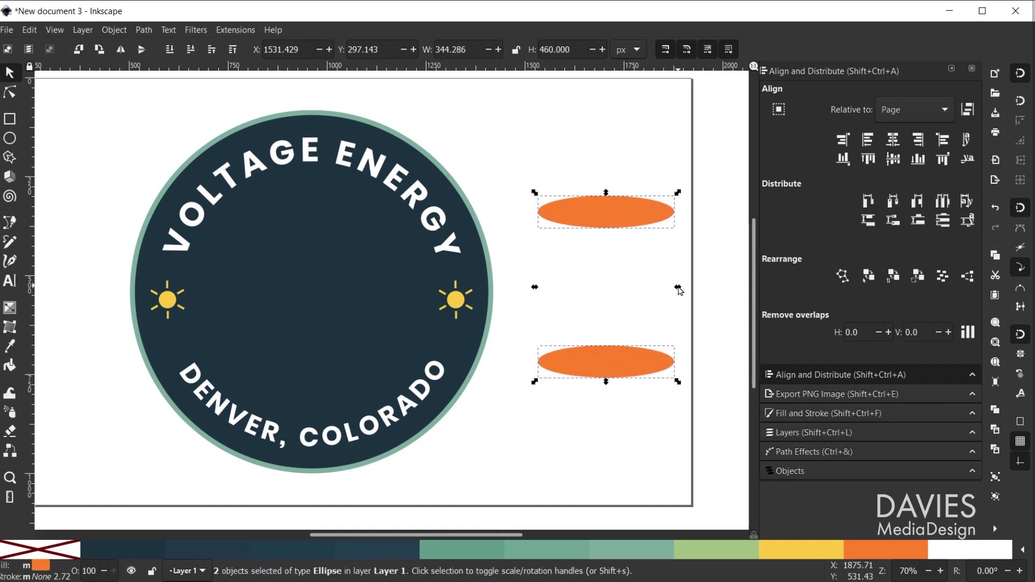
left_click(562, 156)
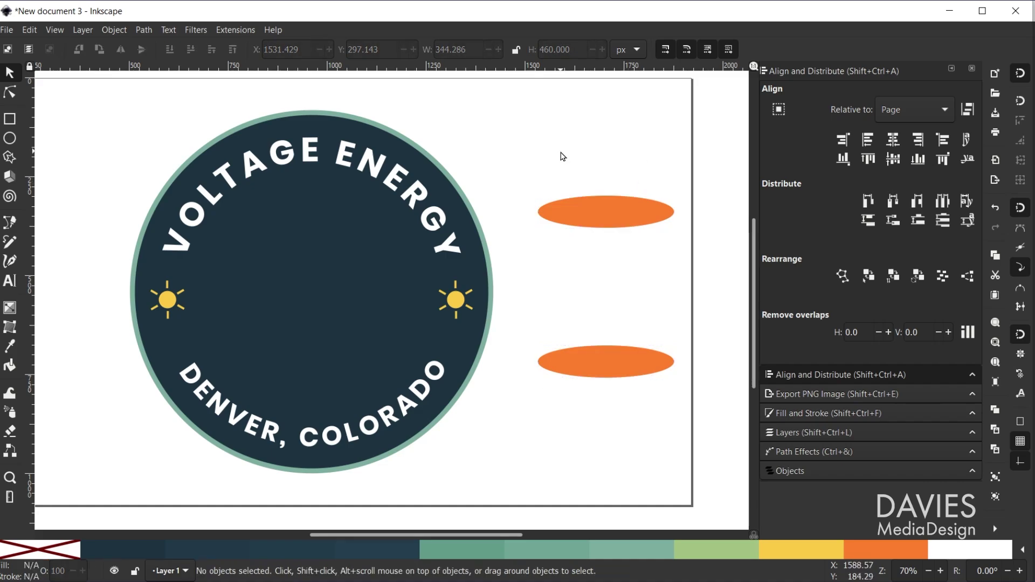
left_click(608, 215)
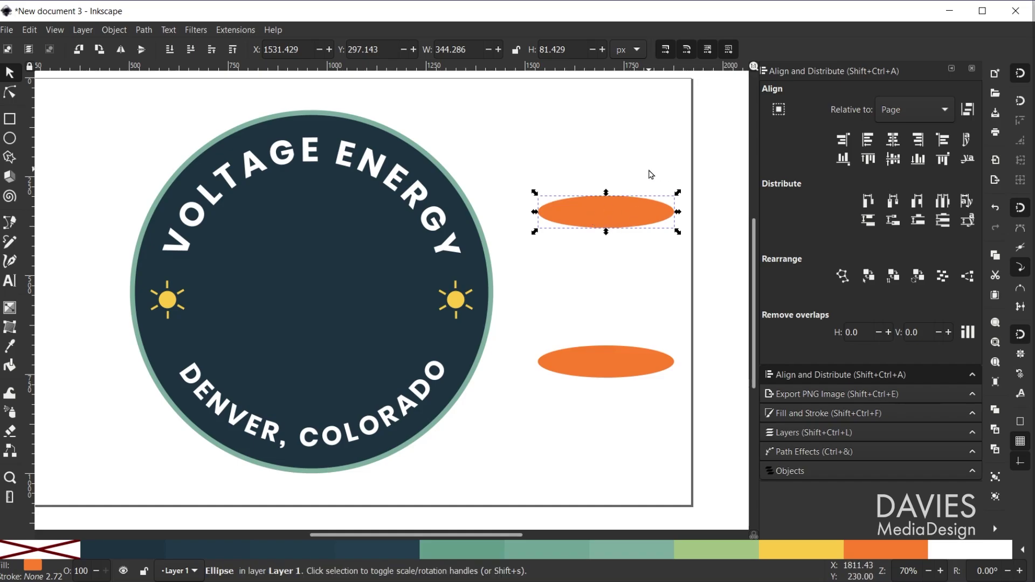
Convert the top orange ellipse's edges into guides with Object > Objects to Guides
left_click(113, 30)
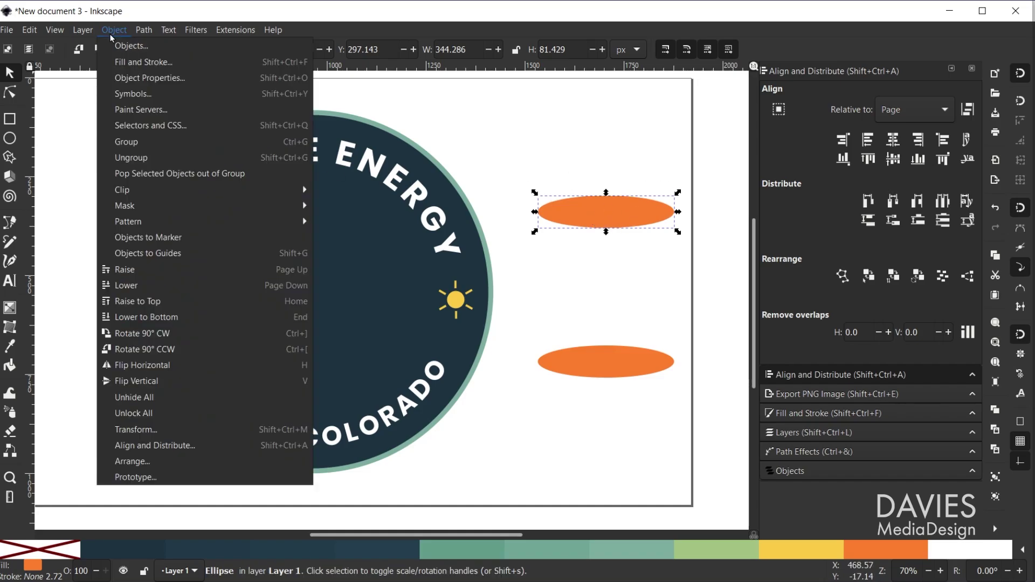
left_click(175, 252)
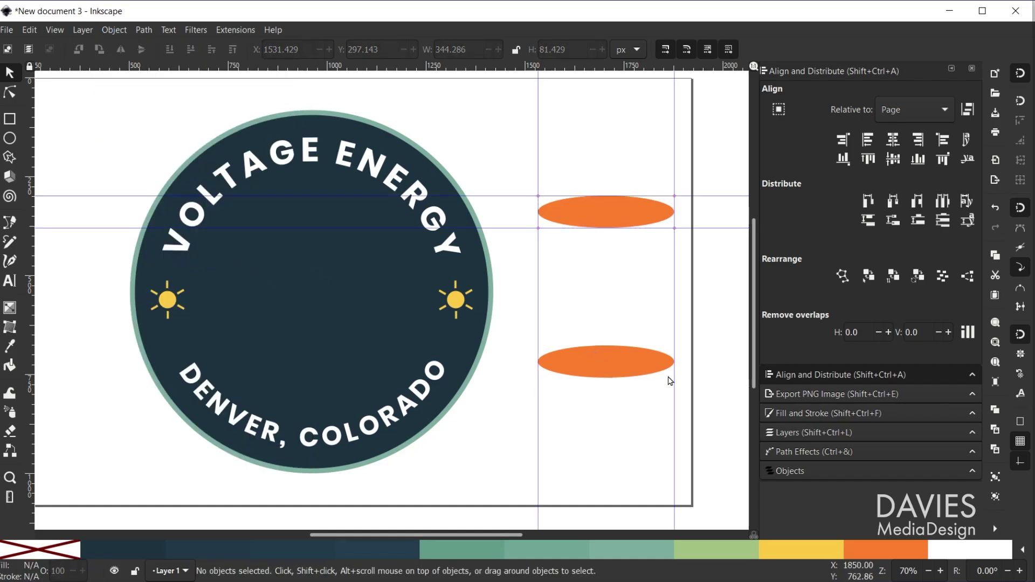
scroll(689, 338, "up", 1)
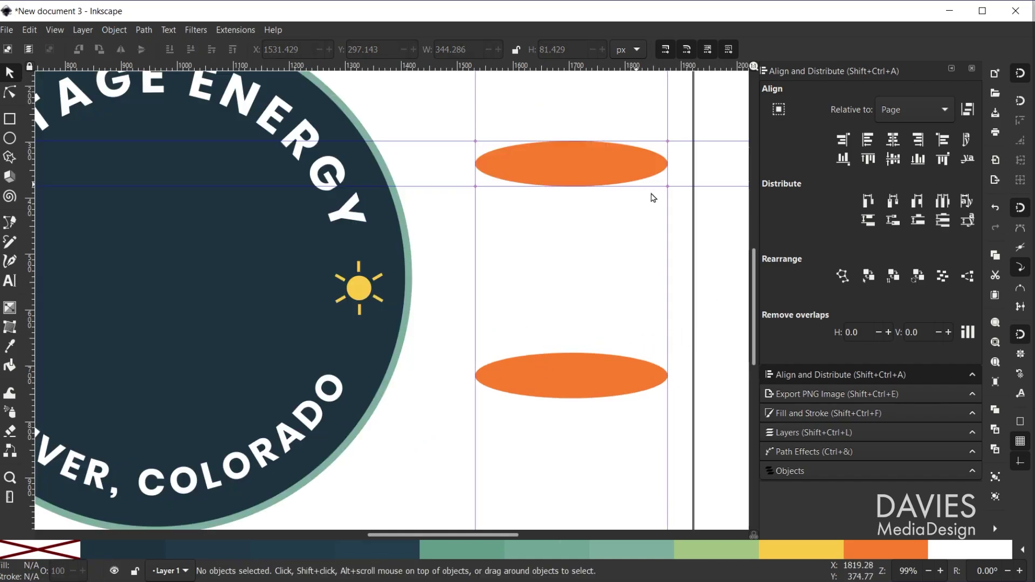
left_click(5, 121)
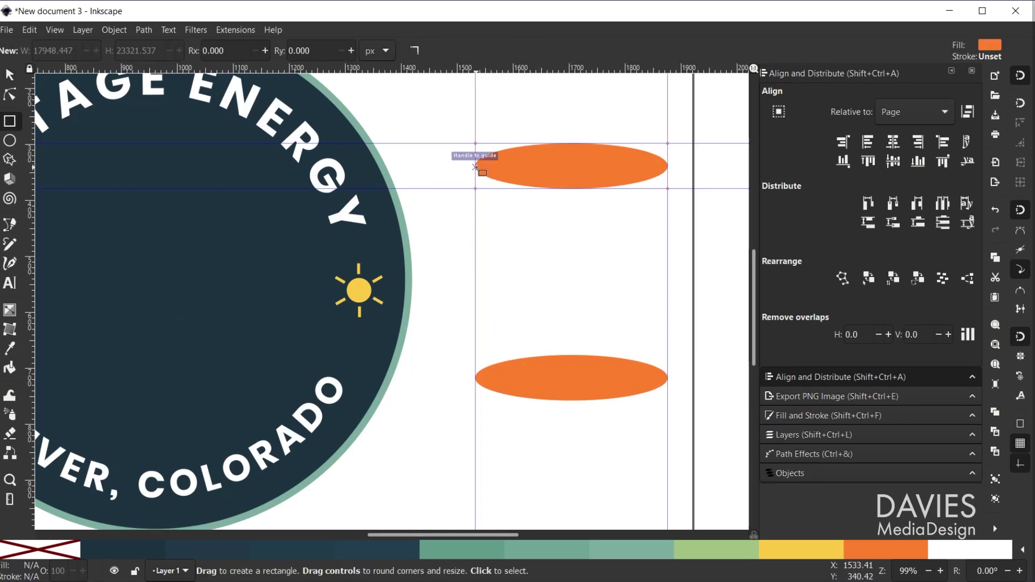
Draw an orange rectangle between the two ellipses and fine-tune its top and bottom edges
mouse_move(477, 168)
left_mouse_down()
mouse_move(666, 393)
mouse_move(667, 373)
left_mouse_up()
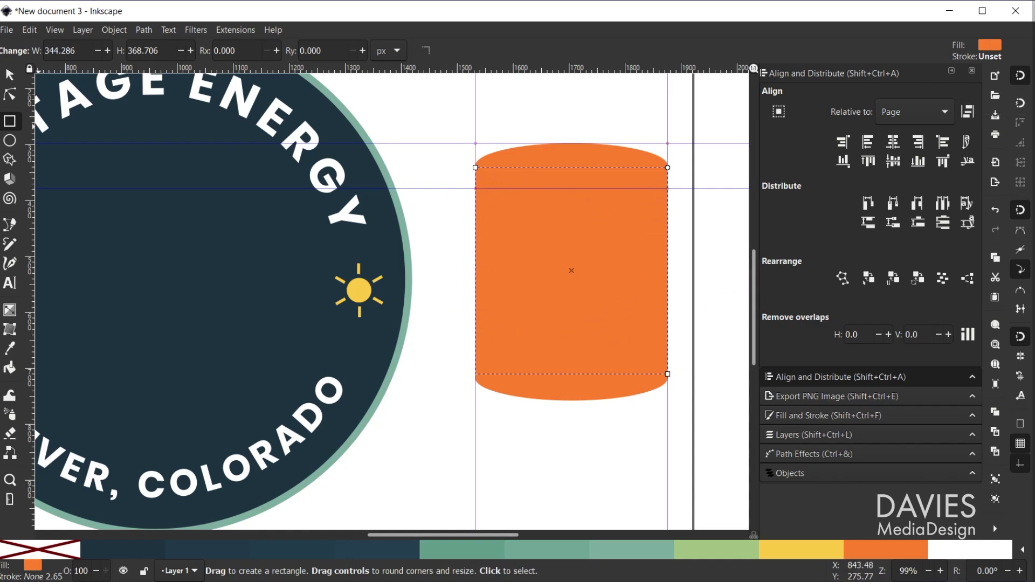
left_click(9, 79)
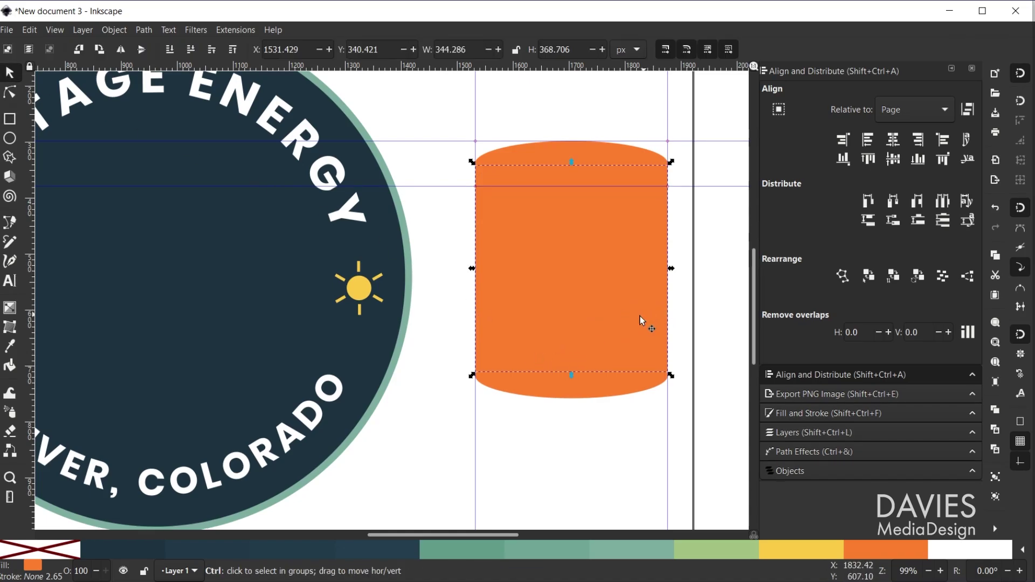
scroll(682, 317, "up", 1, "ctrl")
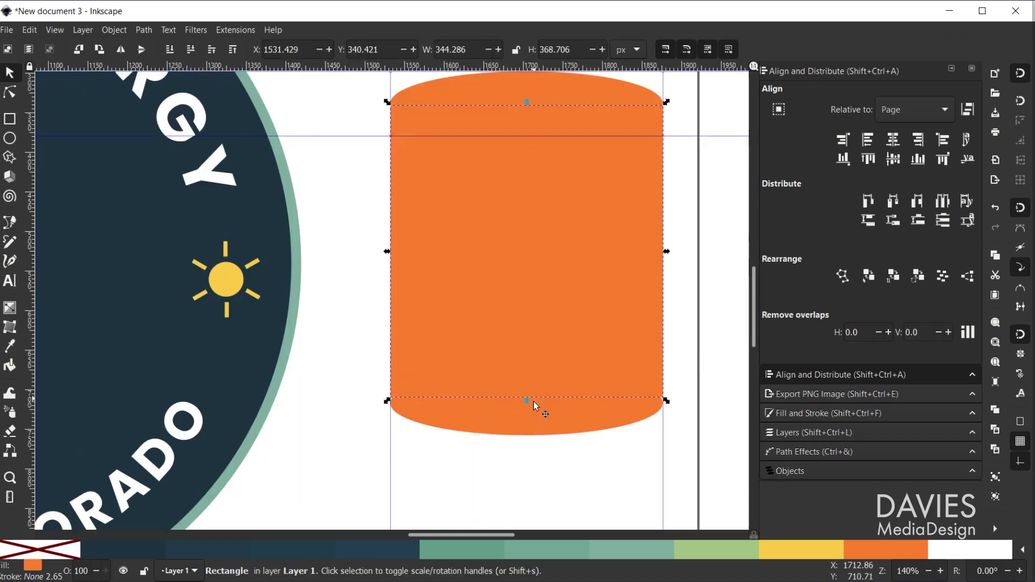
left_click_drag(528, 400, 539, 405)
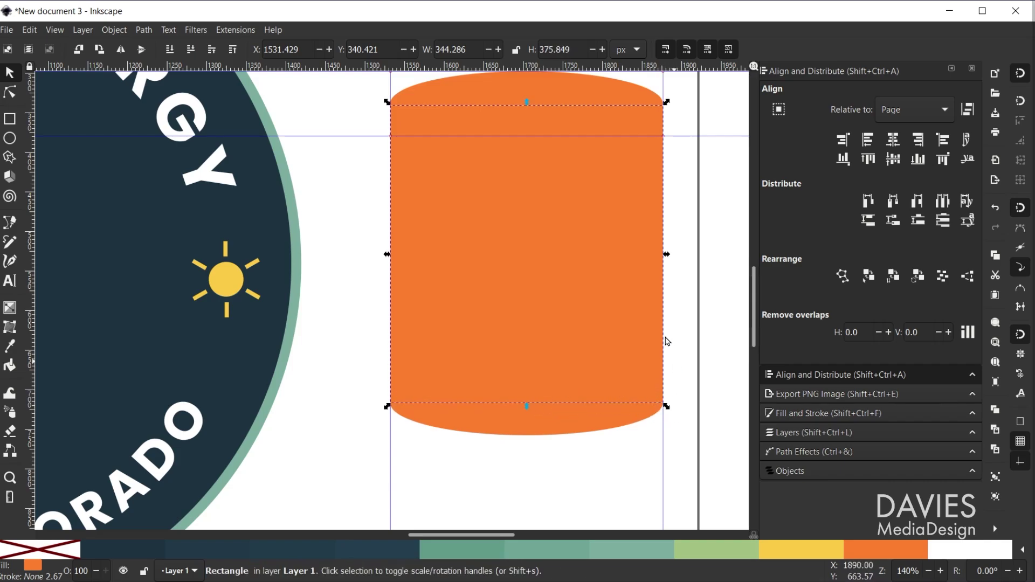
scroll(666, 342, "up", 1)
mouse_move(526, 128)
left_mouse_down()
mouse_move(528, 138)
mouse_move(531, 128)
left_mouse_up()
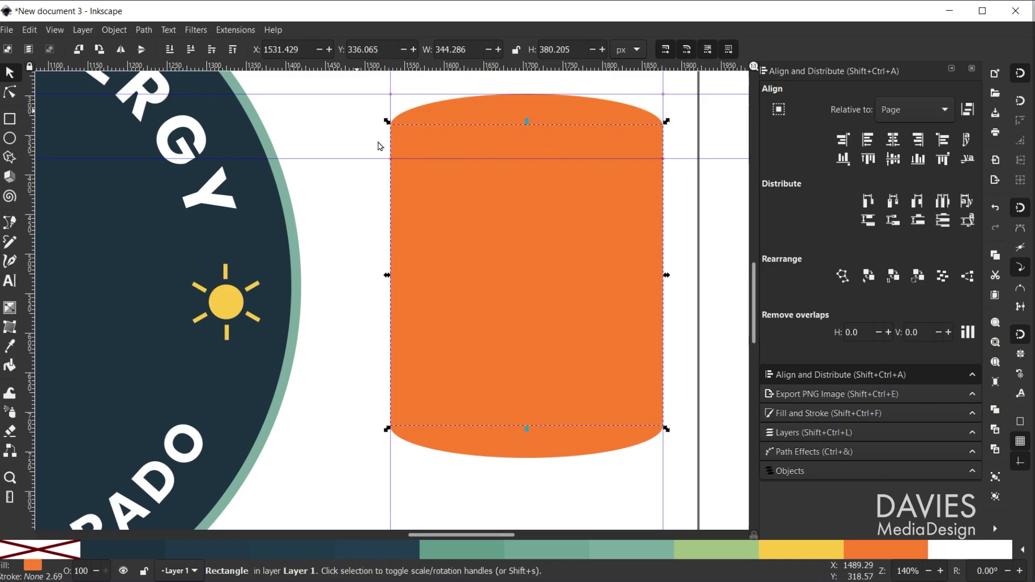
left_click(700, 416)
scroll(494, 381, "down", 2, "ctrl")
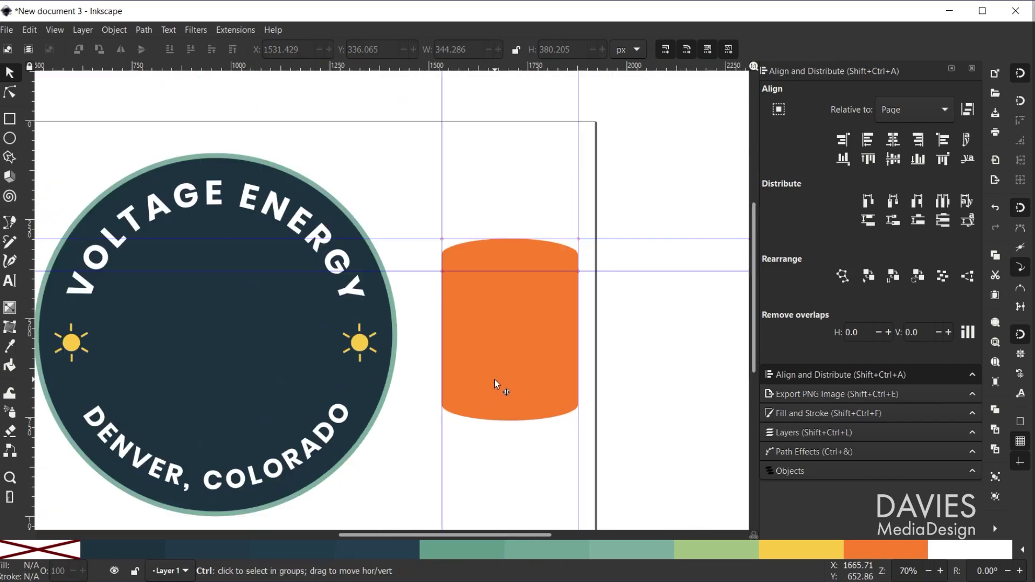
Colour the can's top ellipse dark navy and shrink it around its centre
left_click(515, 248)
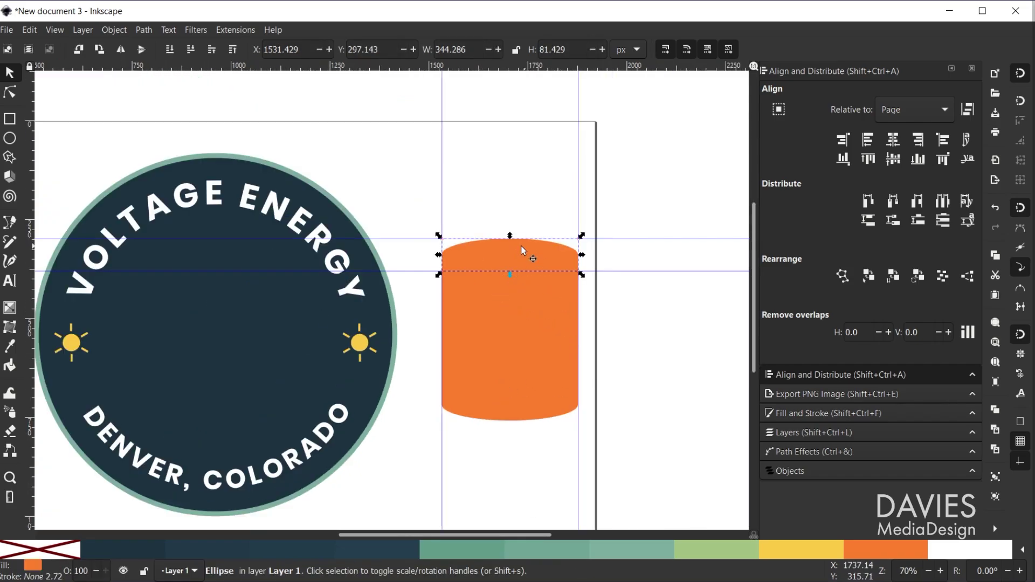
scroll(501, 256, "down", 2)
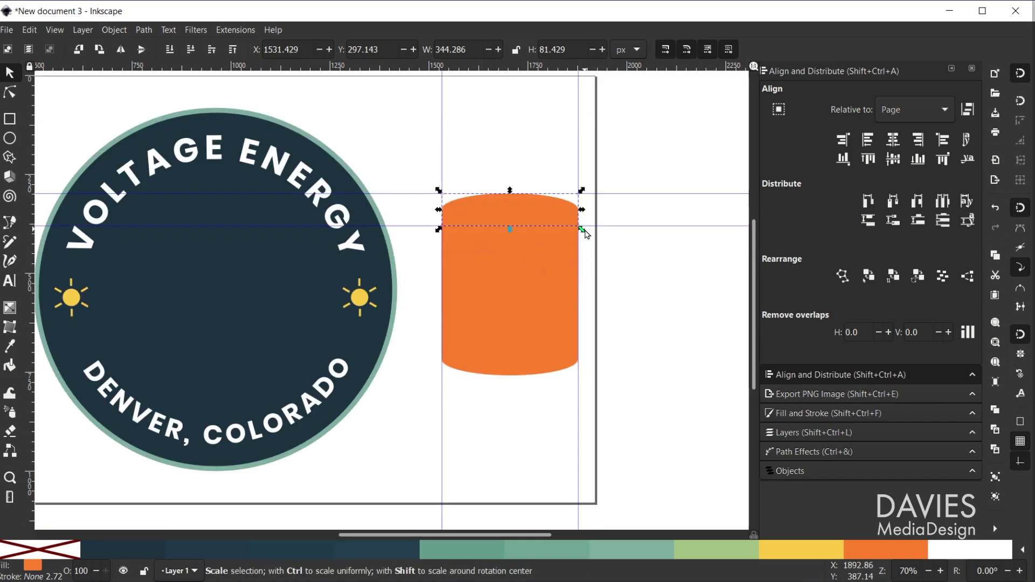
left_click(391, 551)
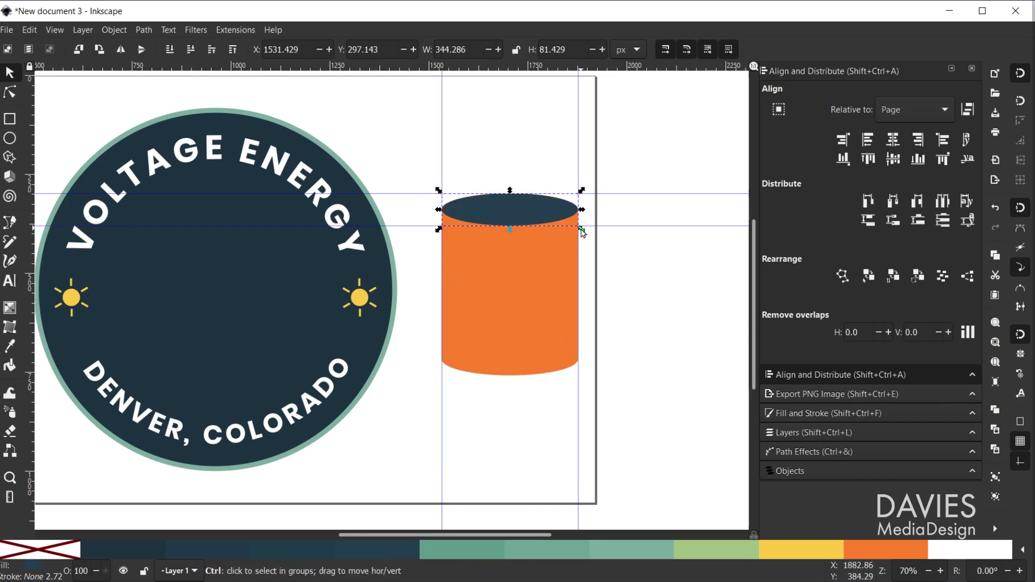
left_click_drag(582, 233, 569, 226)
left_click(649, 349)
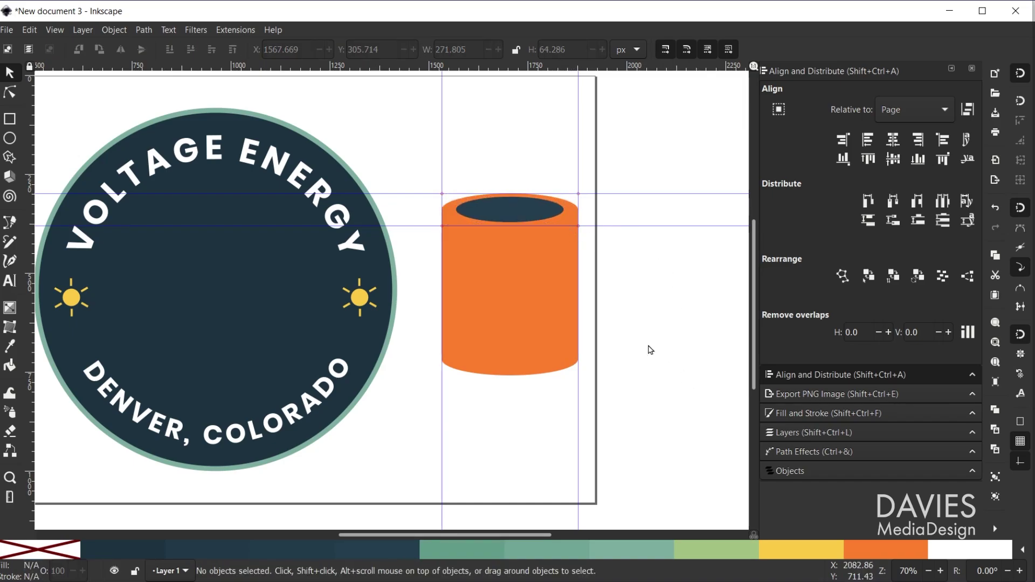
Give the can's top and bottom ellipses an orange outline
scroll(455, 259, "up", 1)
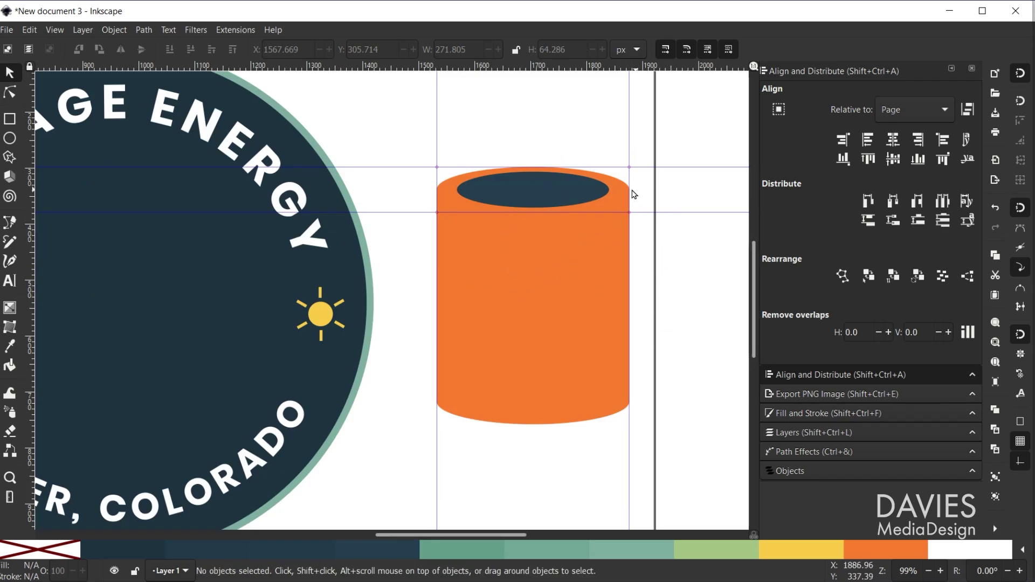
left_click(592, 174)
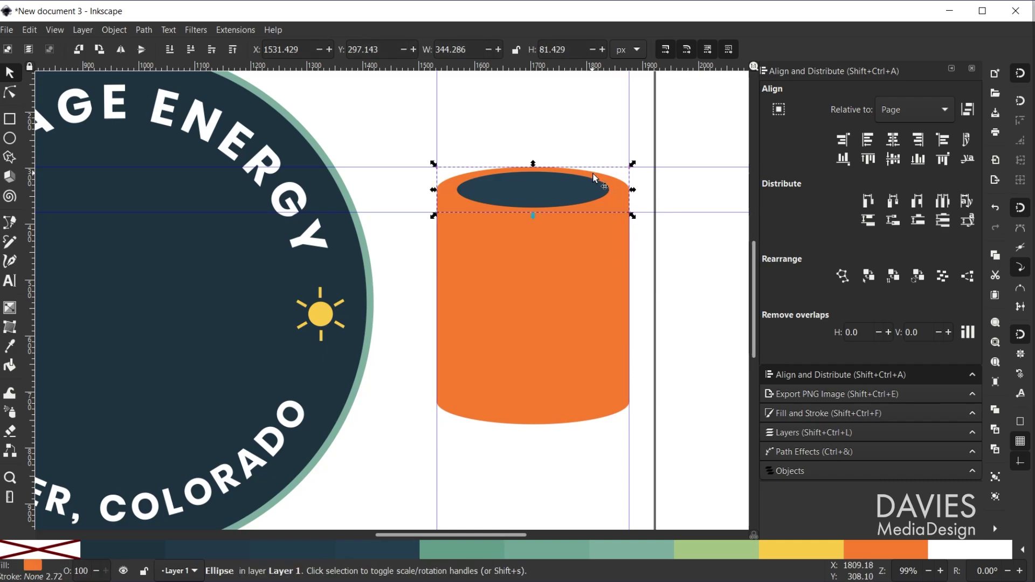
left_click(530, 424, "shift")
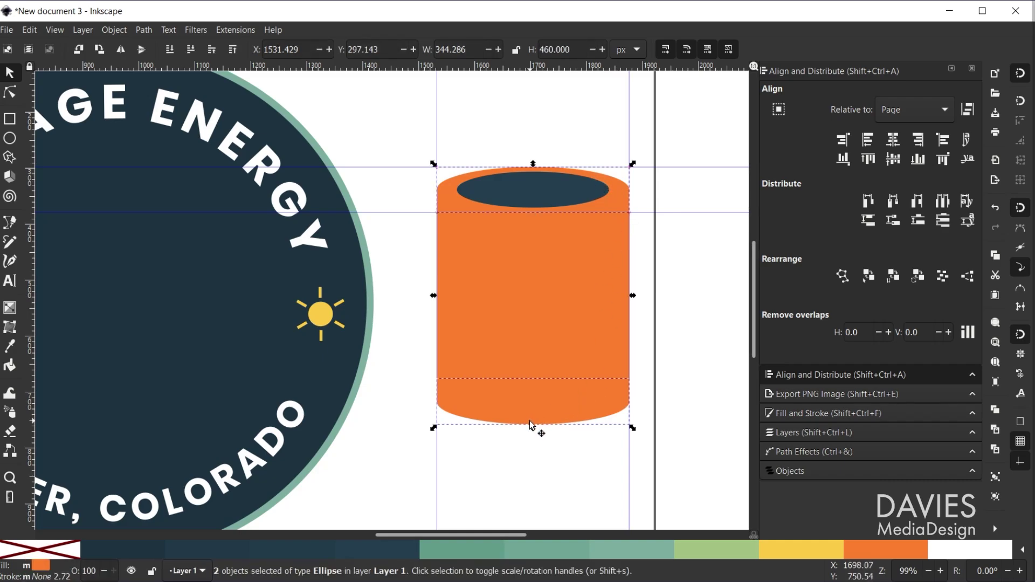
left_click(898, 556, "shift")
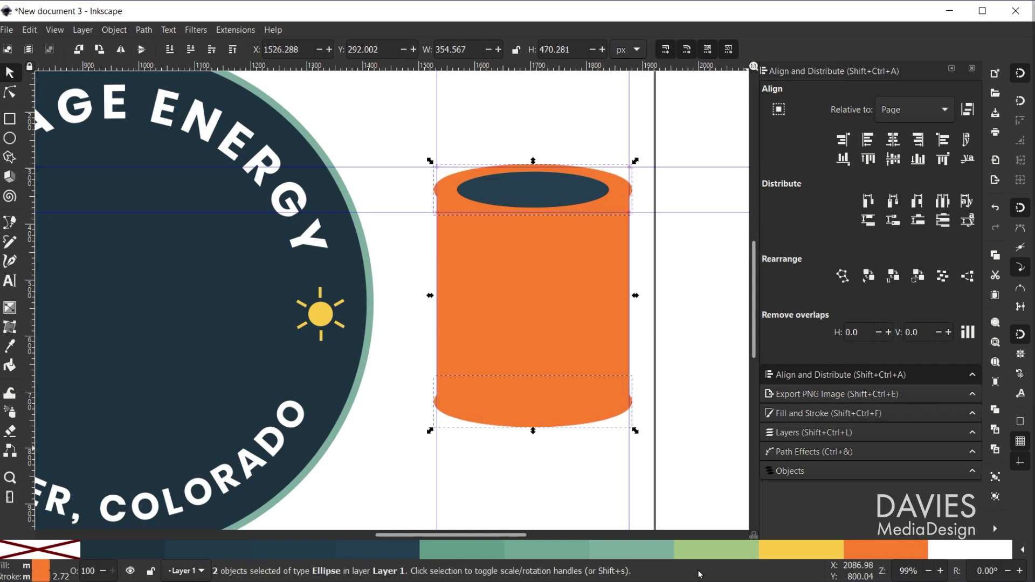
Set the two ellipses' outline width to 10 px in Fill and Stroke
left_click(43, 578)
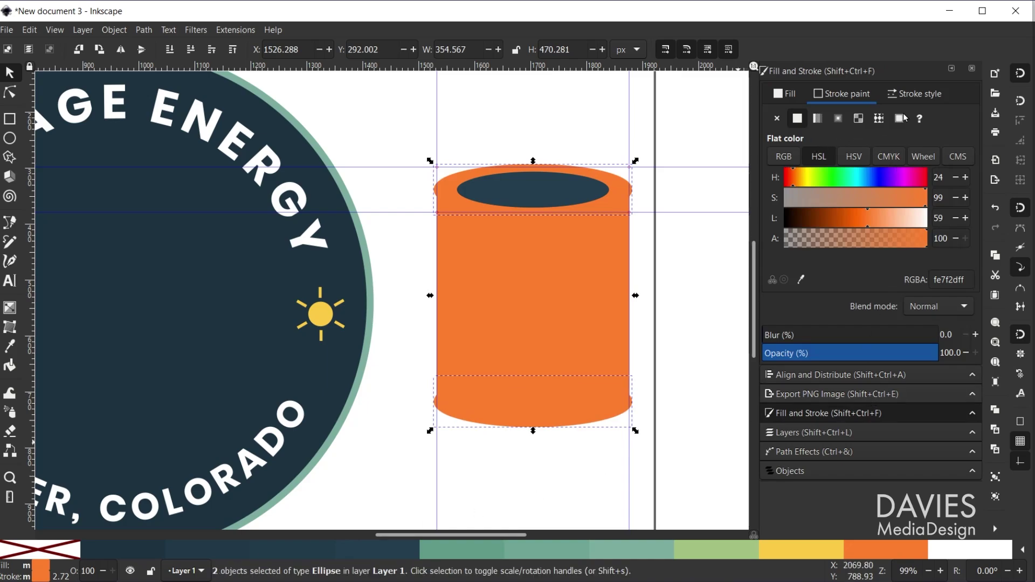
left_click(923, 95)
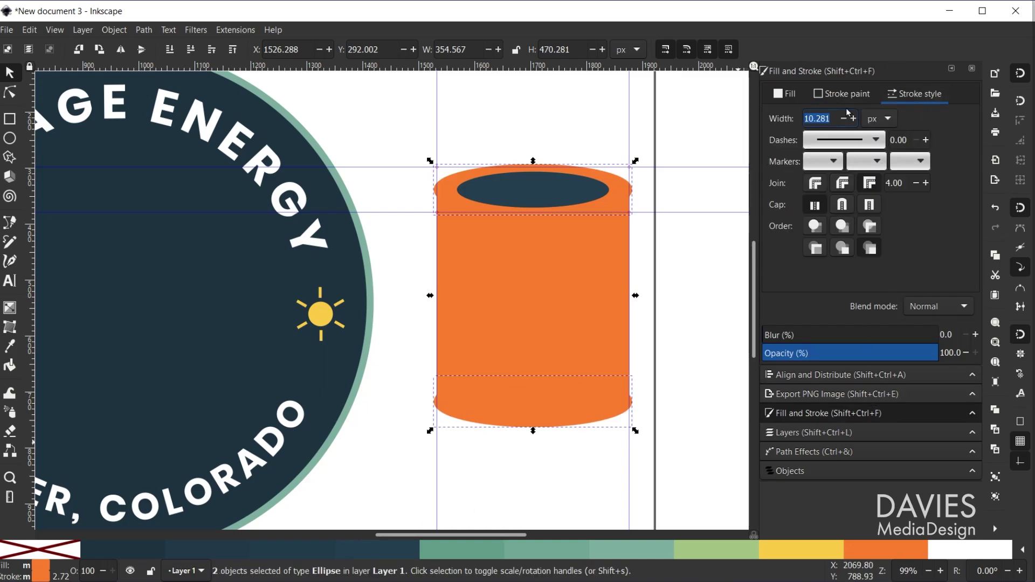
type("10")
key("Return")
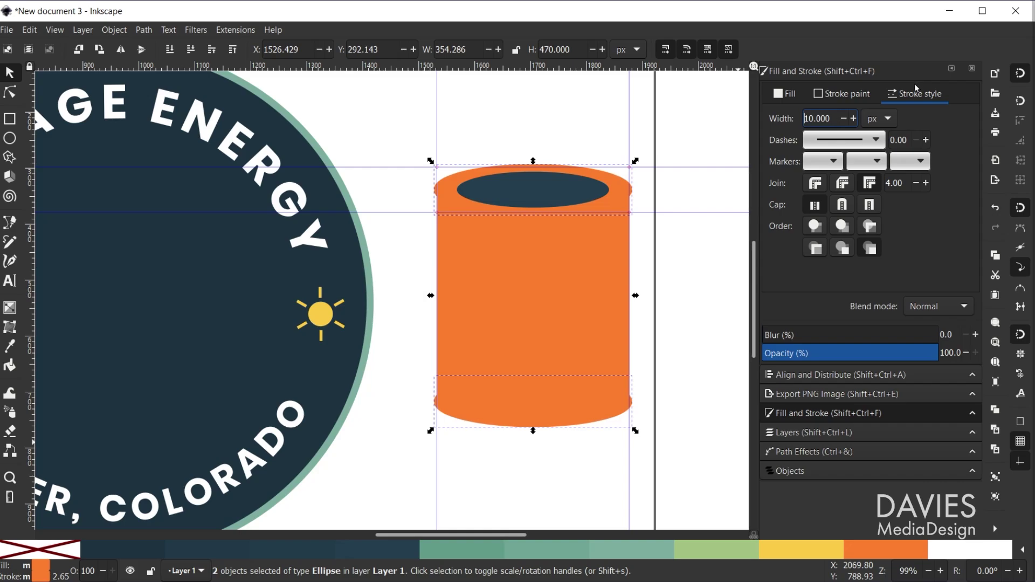
left_click(706, 336)
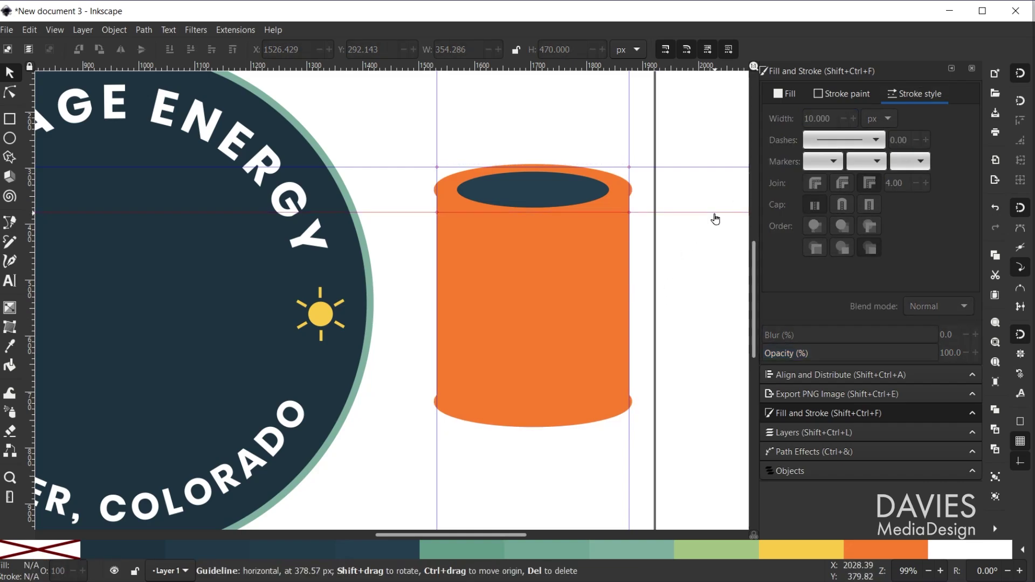
Delete the four guidelines around the can
key("Delete")
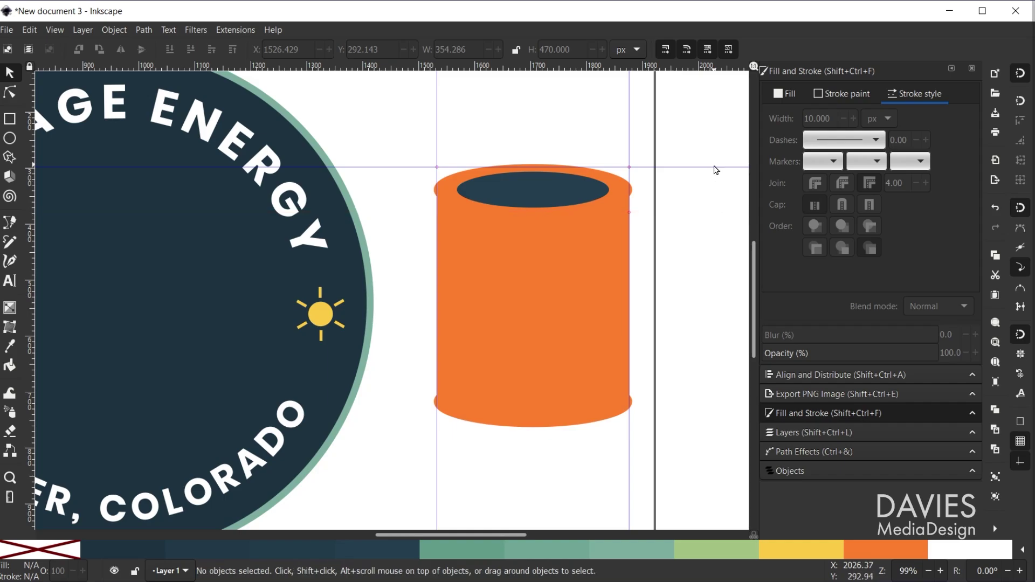
key("Delete")
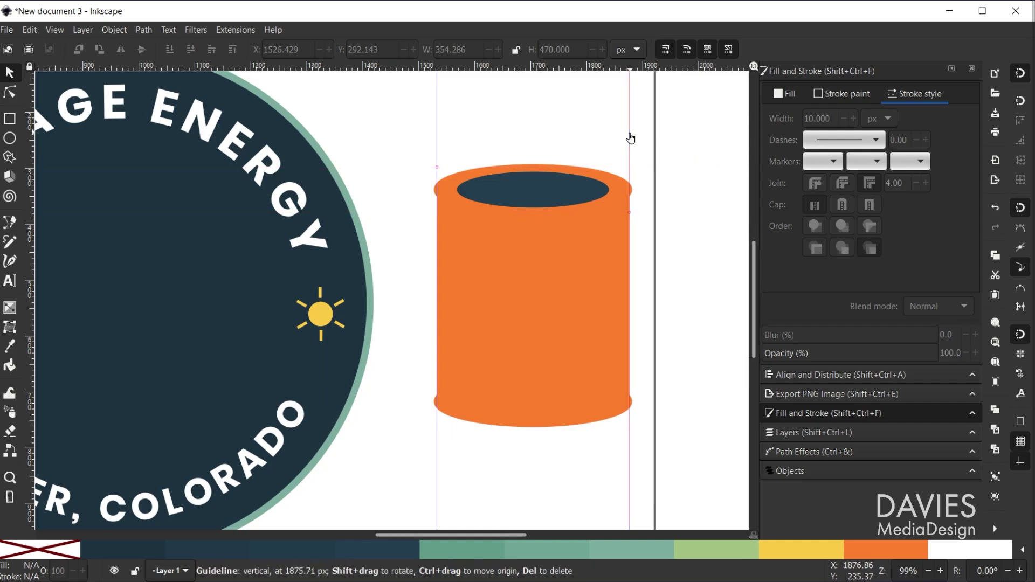
key("Delete")
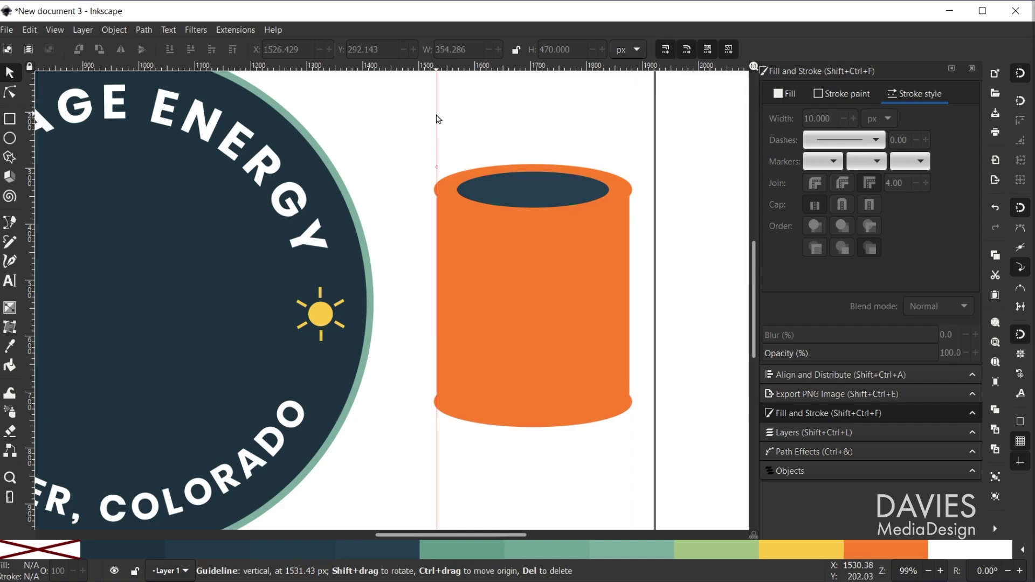
key("Delete")
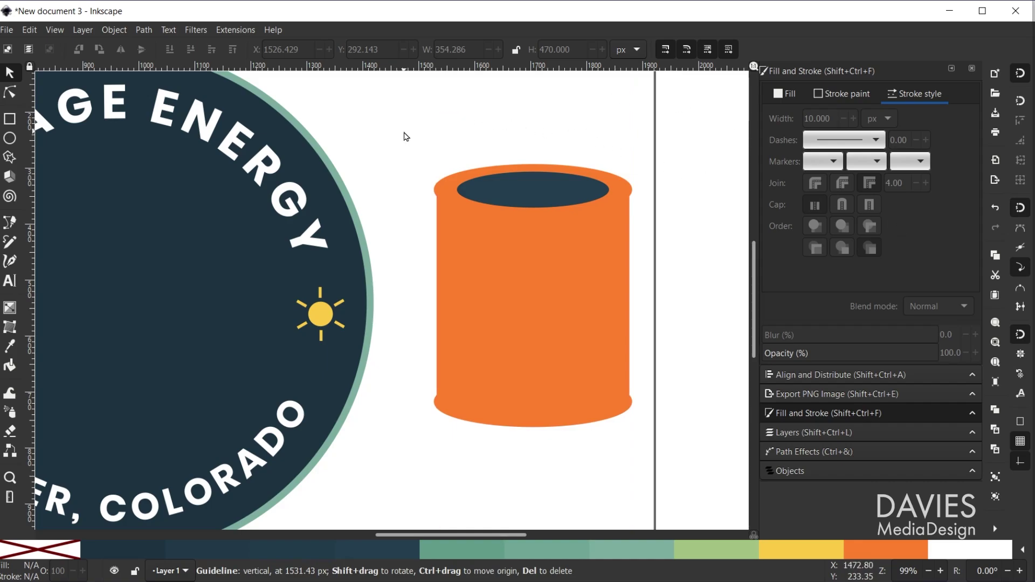
Group the four orange can parts together
left_click_drag(404, 132, 664, 485)
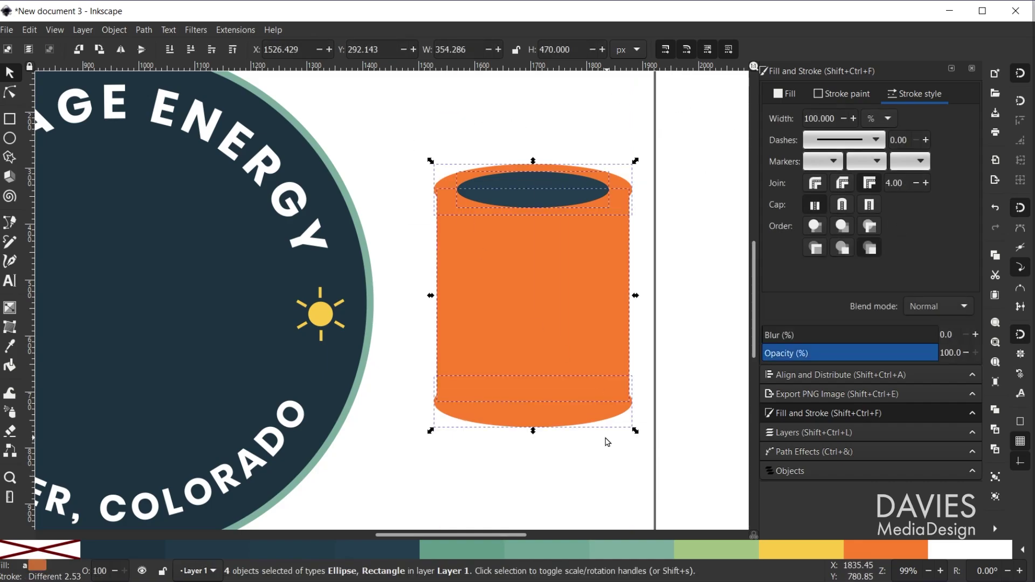
key("ctrl+g")
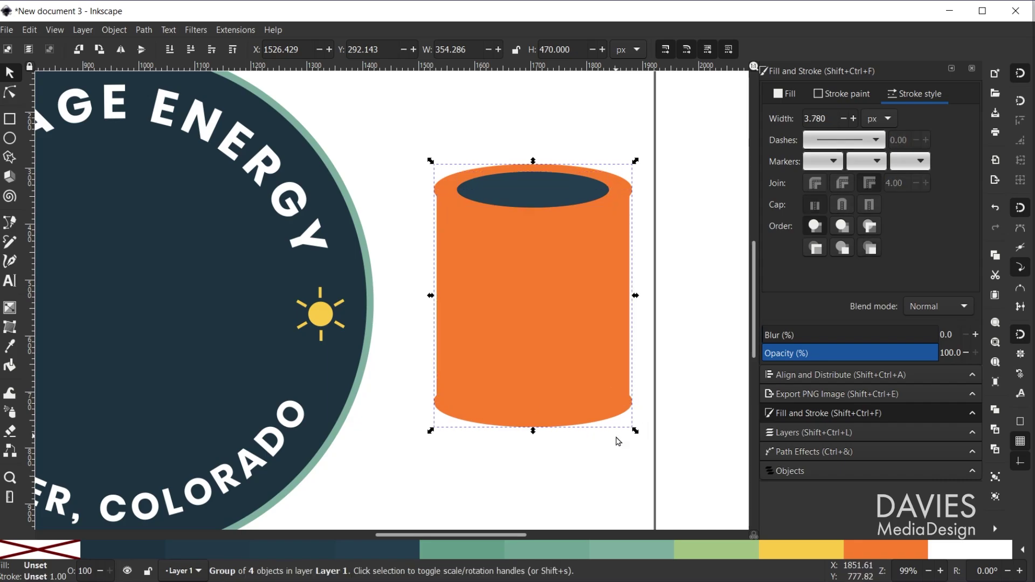
left_click(687, 370)
Duplicate the can group and scale the copy to about 36% size
left_click(545, 390)
key("ctrl+d")
left_click_drag(636, 431, 538, 175)
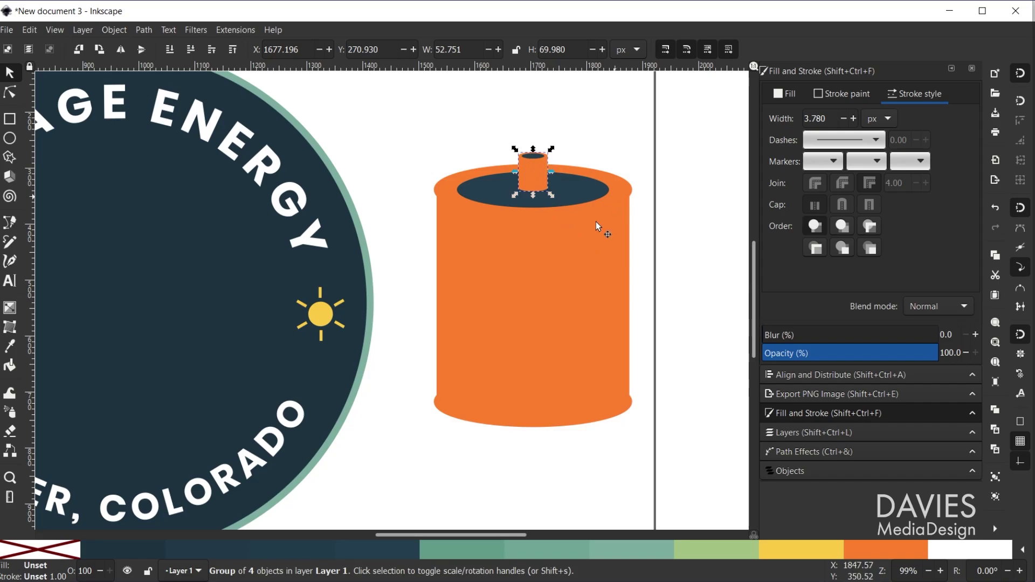
scroll(563, 172, "up", 3, "ctrl")
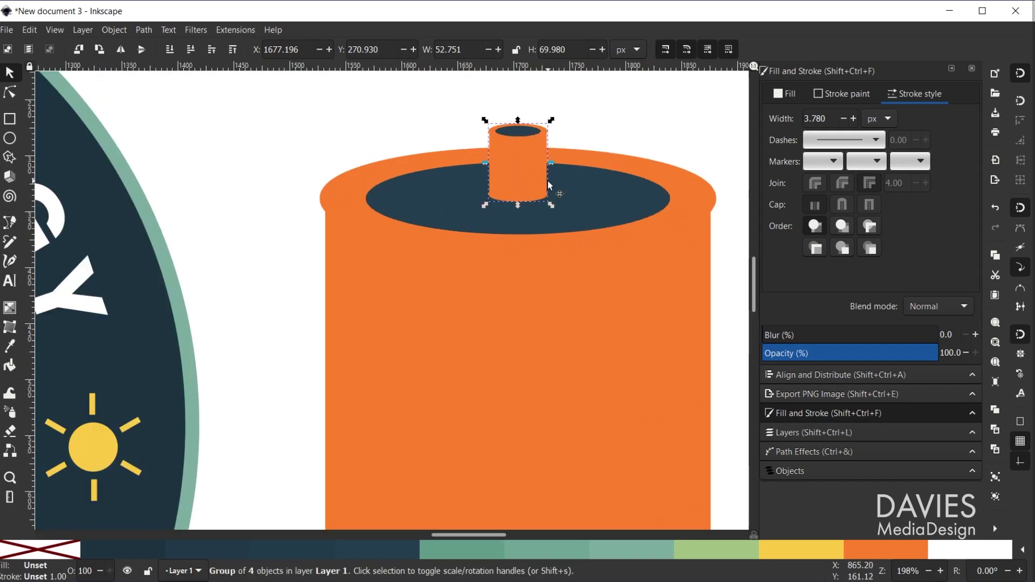
scroll(566, 176, "up", 2)
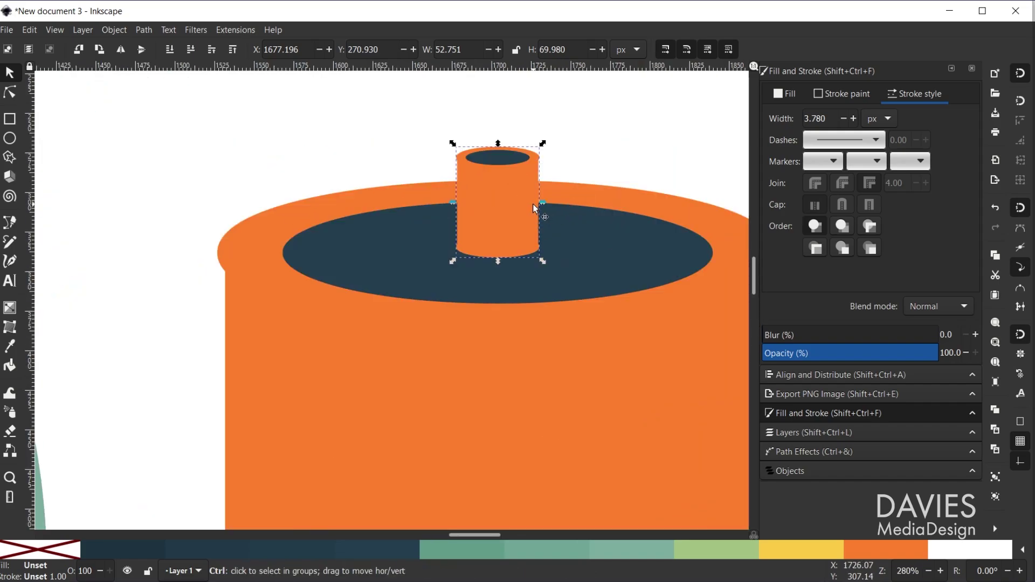
Ungroup the small copy and squash its body rectangle to half height
key("ctrl+shift+g")
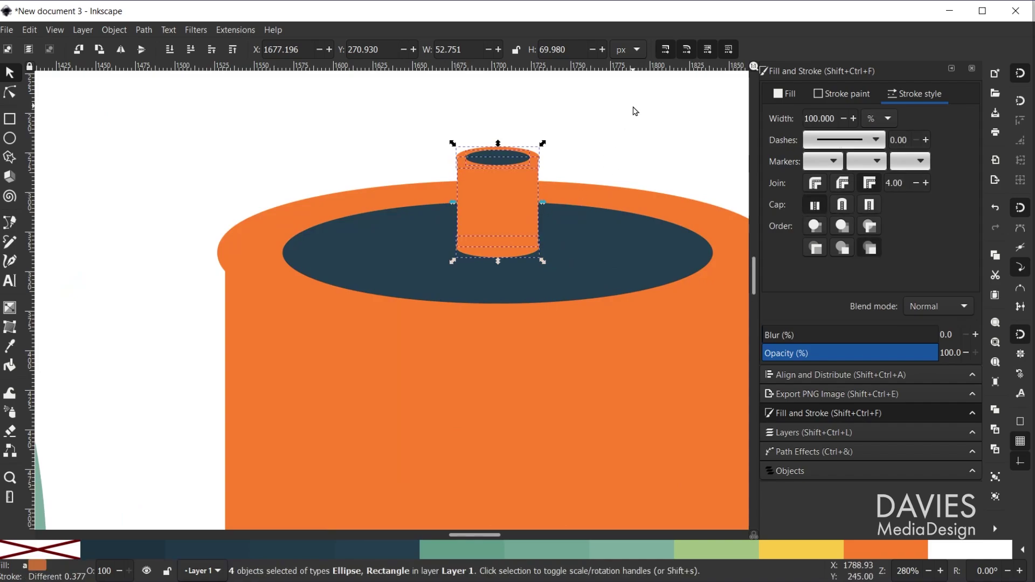
left_click(628, 141)
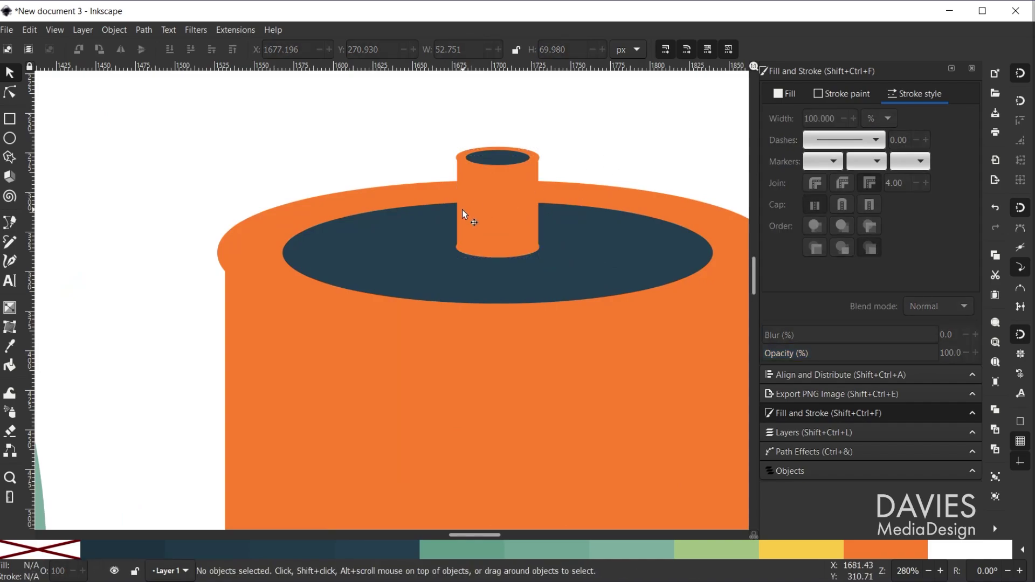
left_click(509, 212)
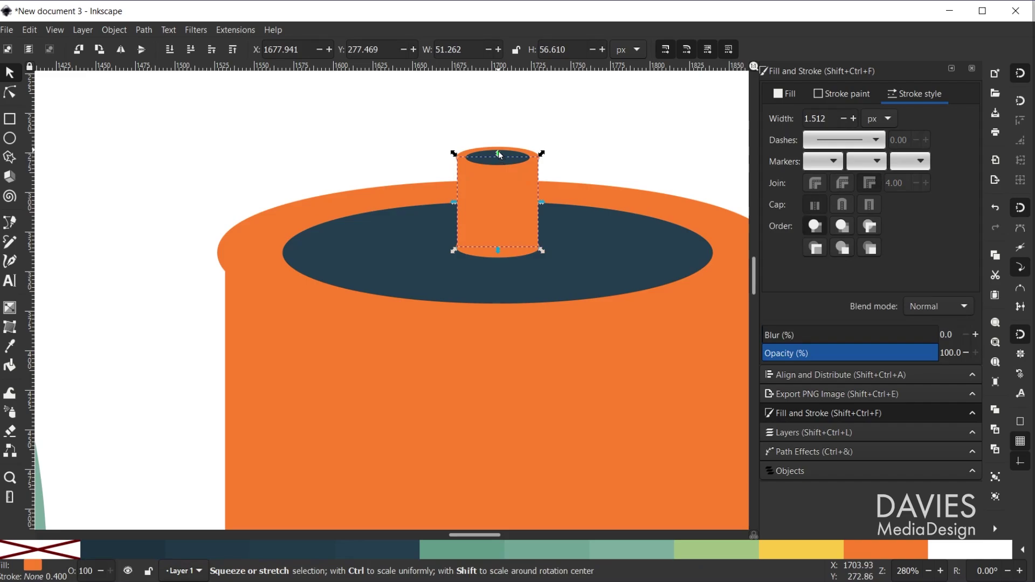
left_click_drag(499, 155, 512, 204)
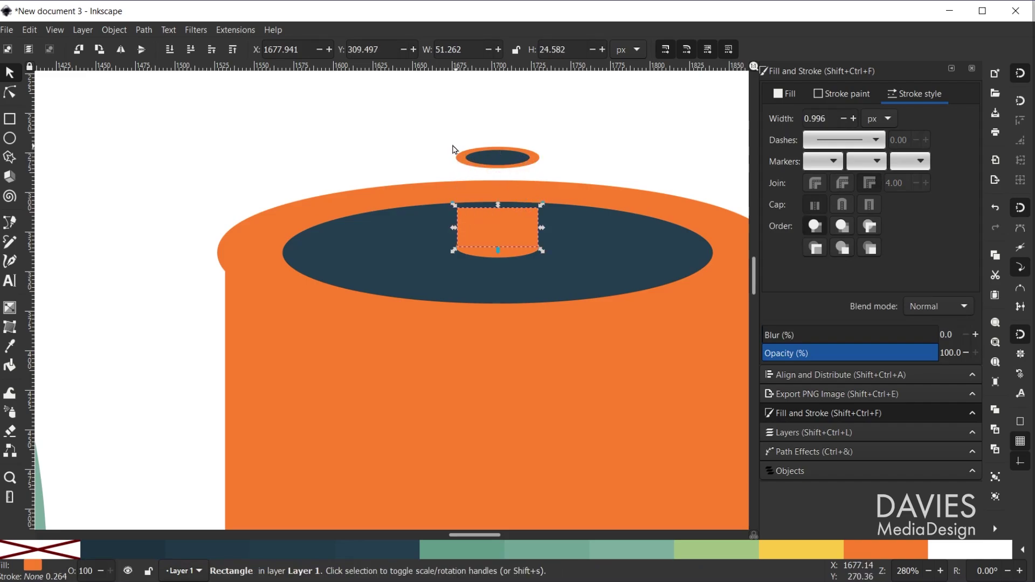
Regroup the small cylinder's four parts into one terminal cap
left_click_drag(439, 131, 514, 206)
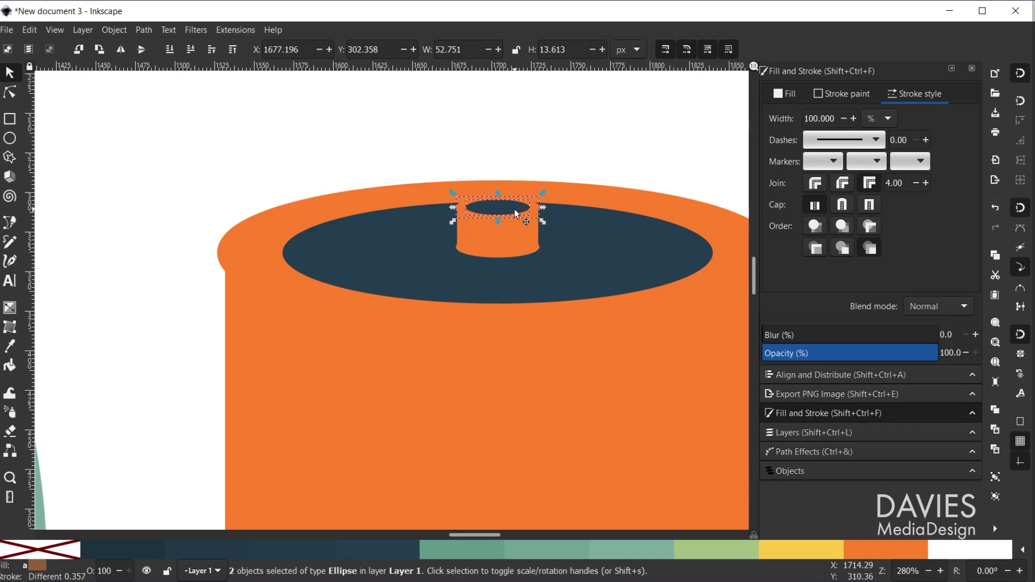
left_click(619, 141)
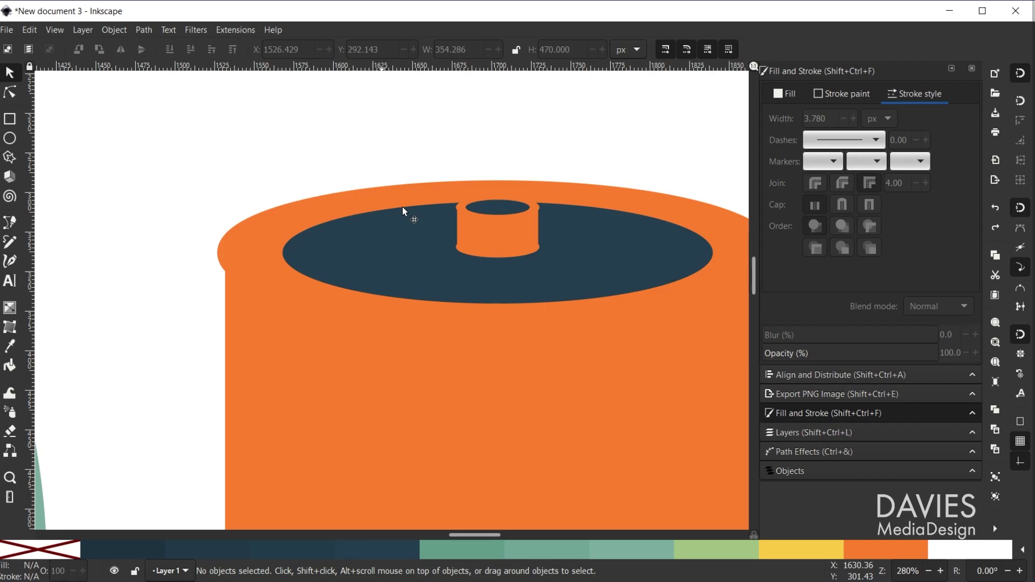
left_click(501, 255)
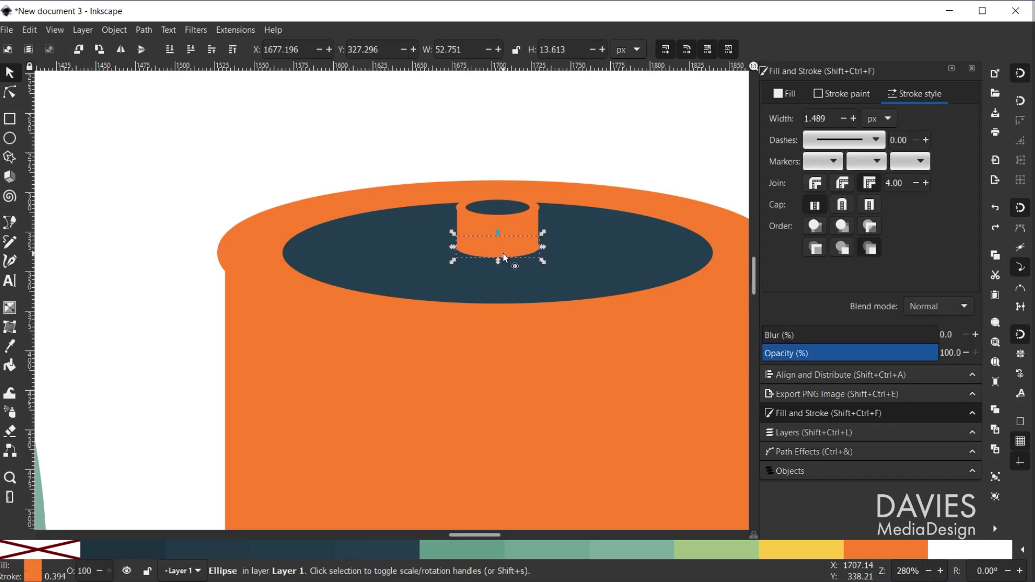
left_click(529, 228, "shift")
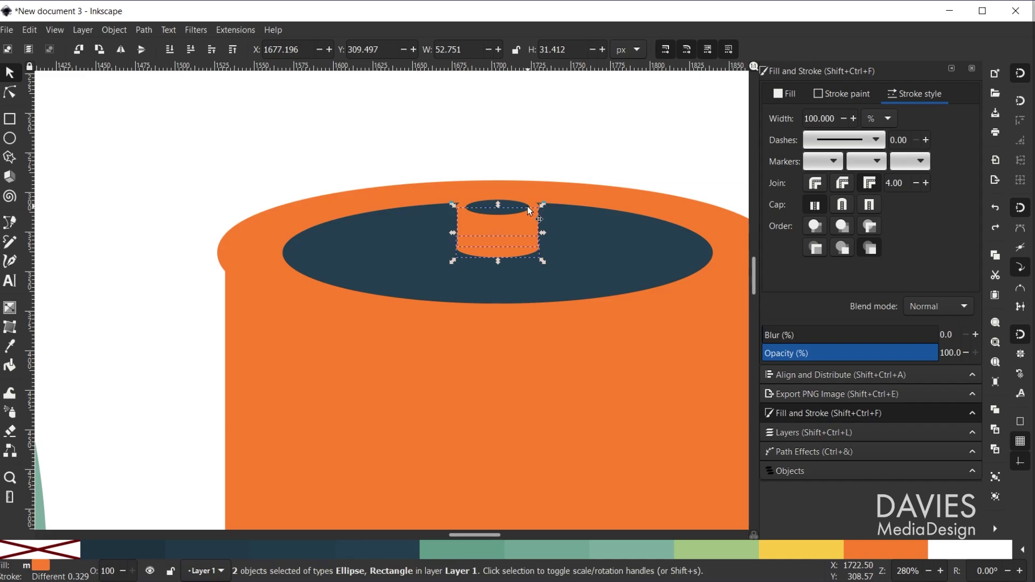
left_click(519, 209, "shift")
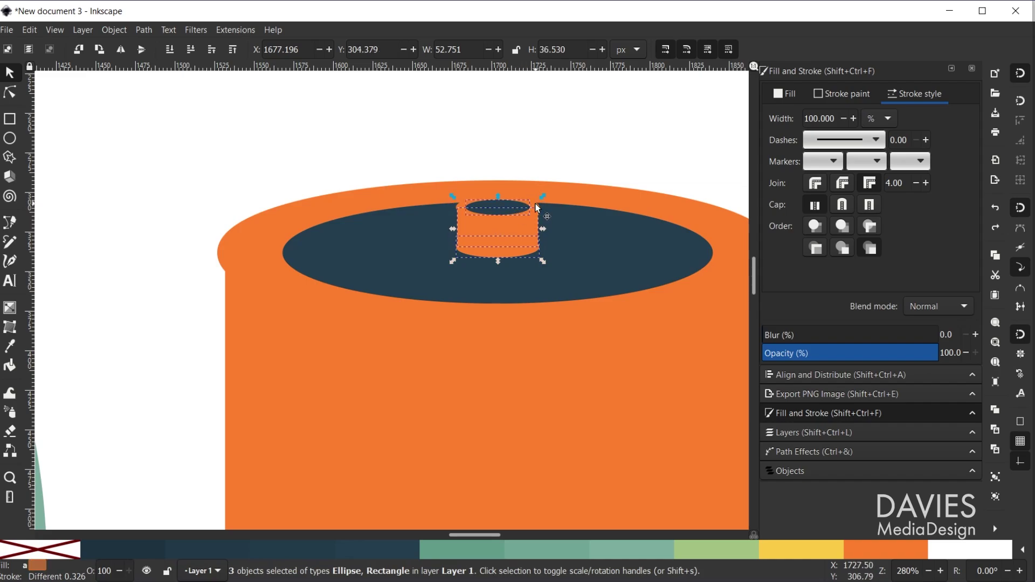
left_click(537, 208, "shift")
left_click(536, 208, "shift")
left_click(536, 200, "shift")
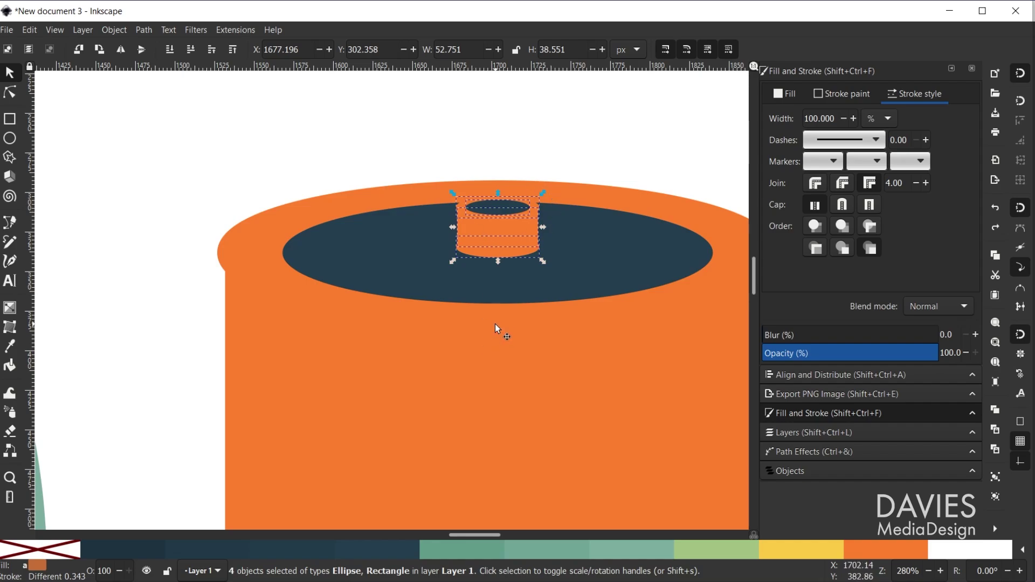
key("ctrl+g")
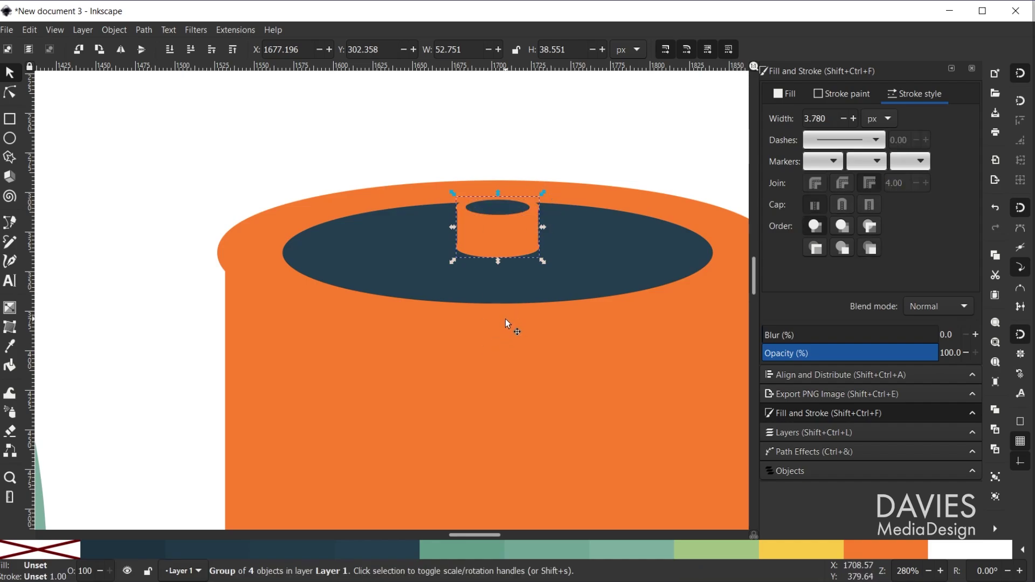
Nudge the terminal cap up one step with the Up arrow
key("Up")
key("Up")
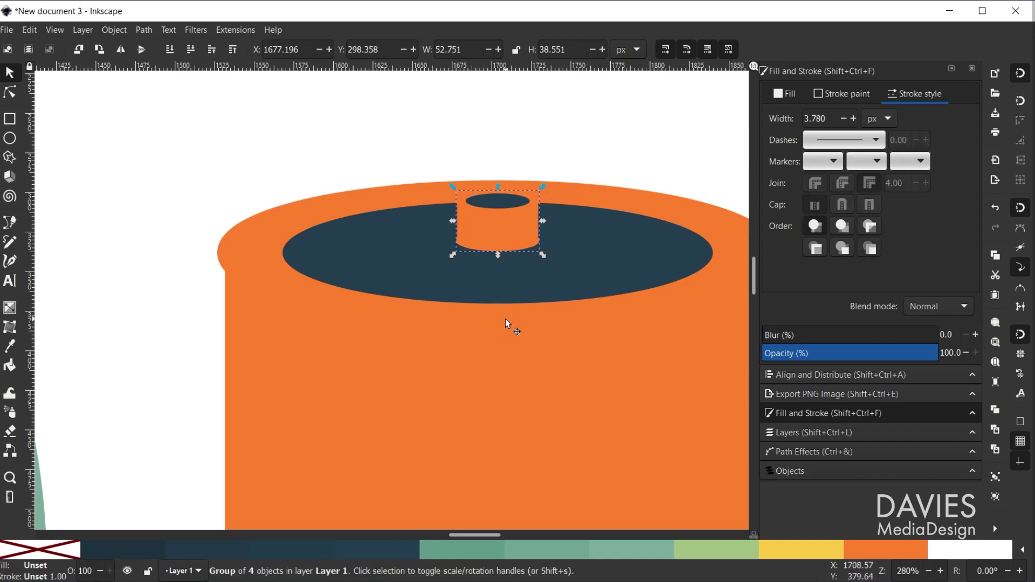
left_click(592, 136)
scroll(498, 204, "down", 4, "ctrl")
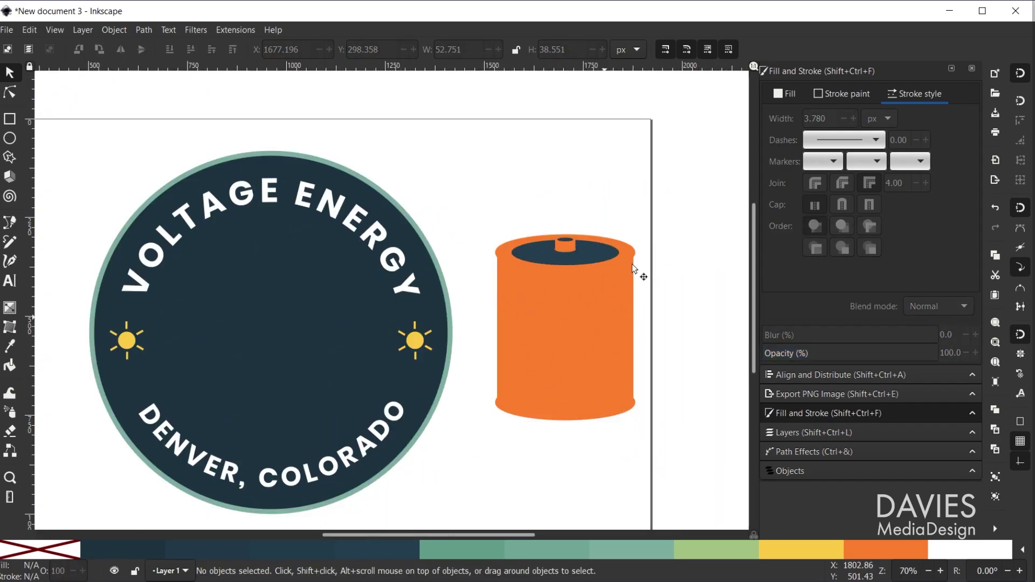
Draw a closed ten-corner zigzag lightning-bolt path with straight Bezier segments right of the battery
left_click_drag(527, 533, 588, 547)
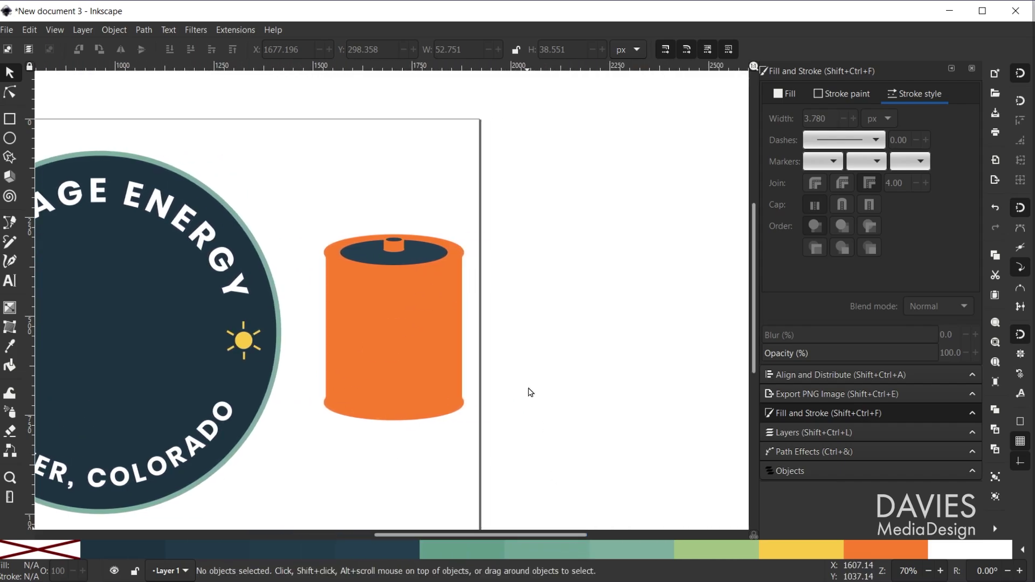
left_click(10, 222)
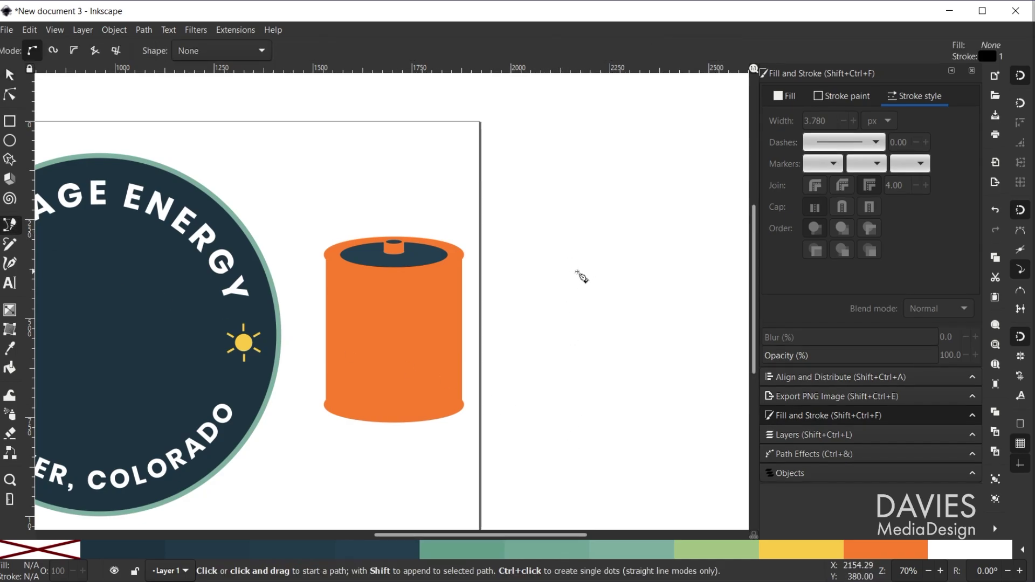
left_click(601, 250)
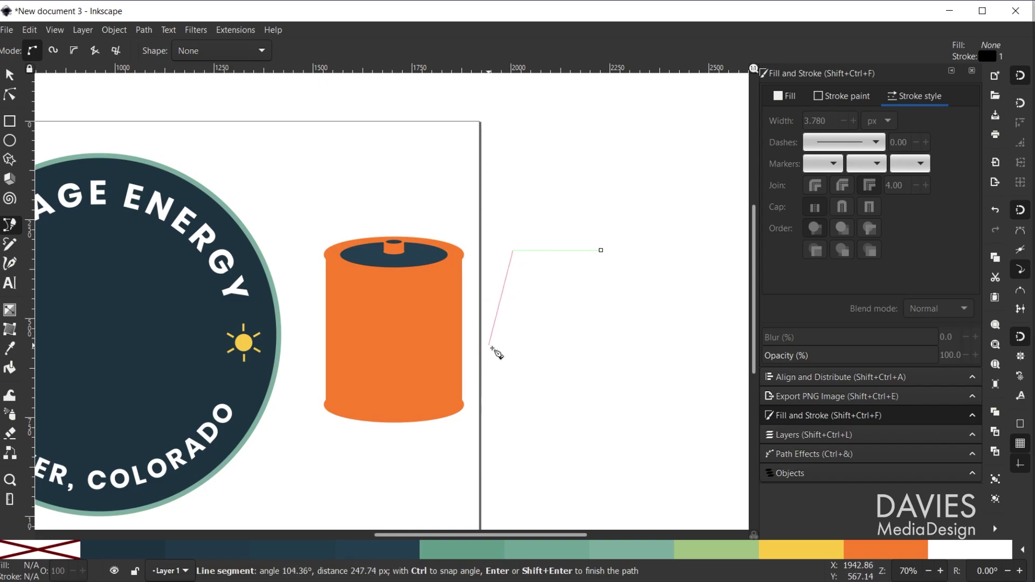
left_click(489, 348)
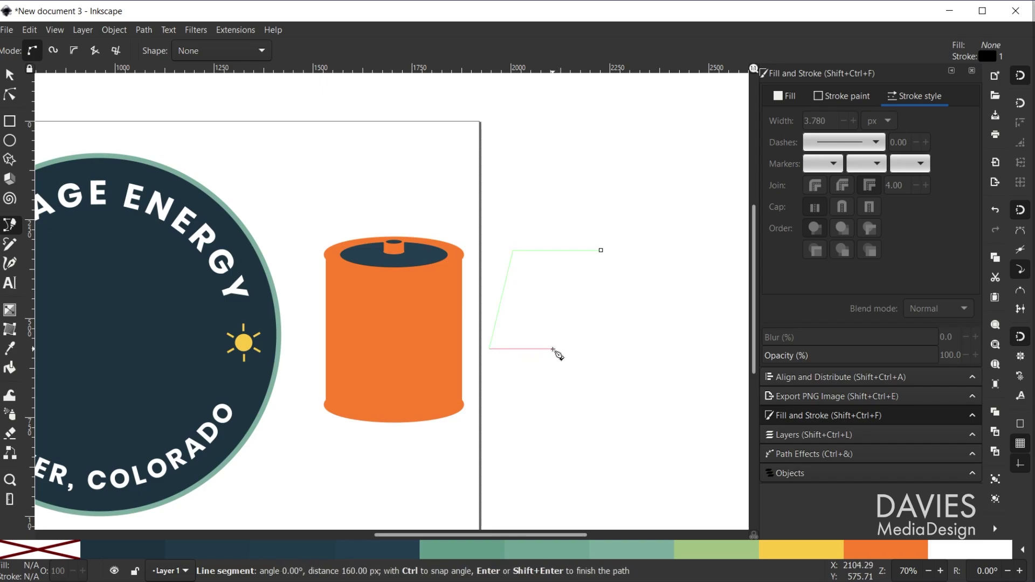
left_click(549, 348)
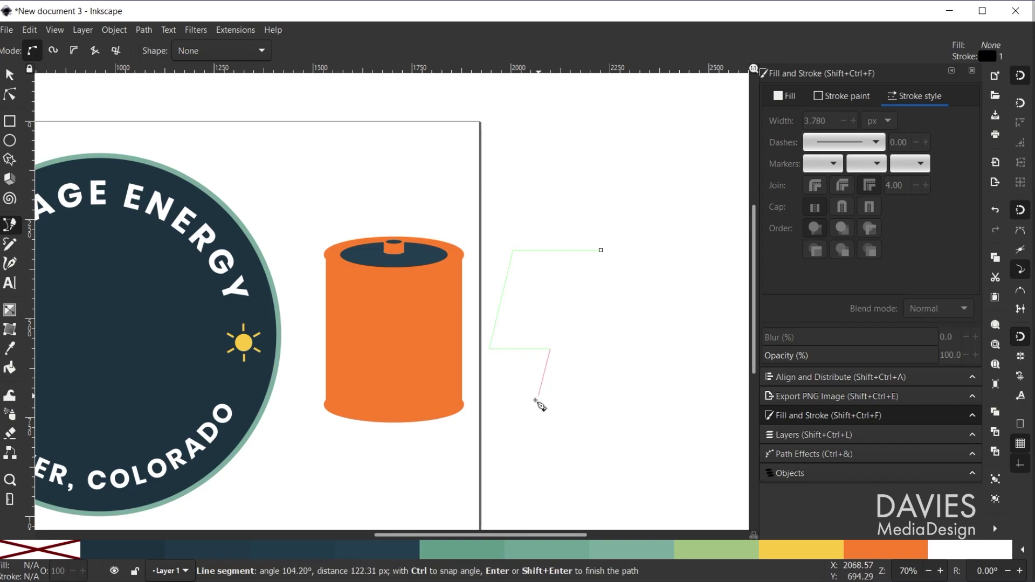
left_click(503, 415)
left_click(562, 414)
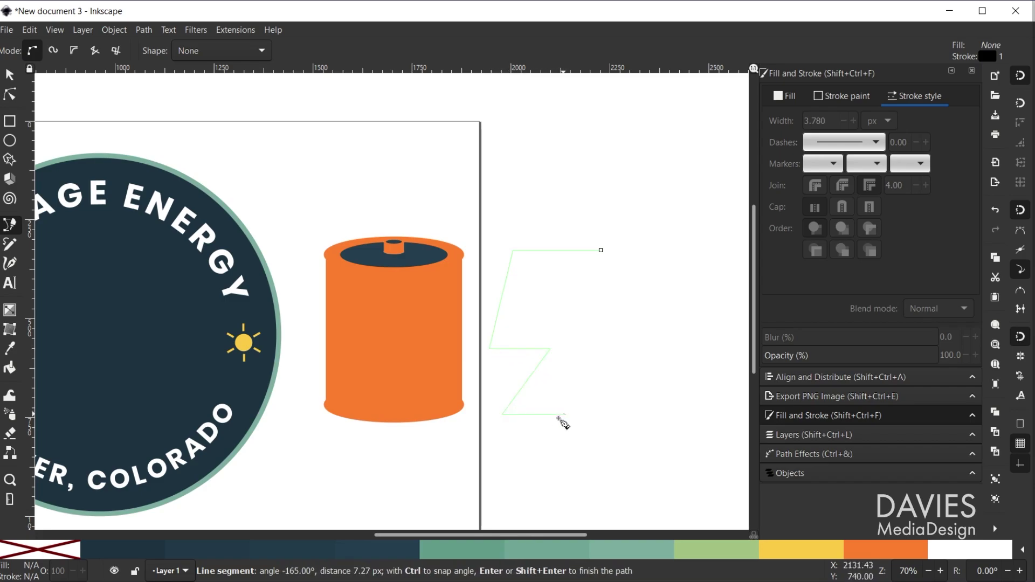
left_click(535, 472)
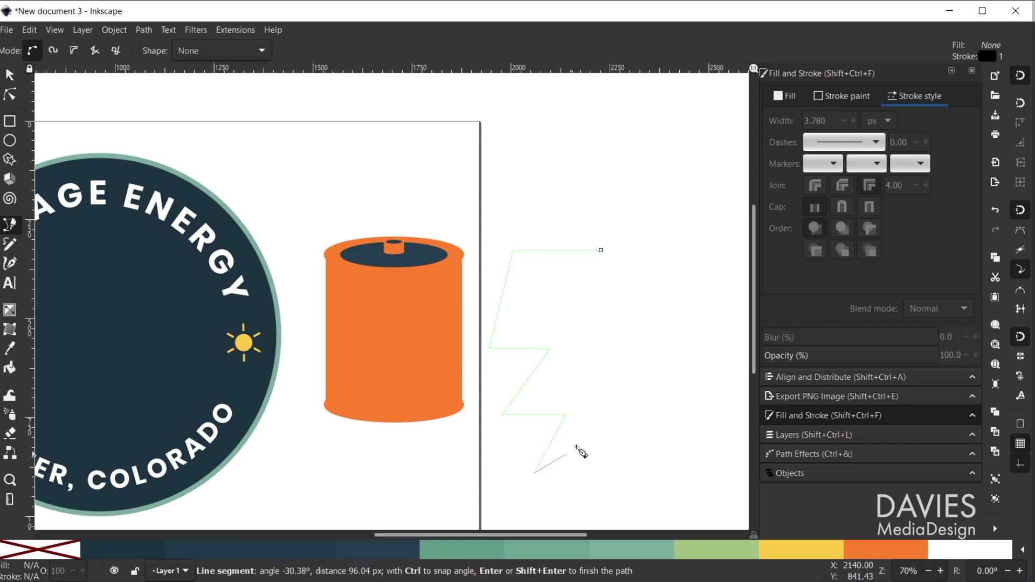
left_click(626, 394)
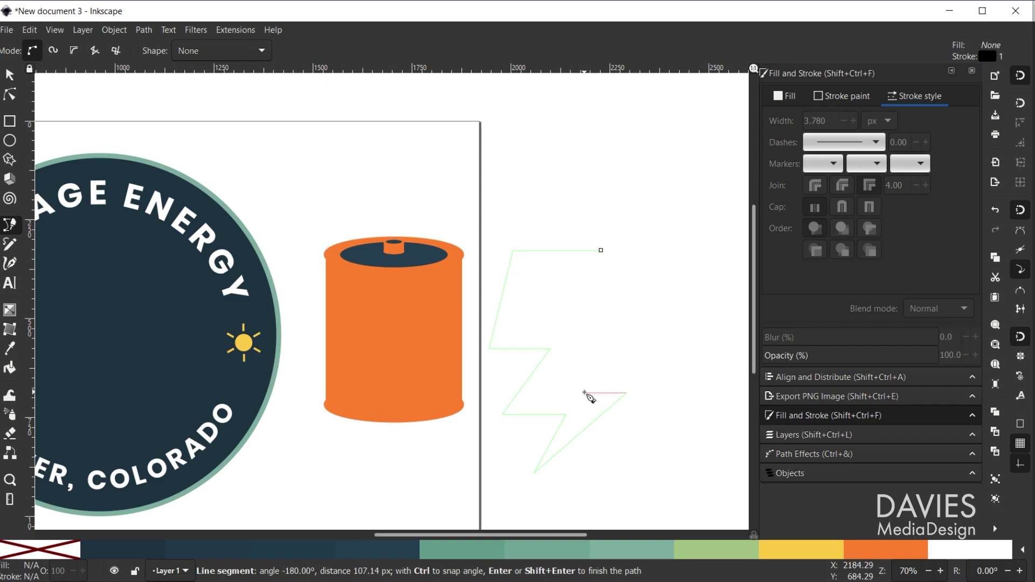
left_click(584, 393)
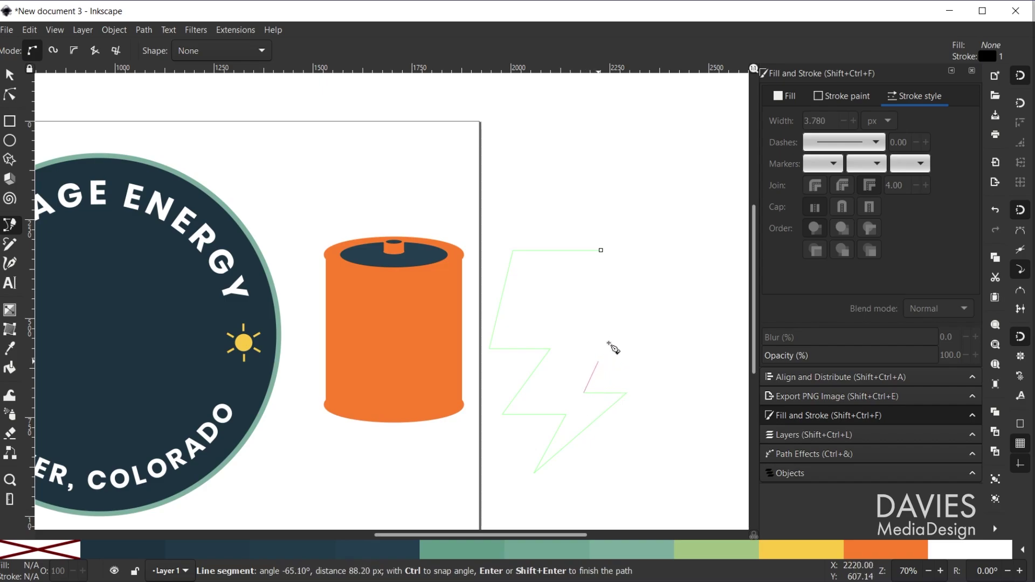
left_click(626, 320)
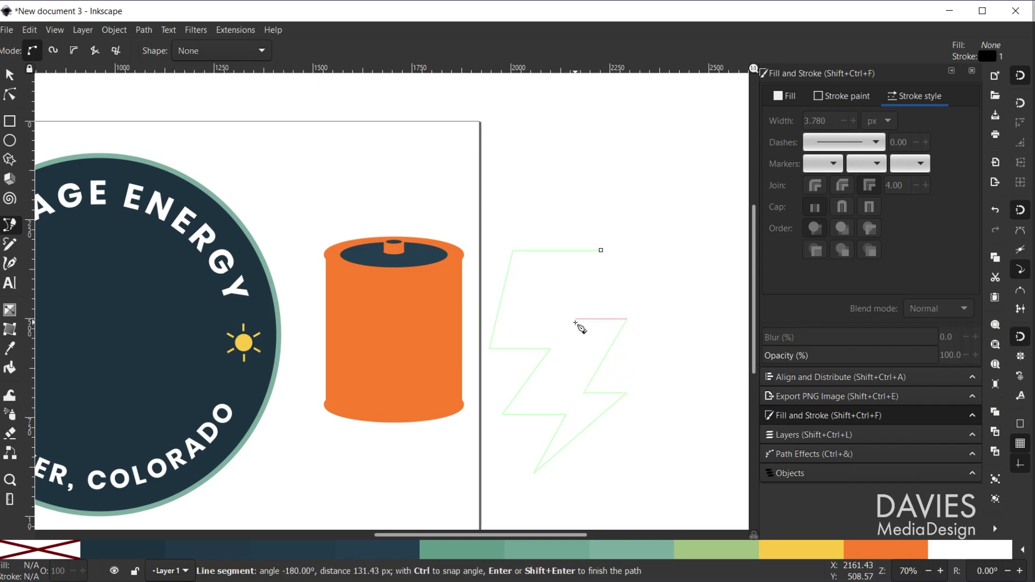
left_click(576, 319)
left_click(601, 250)
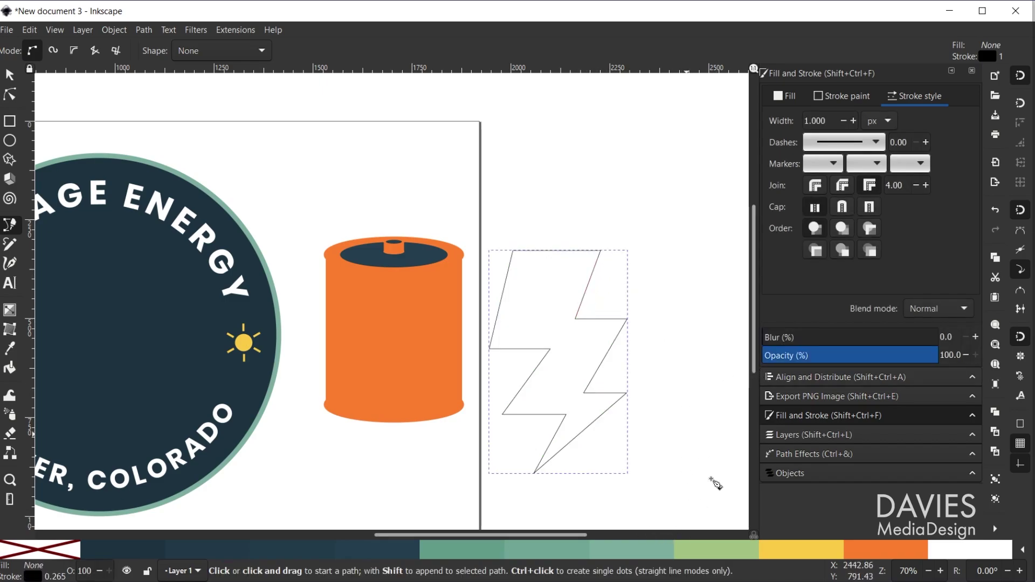
Fill the bolt yellow, remove its outline, and scale it to 204.286 × 329.871 px
left_click(791, 549)
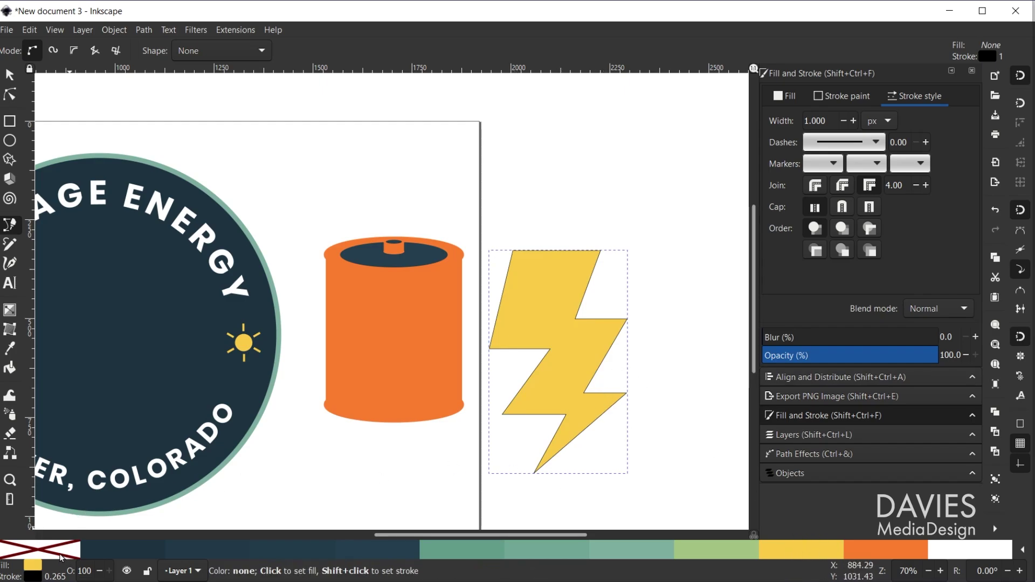
left_click(63, 551, "shift")
left_click(9, 75)
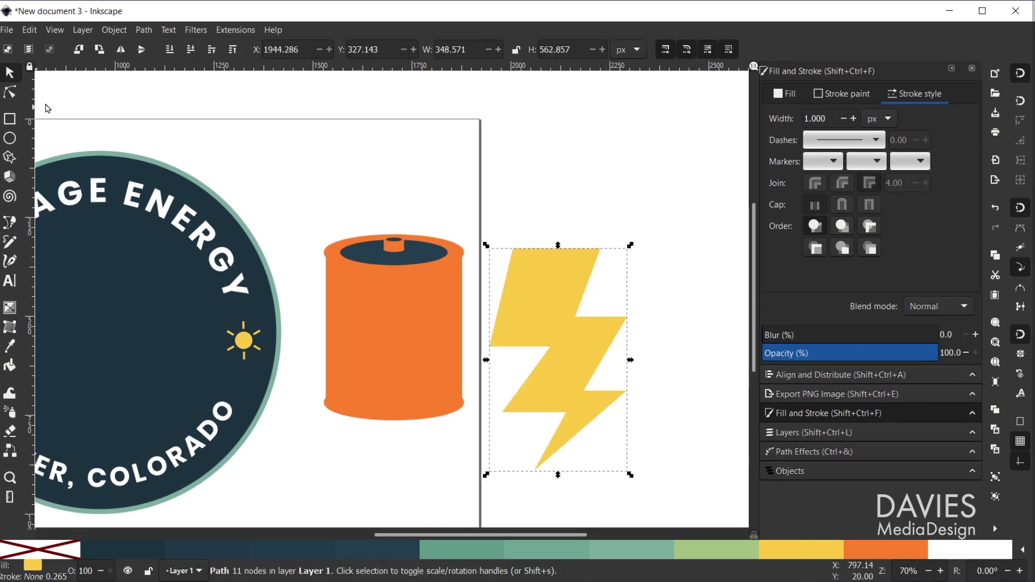
left_click_drag(628, 245, 577, 300)
Move the bolt onto the battery and centre it on the vertical axis relative to the battery
left_click_drag(515, 375, 390, 318)
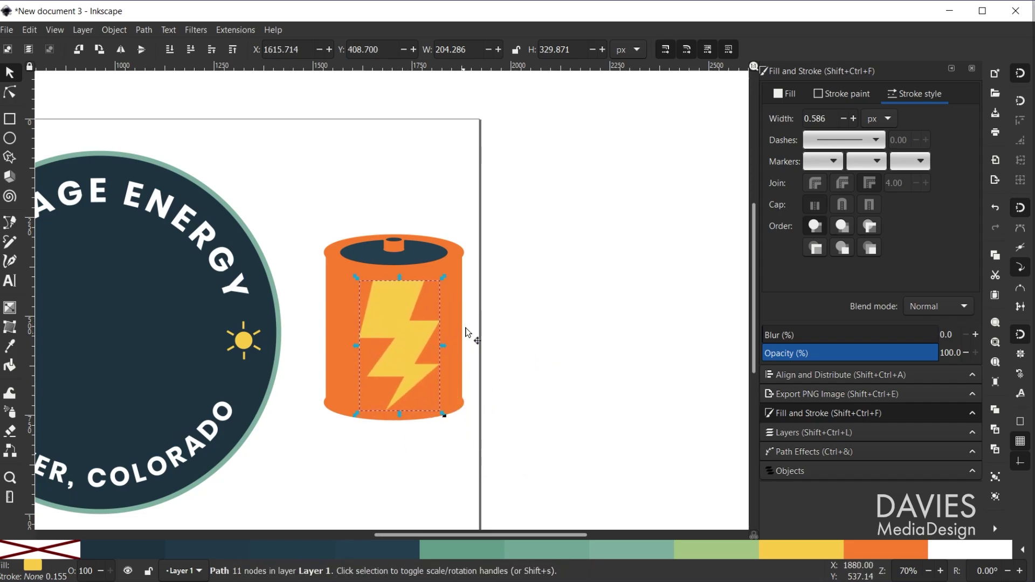
left_click(457, 296, "shift")
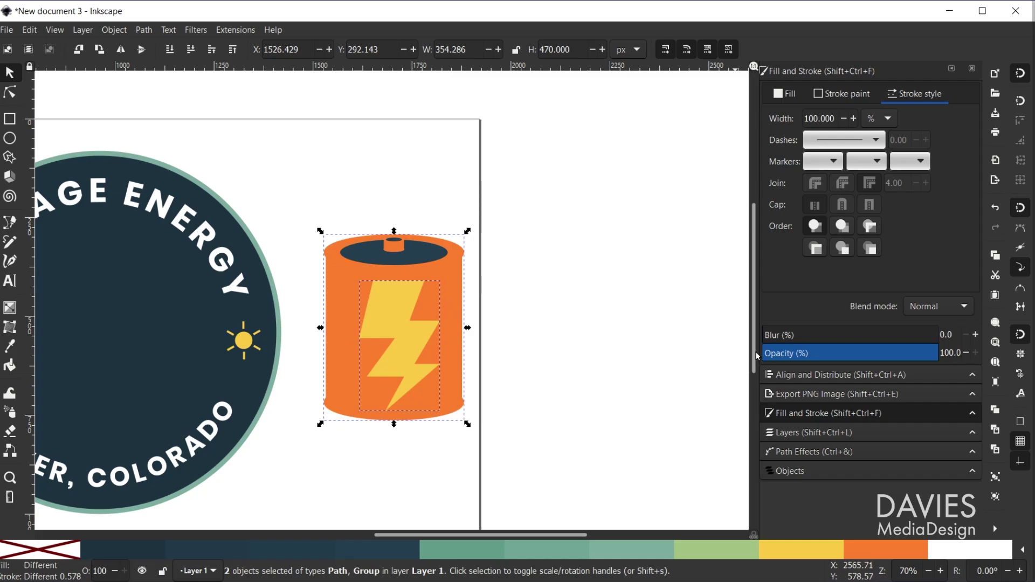
left_click(831, 377)
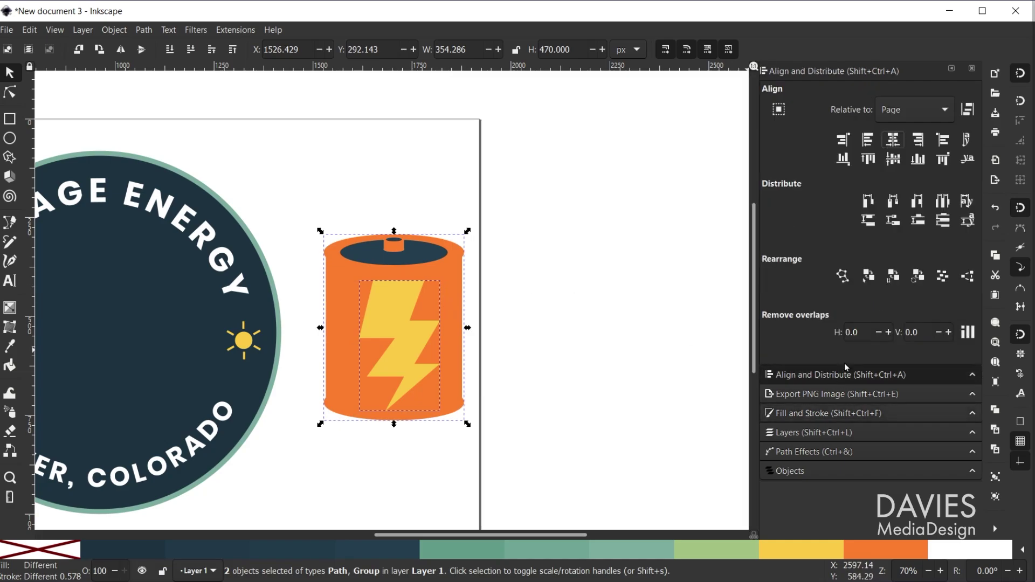
left_click(916, 99)
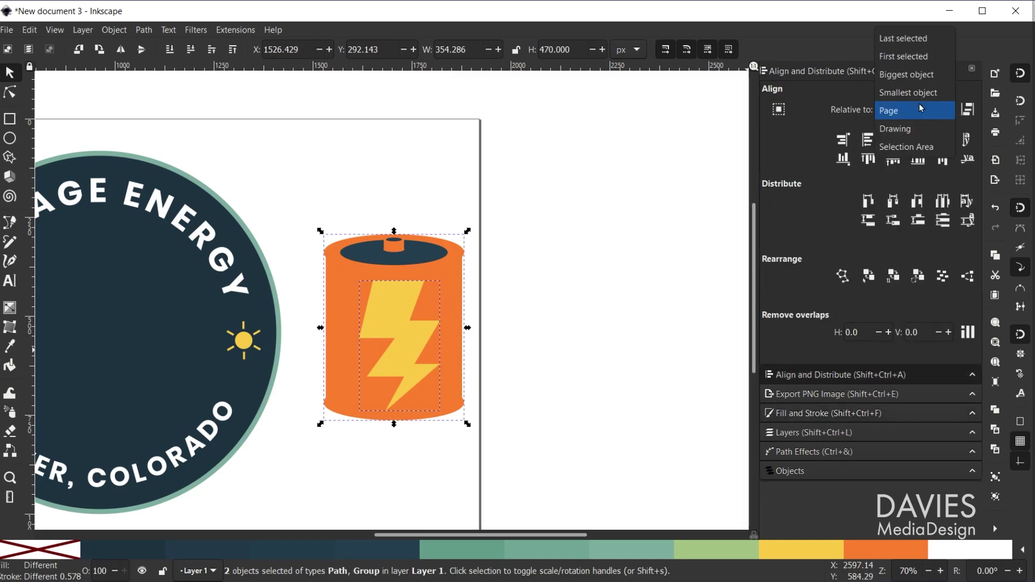
left_click(923, 46)
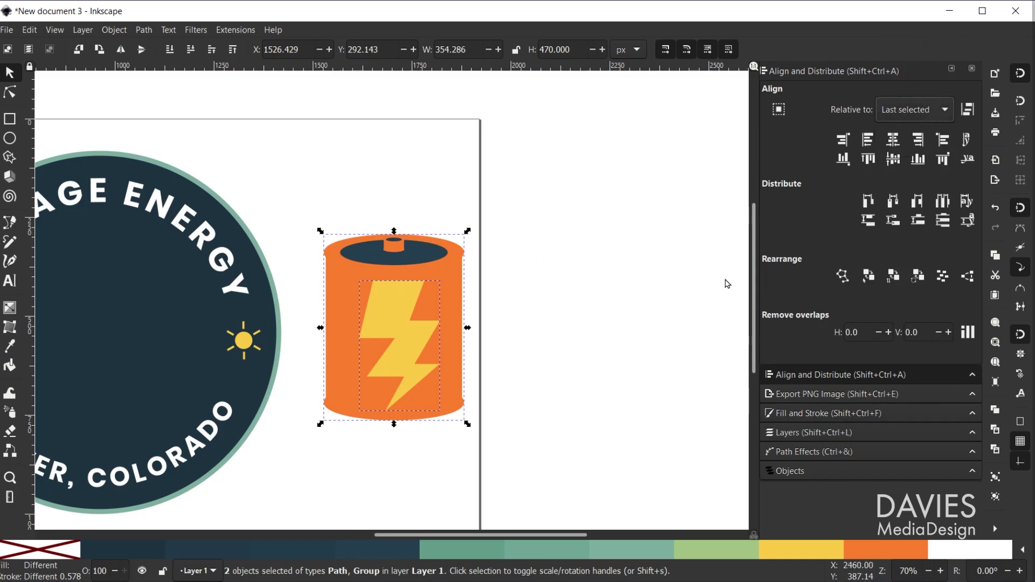
left_click(897, 143)
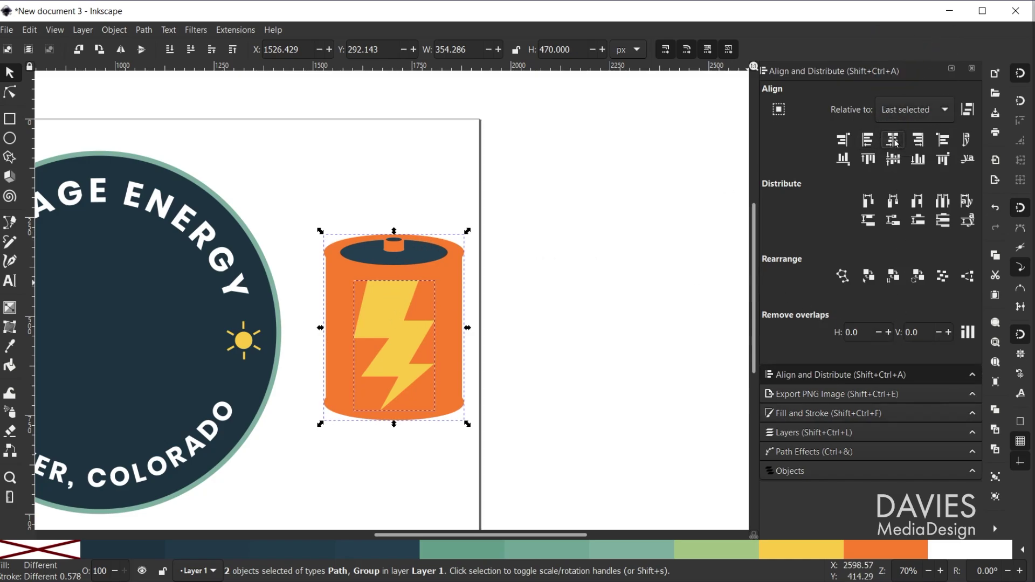
left_click(531, 212)
left_click_drag(548, 534, 503, 534)
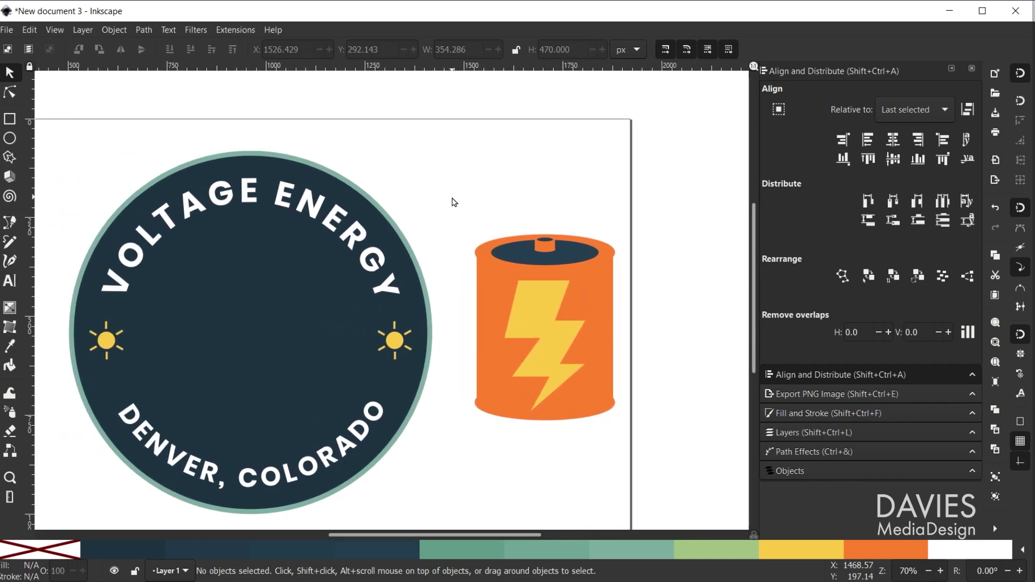
Group all the battery pieces and drag the group into the badge
left_click_drag(453, 202, 647, 478)
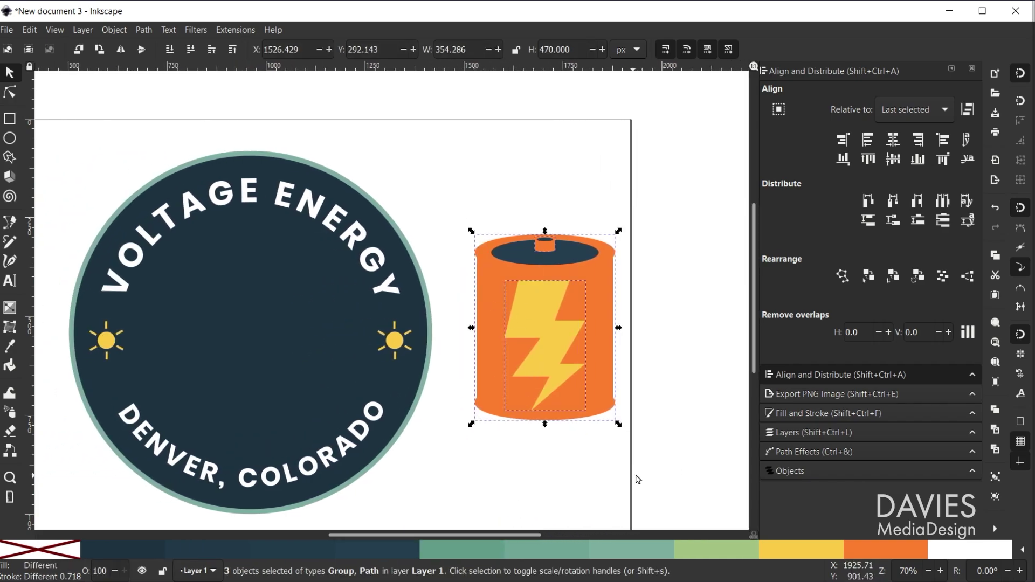
key("ctrl")
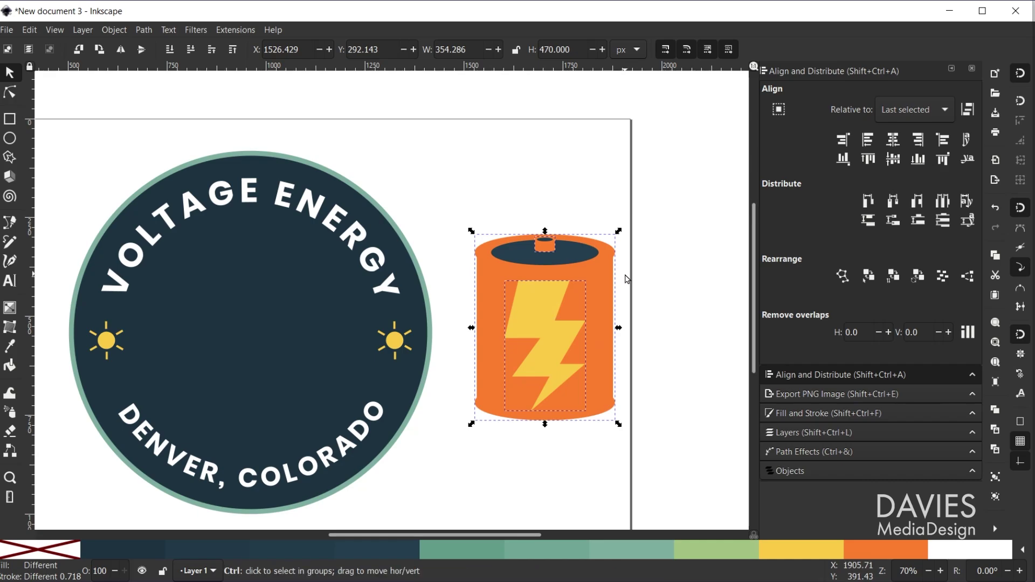
key("ctrl+g")
left_click_drag(576, 296, 303, 303)
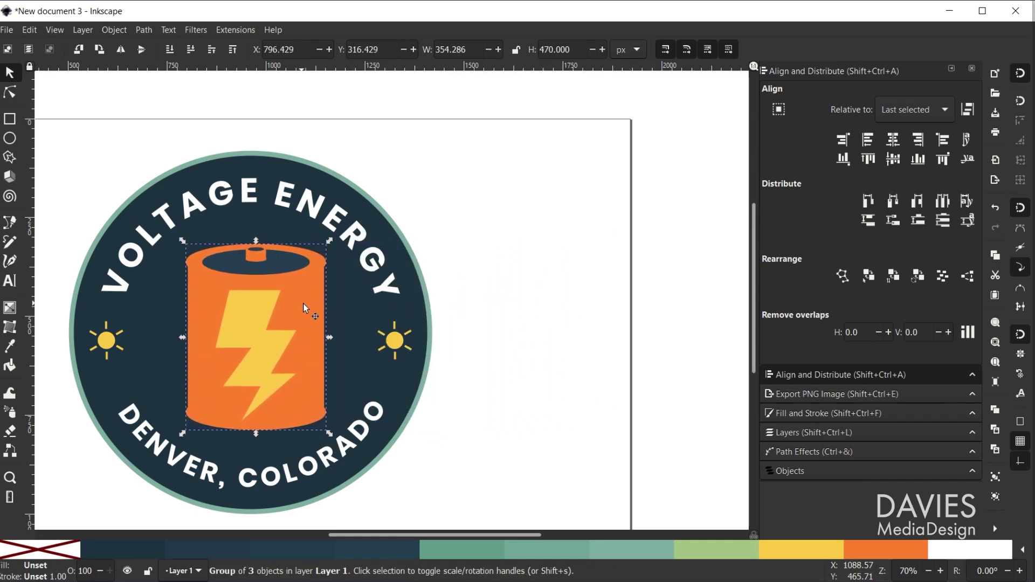
Centre the battery group horizontally and vertically relative to the page
left_click(908, 116)
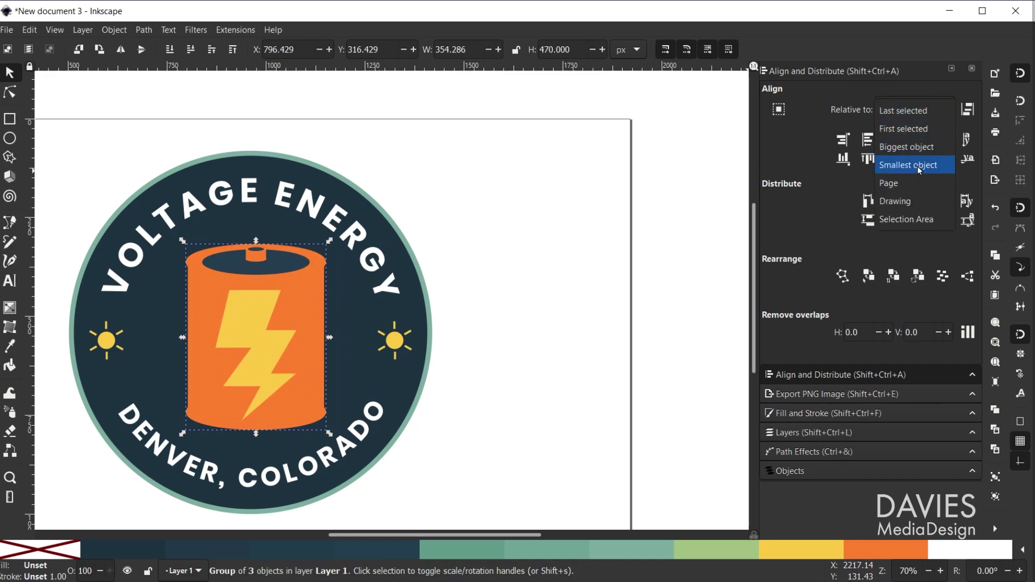
left_click(903, 184)
left_click(893, 141)
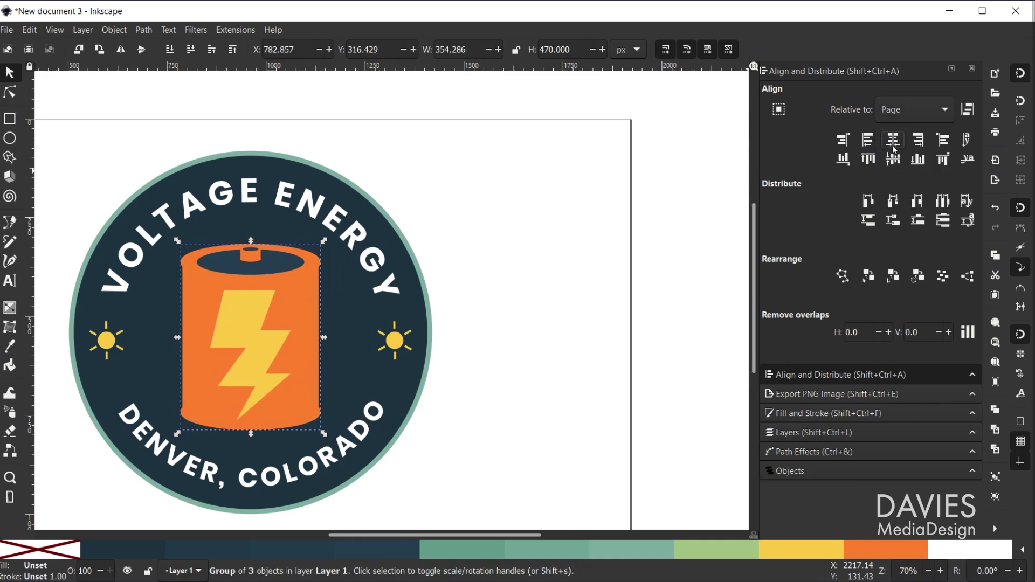
left_click(893, 159)
left_click(489, 227)
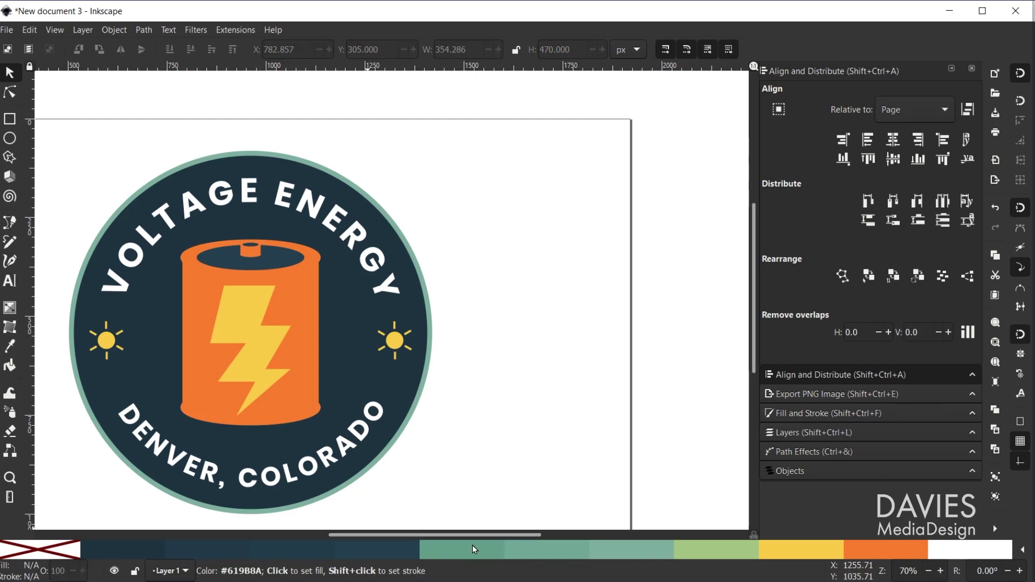
Draw a yellow rectangle over the page and size it to 1920 × 1080 px
key("minus")
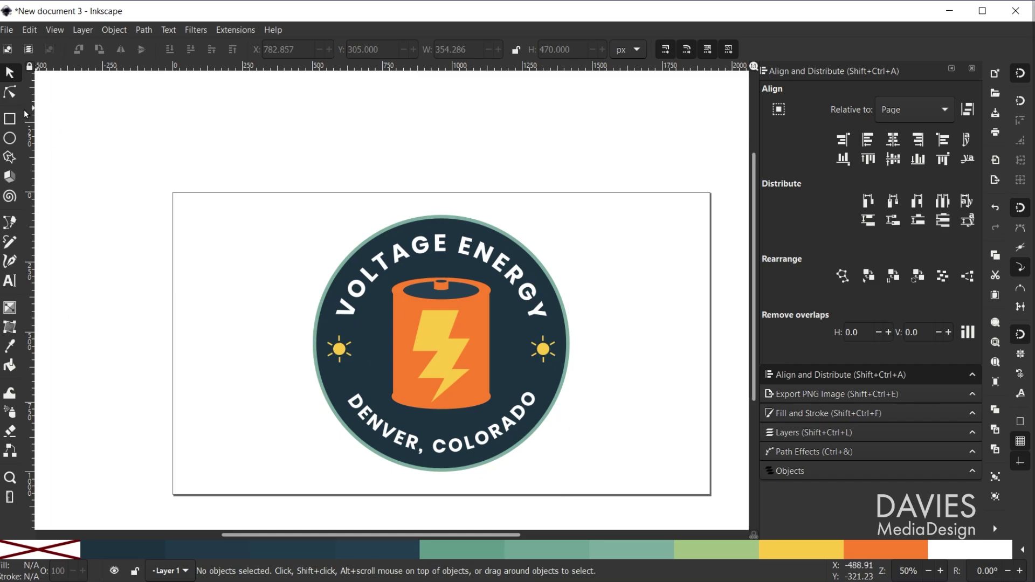
left_click(10, 119)
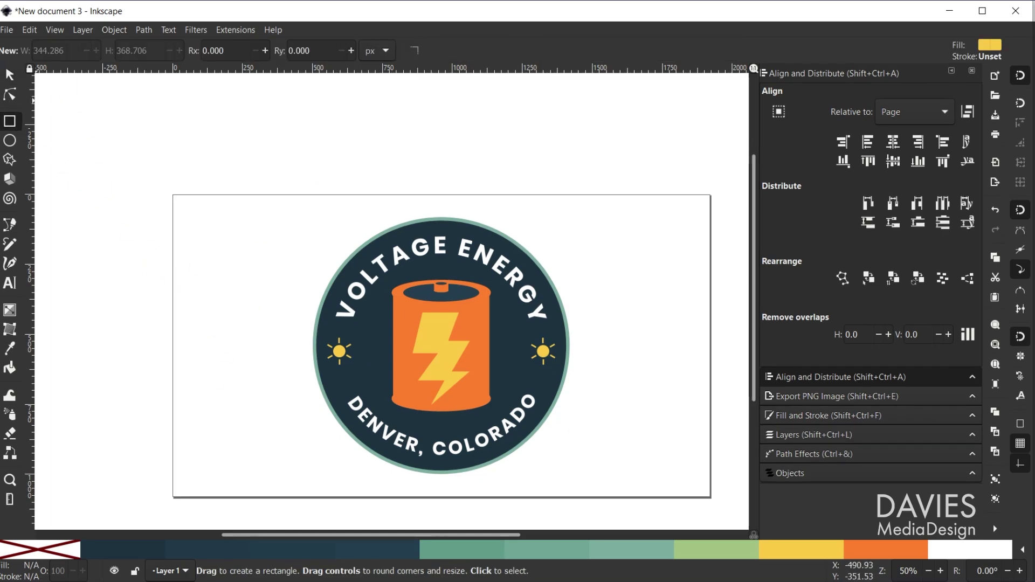
left_click_drag(167, 184, 724, 513)
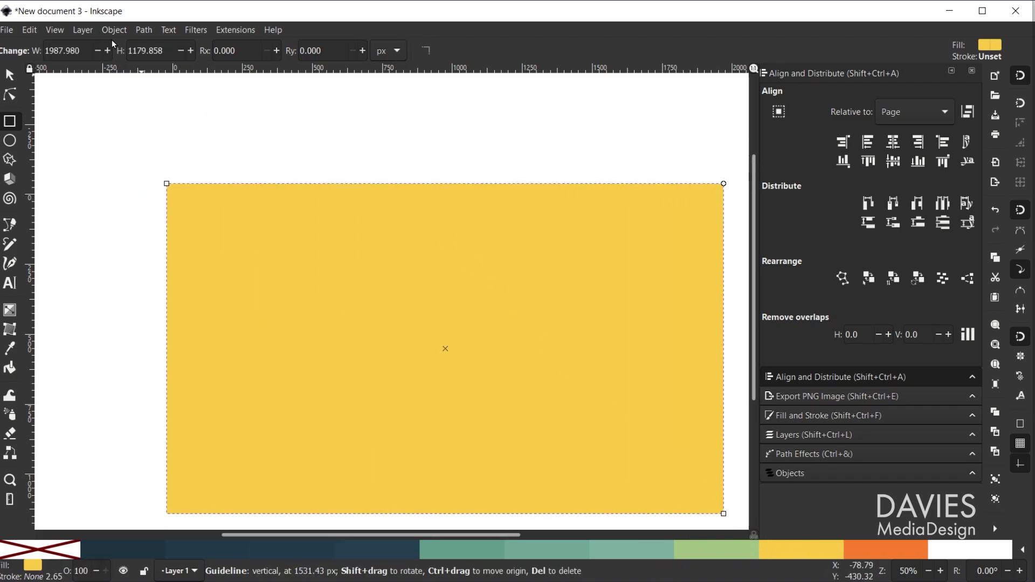
left_click(9, 74)
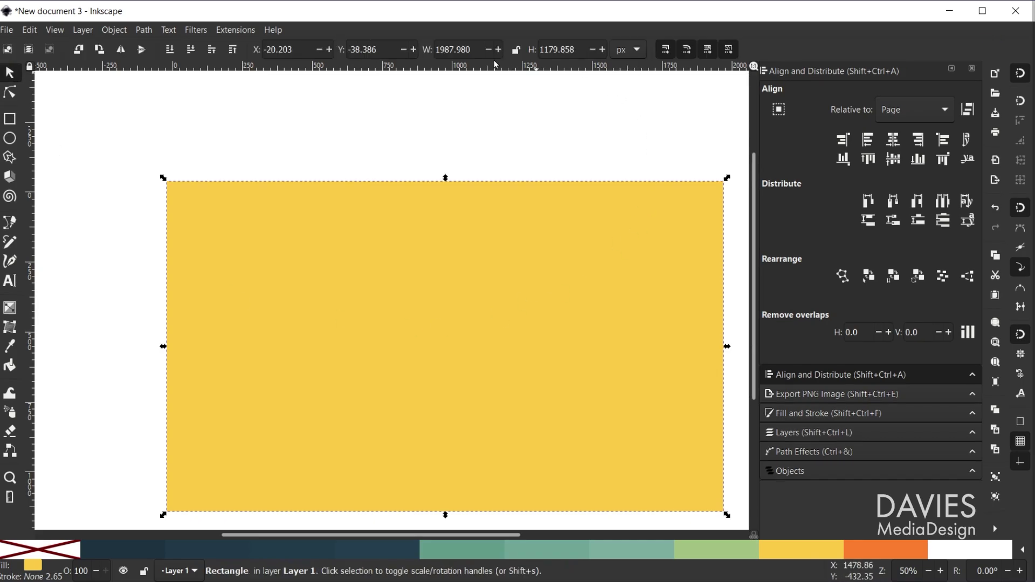
double_click(460, 50)
type("1920")
key("Tab")
type("10")
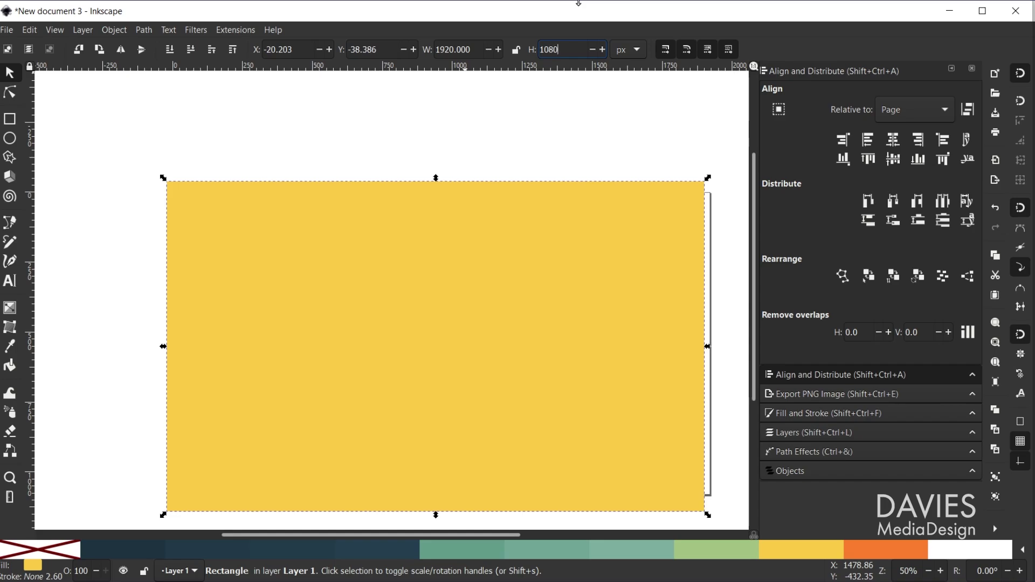
type("80")
key("Return")
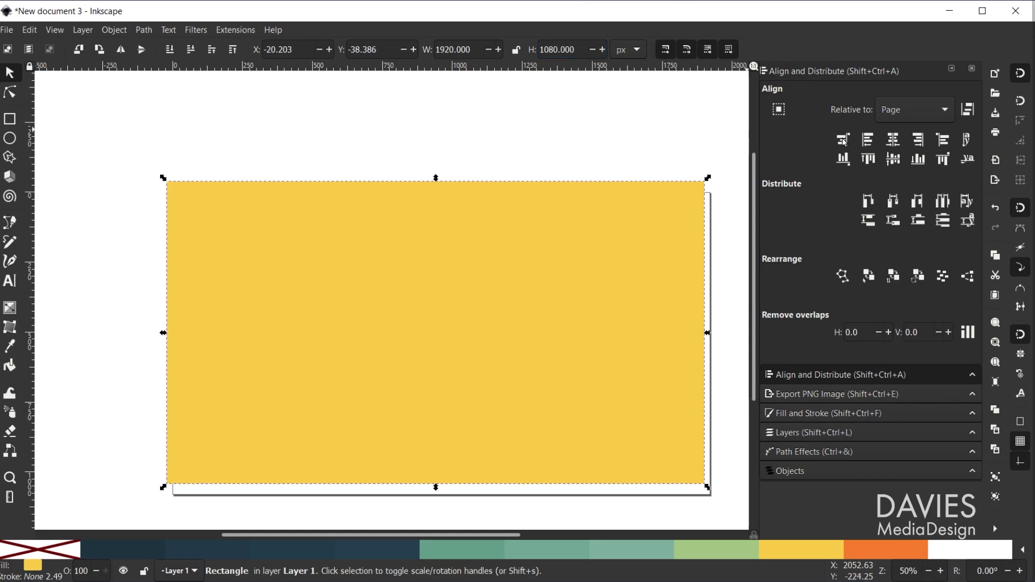
Centre the yellow background on the page and lower it behind the badge
left_click(893, 141)
left_click(897, 161)
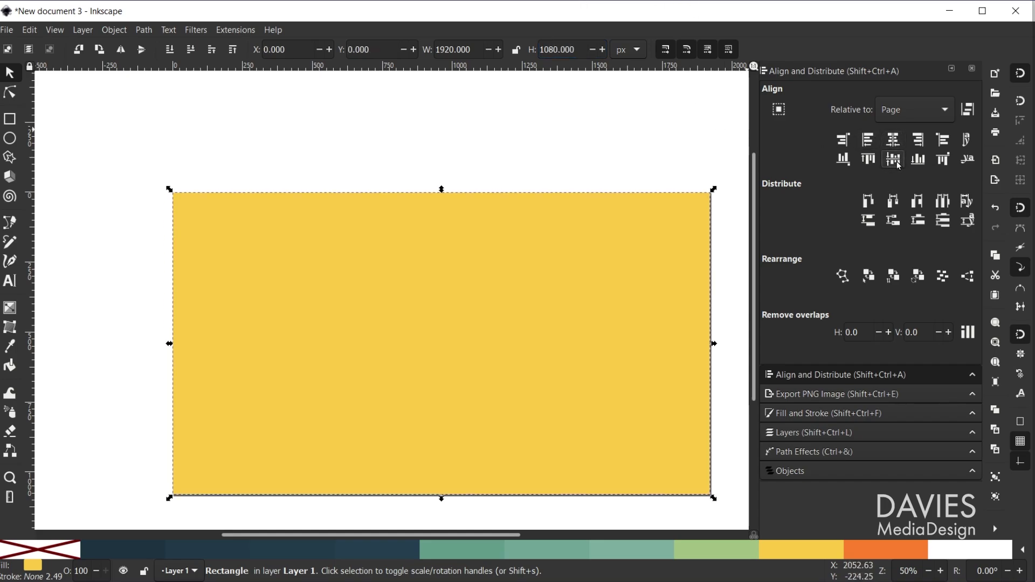
left_click(170, 50)
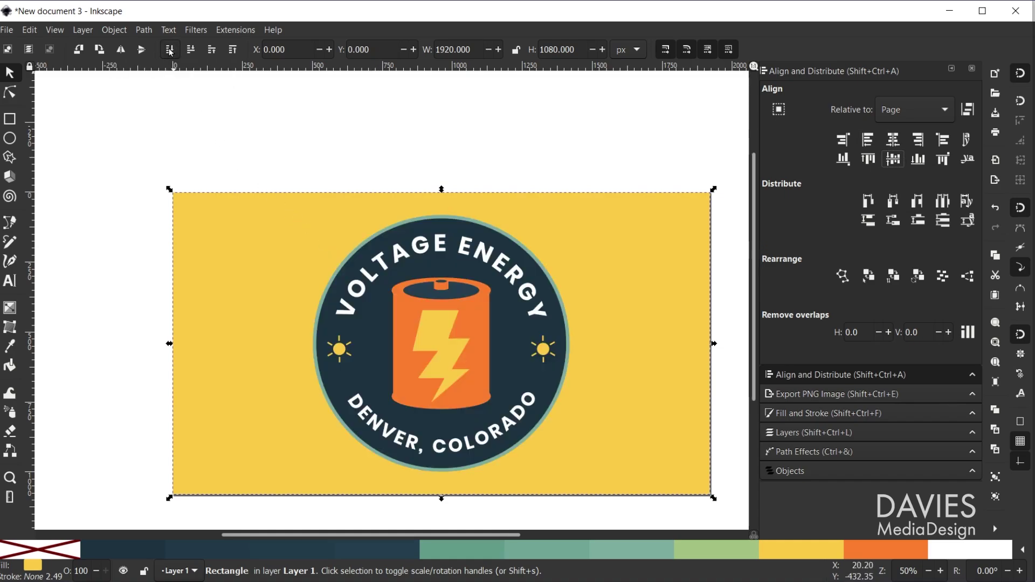
Duplicate the badge's dark circle and give the copy a white stroke and no fill
left_click(651, 143)
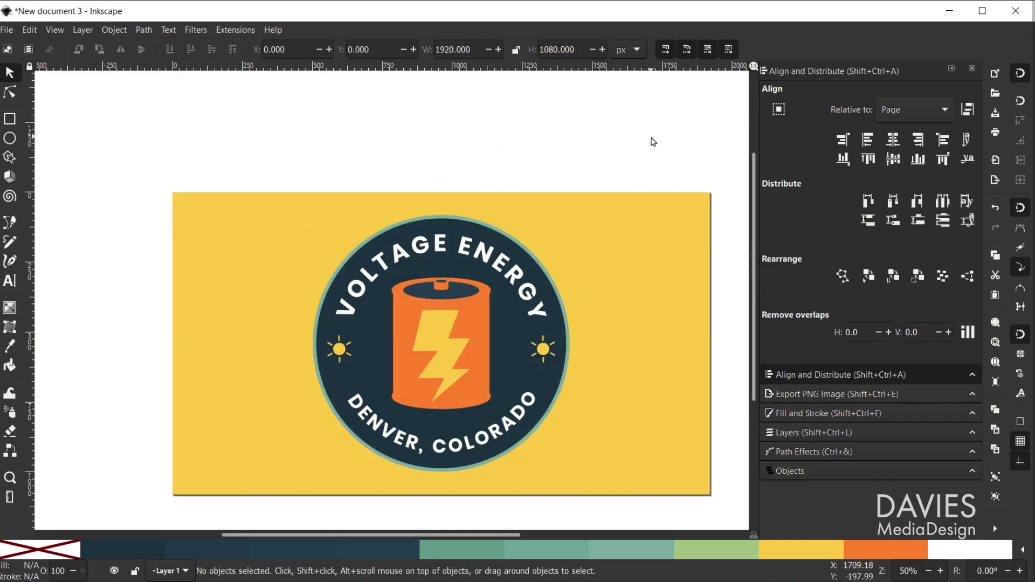
left_click(516, 250)
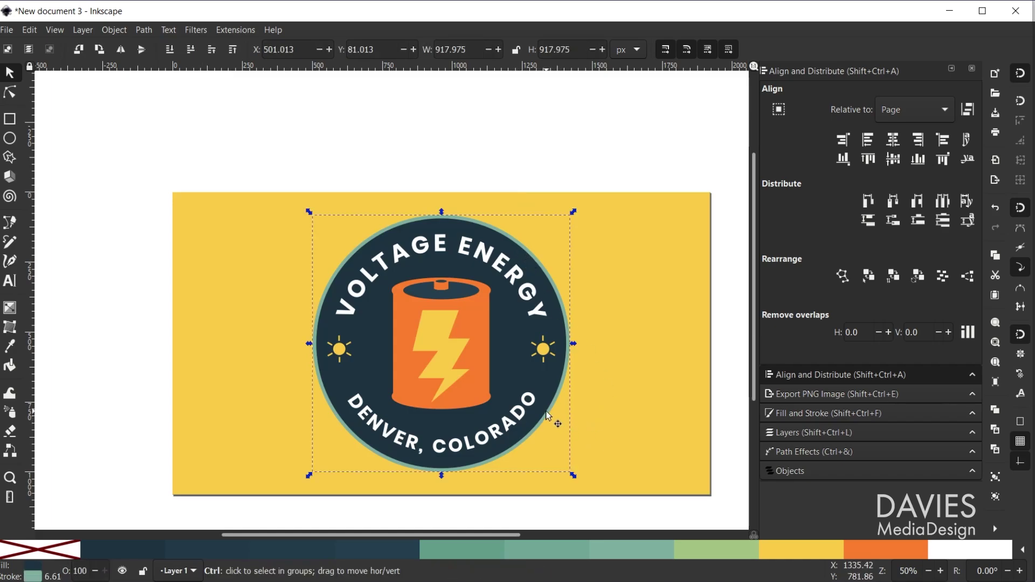
key("Home")
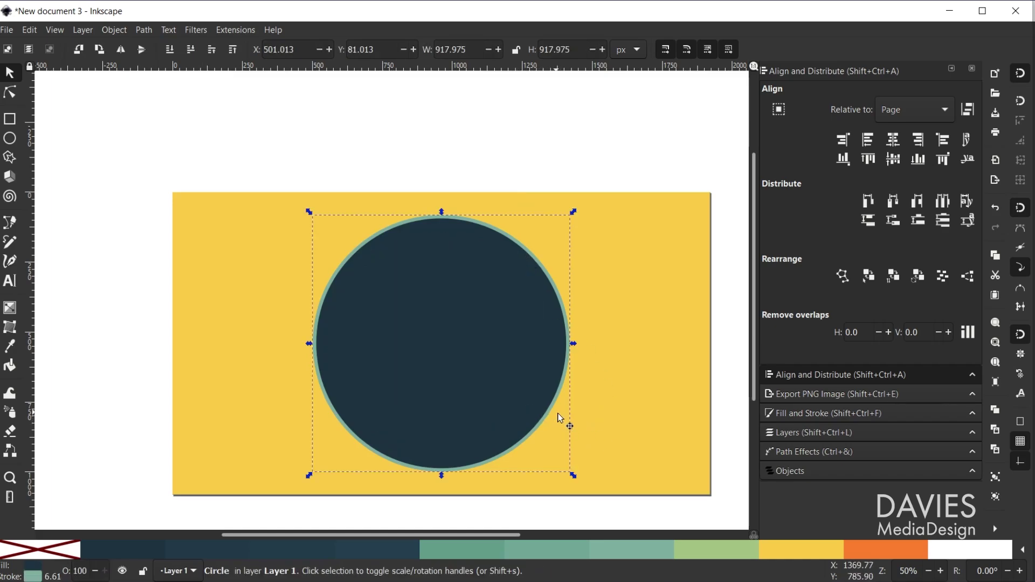
left_click(999, 554, "shift")
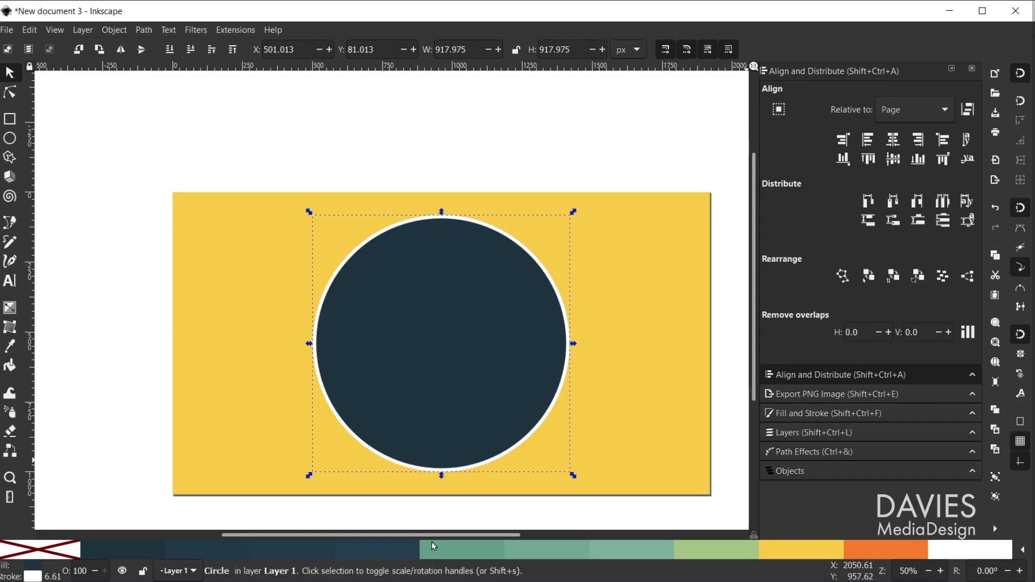
left_click(47, 553)
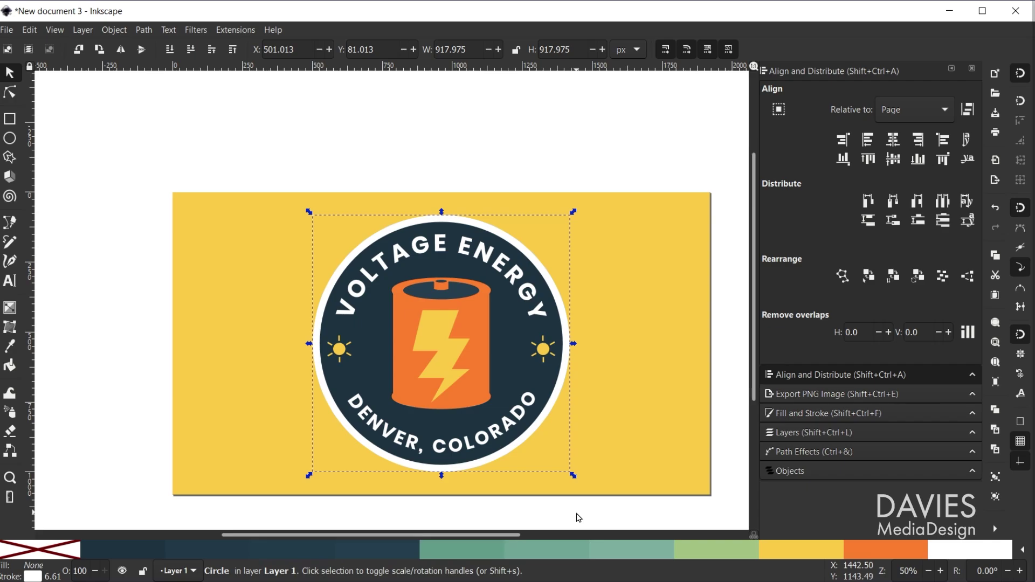
Set the white circle's stroke width to 10 px in Fill and Stroke
left_click(34, 577)
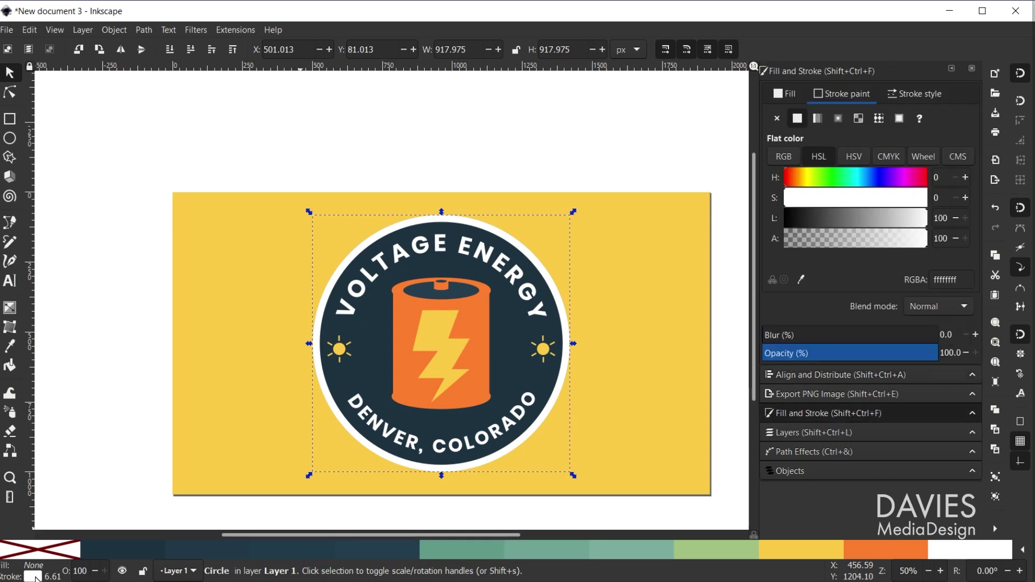
left_click(888, 96)
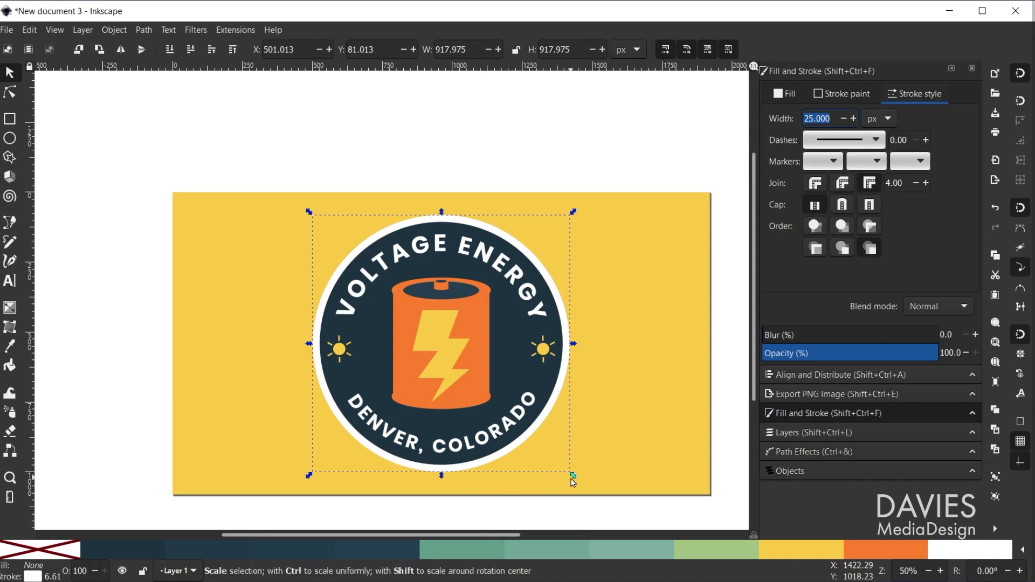
left_click_drag(577, 478, 583, 492)
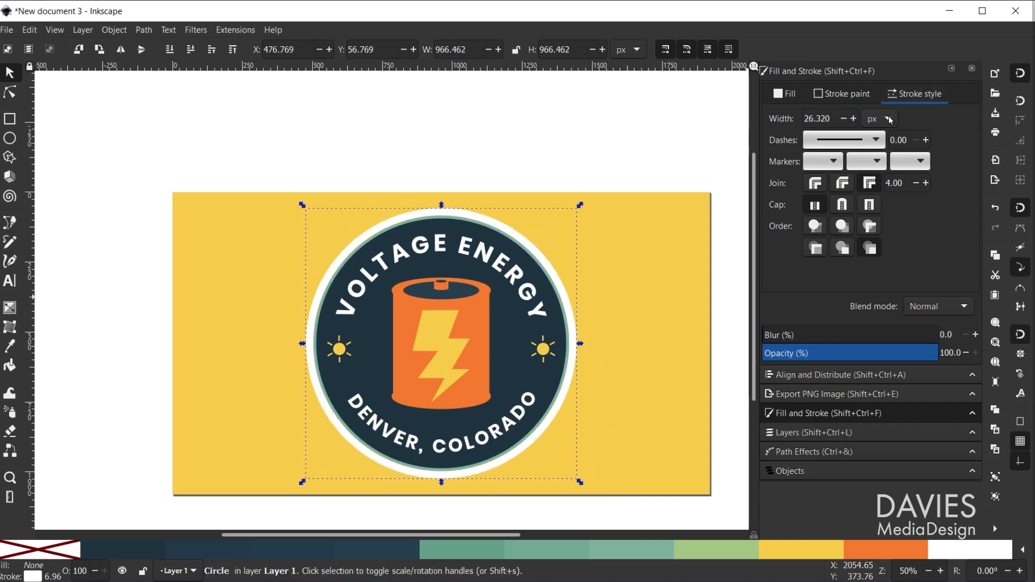
double_click(830, 119)
type("10")
key("Return")
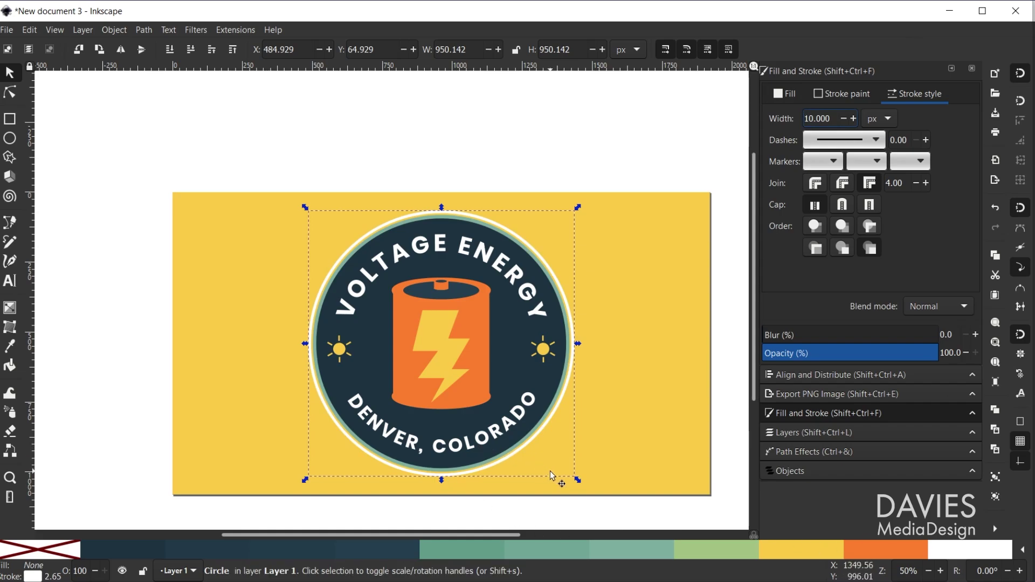
Scale the white ring so it sits just outside the teal border, about 934 px wide
left_click_drag(576, 482, 607, 507)
scroll(531, 458, "up", 2)
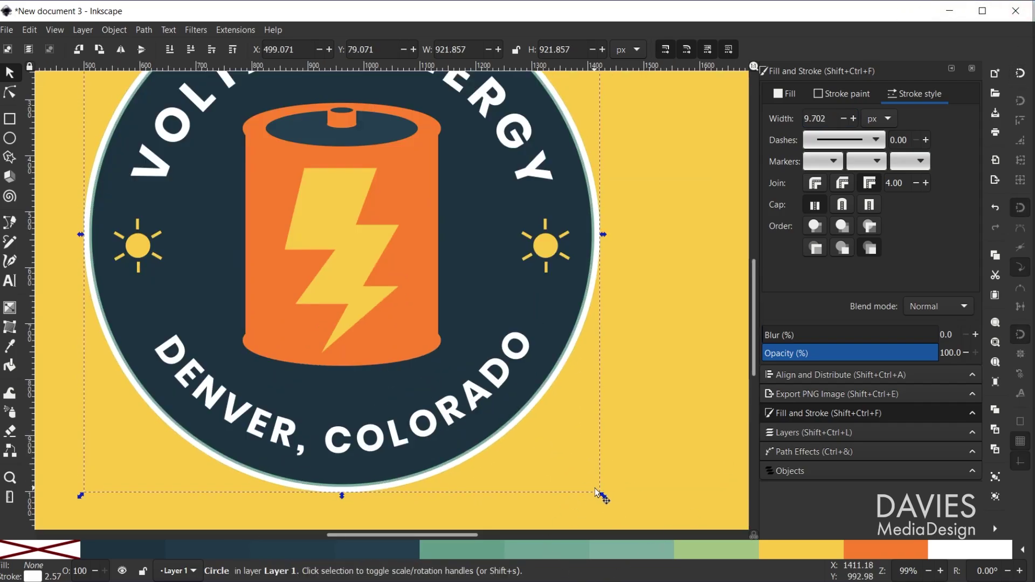
left_click_drag(602, 494, 606, 500)
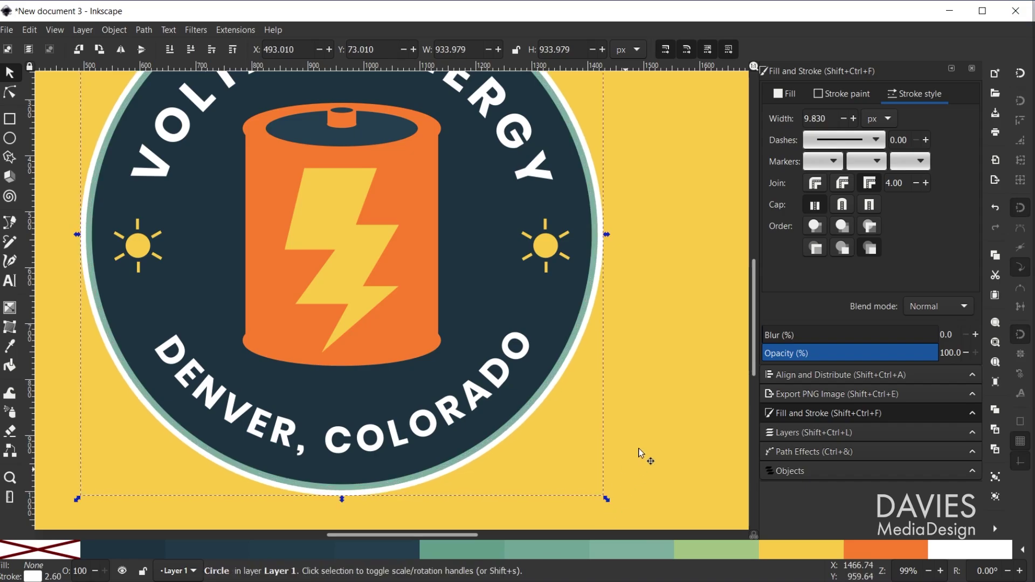
scroll(521, 386, "down", 2)
key("Escape")
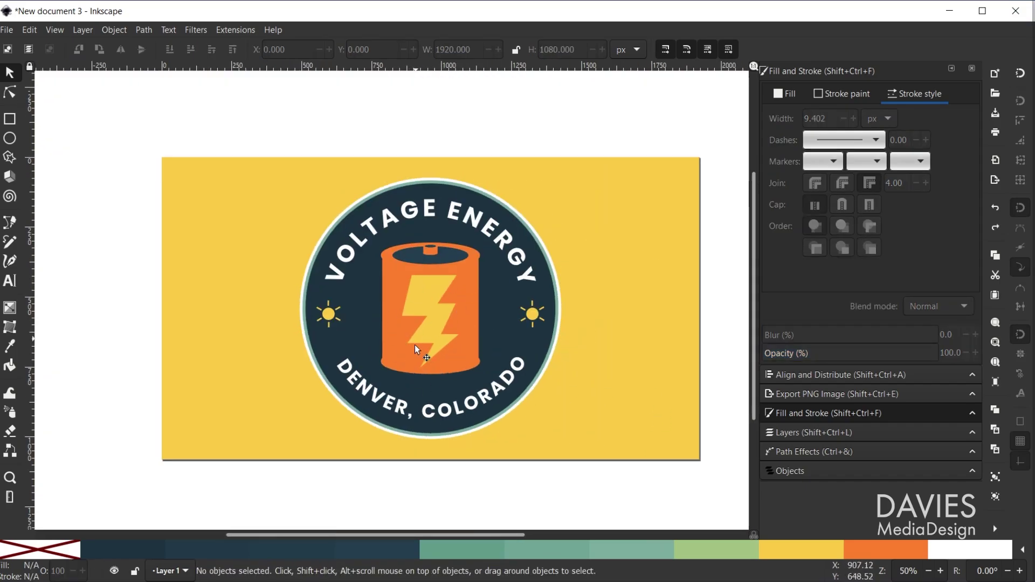
Reshape the lightning bolt, moving its right node left and raising its bottom tip
left_click(11, 93)
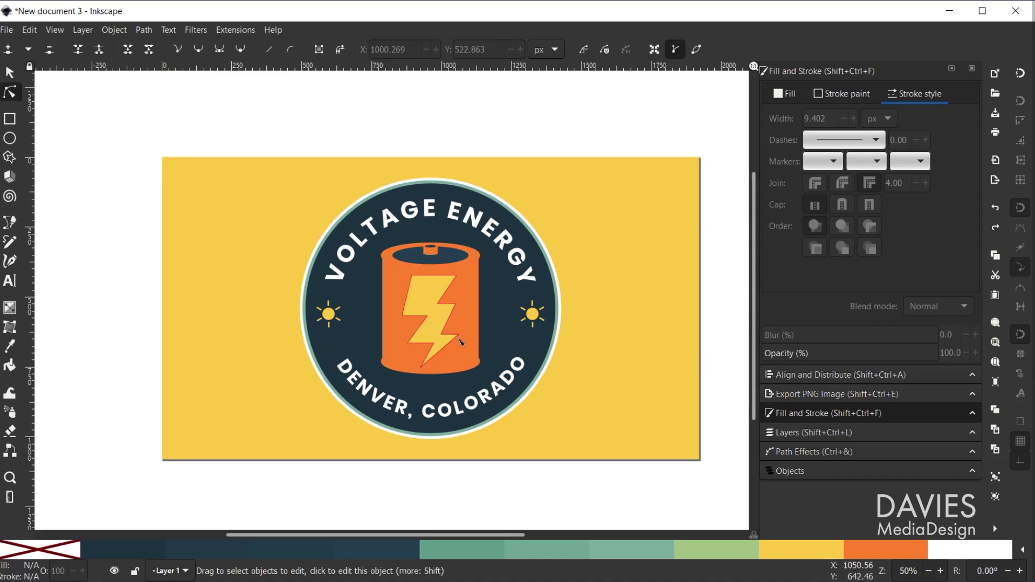
scroll(438, 324, "up", 2)
left_click(405, 275)
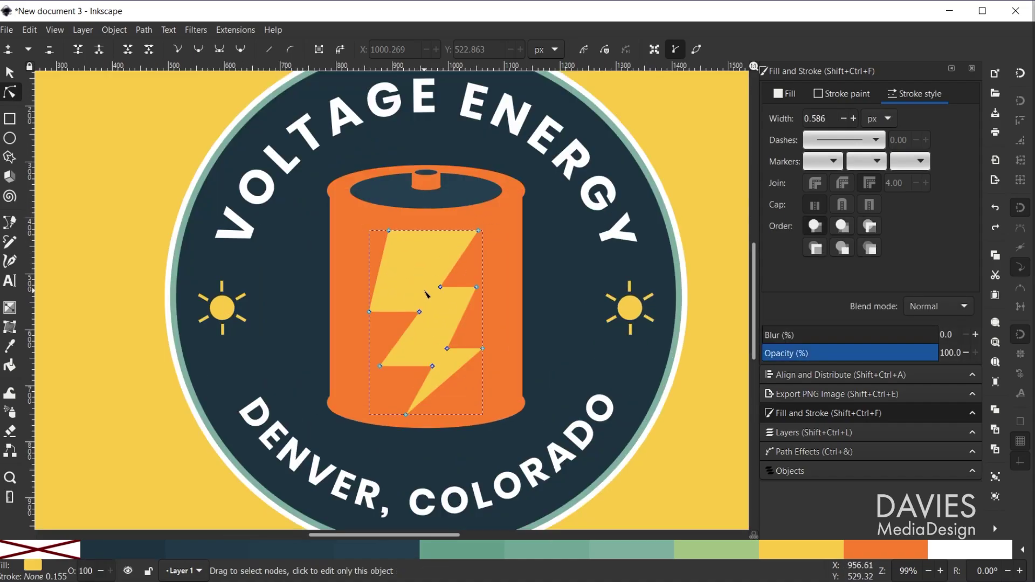
left_click_drag(486, 353, 478, 354)
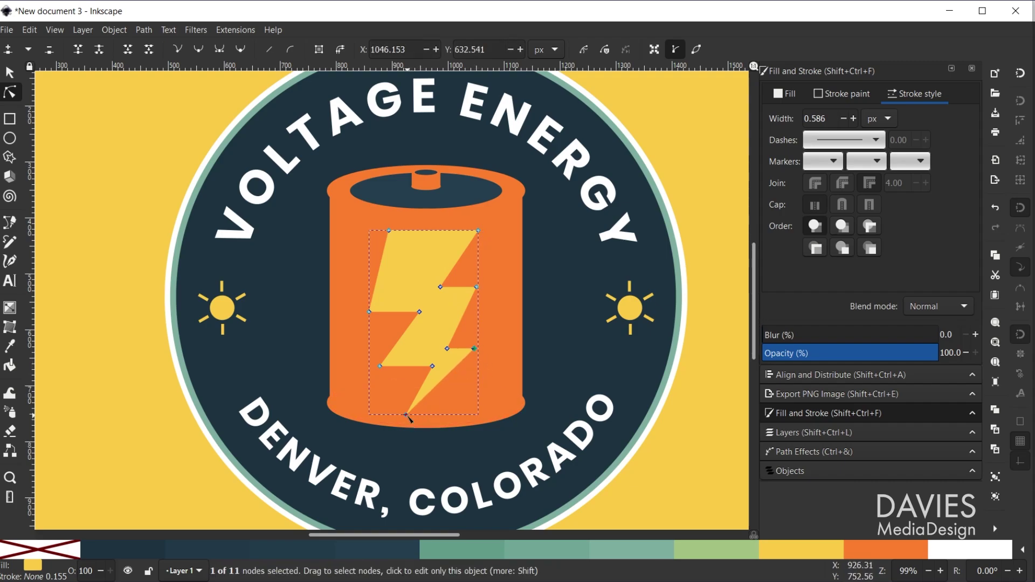
left_click_drag(408, 416, 422, 397)
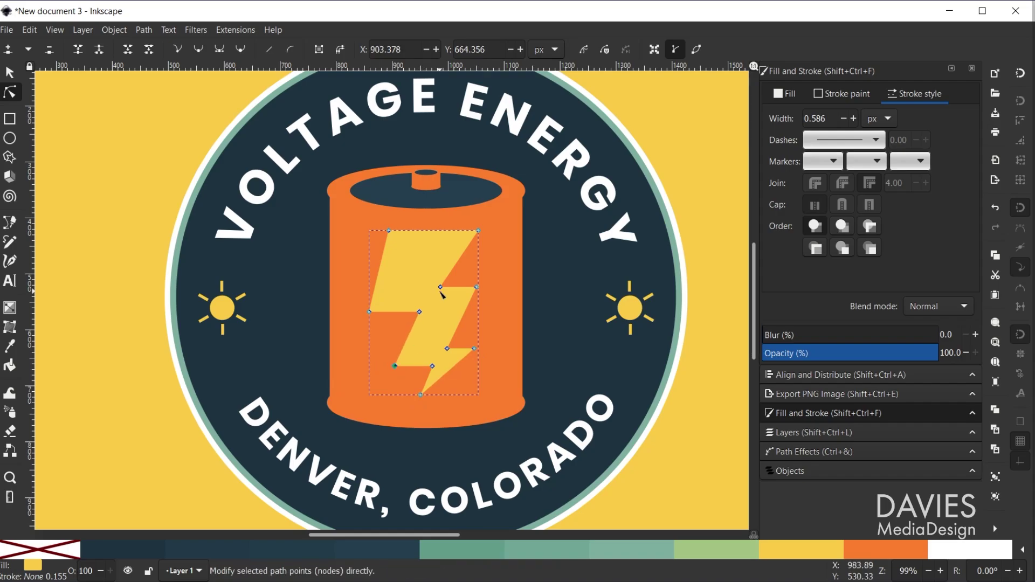
left_click(697, 133)
left_click(441, 323)
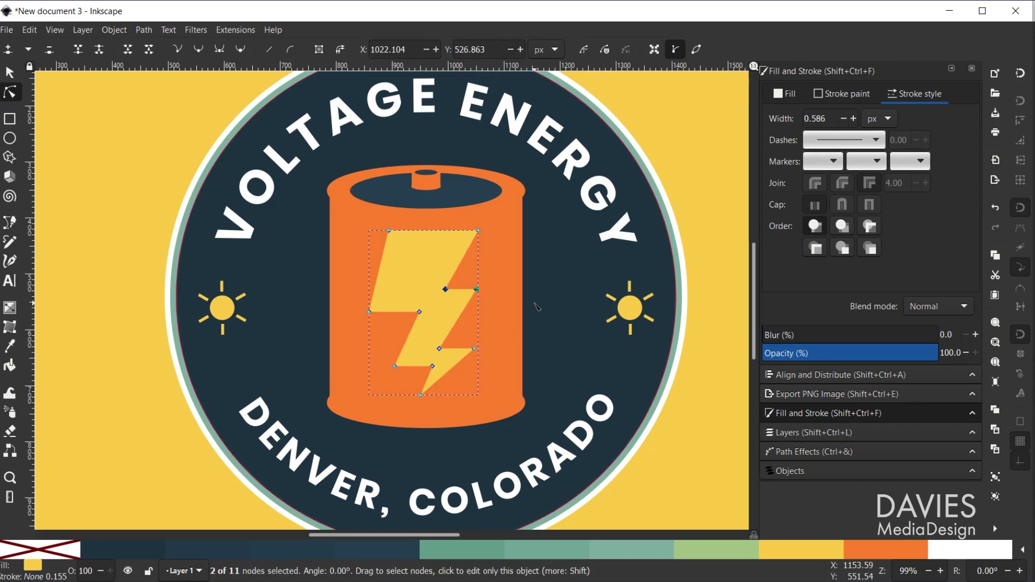
key("Escape")
Select the lightning bolt alone and nudge it down 2 px
key("s")
key("5")
left_click(443, 260)
left_click(444, 260, "ctrl+shift")
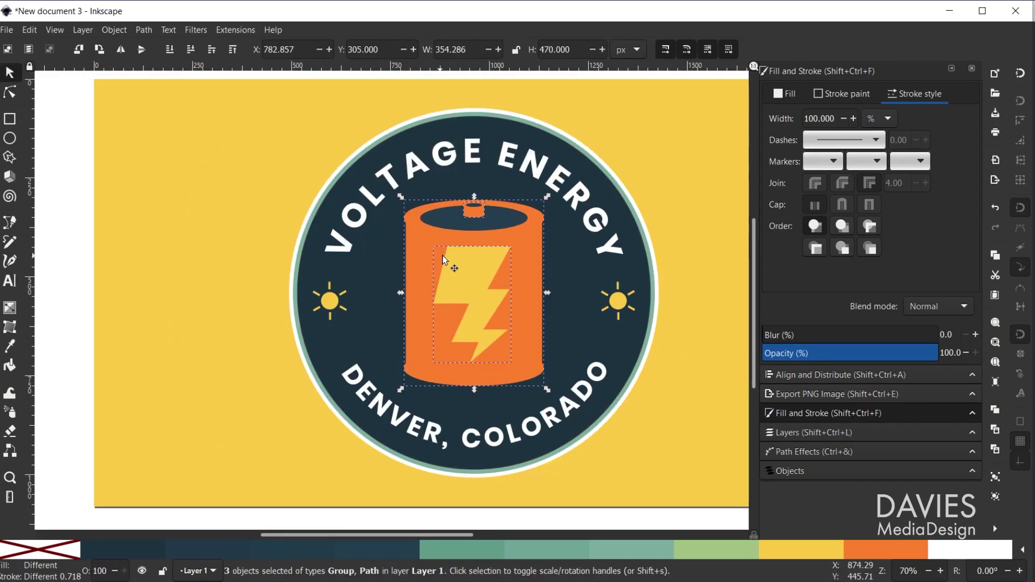
key("Escape")
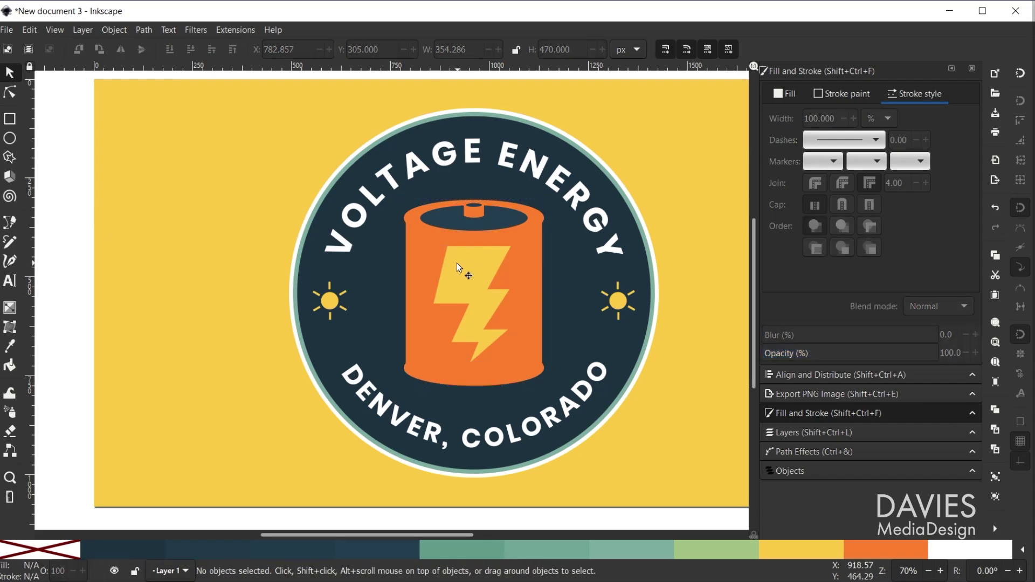
left_click(458, 264, "ctrl")
key("Down")
key("Escape")
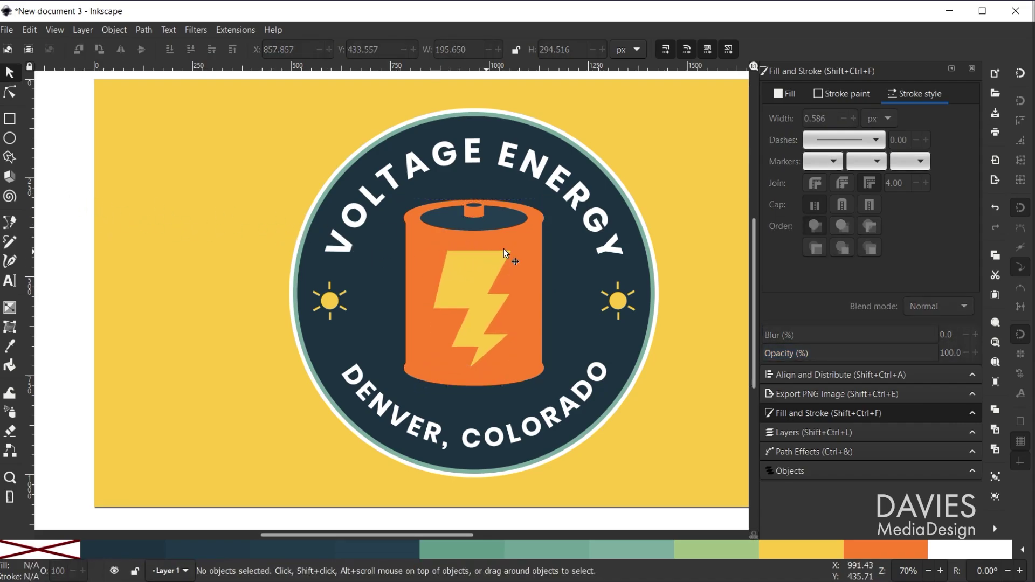
scroll(693, 318, "down", 1, "ctrl")
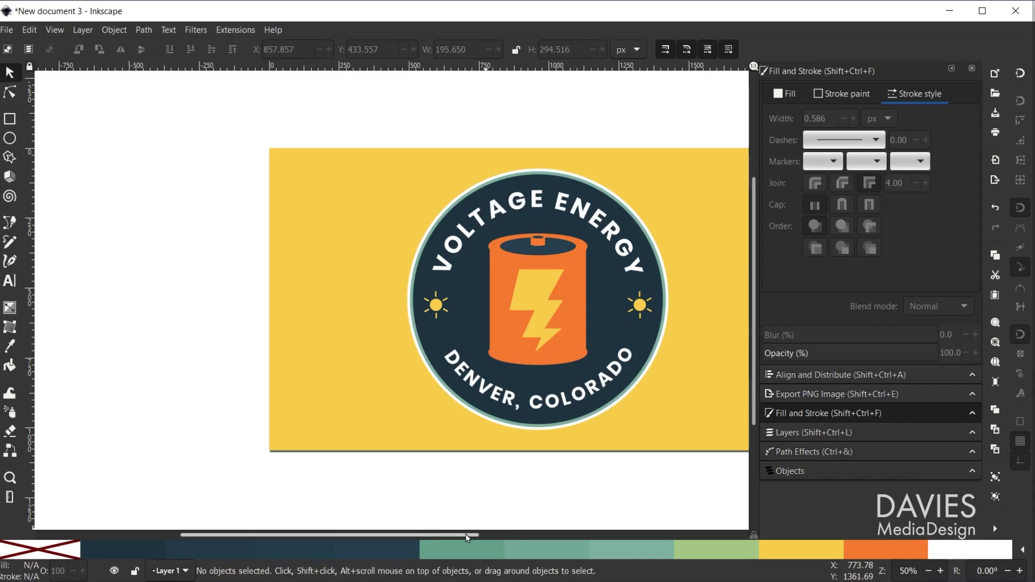
left_click_drag(465, 534, 512, 535)
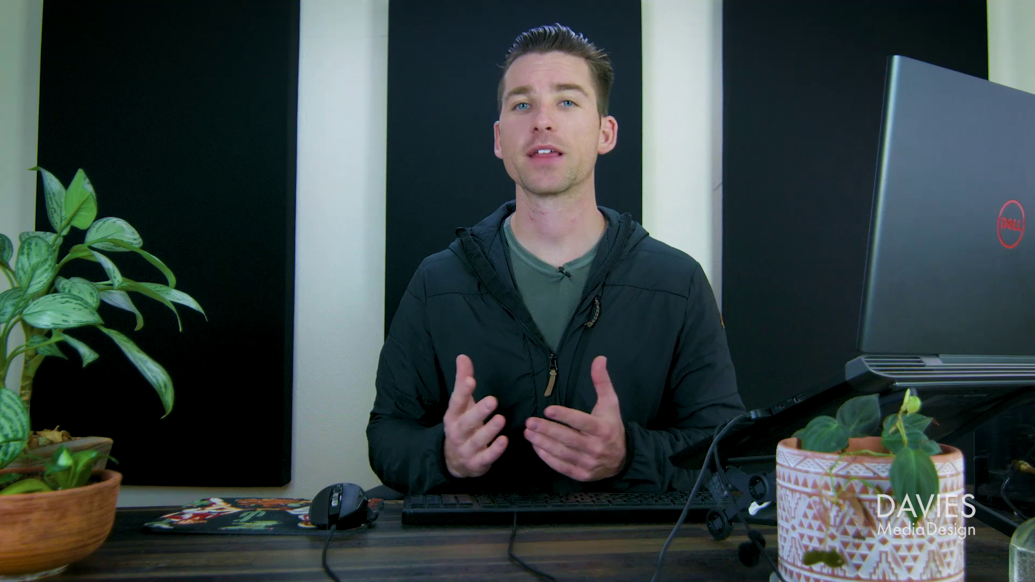